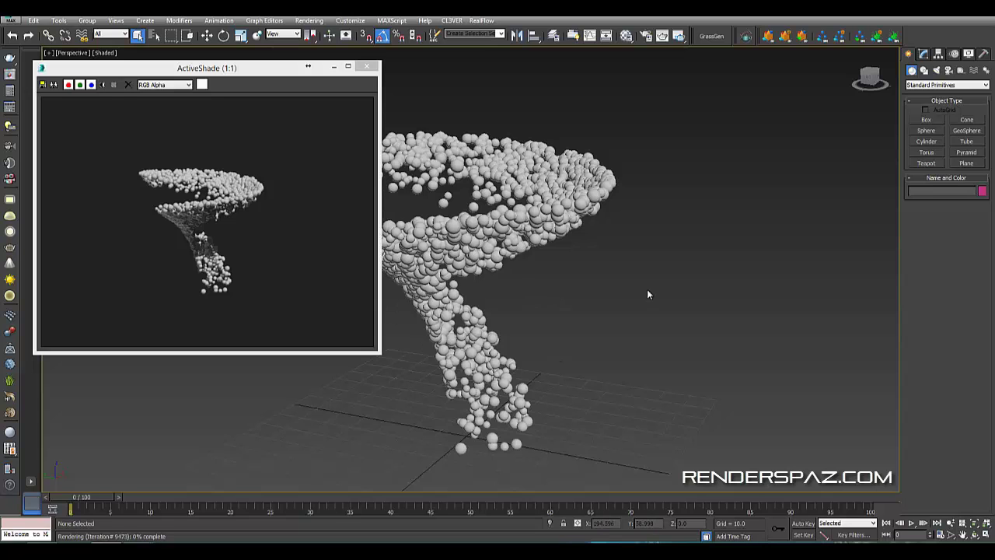
Examine the sphere cluster and its ActiveShade preview from several angles and distances.
middle_click_drag(599, 287, 483, 351)
scroll(536, 271, "up", 4)
scroll(489, 376, "down", 3)
middle_click_drag(497, 311, 607, 262, "alt")
middle_click_drag(597, 307, 630, 299, "alt")
scroll(513, 373, "up", 4)
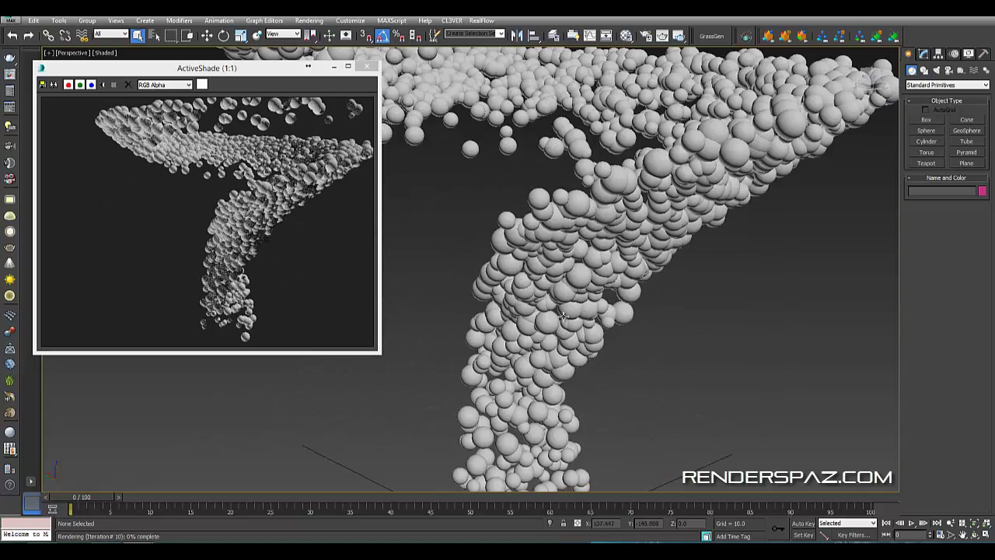
scroll(590, 354, "down", 4)
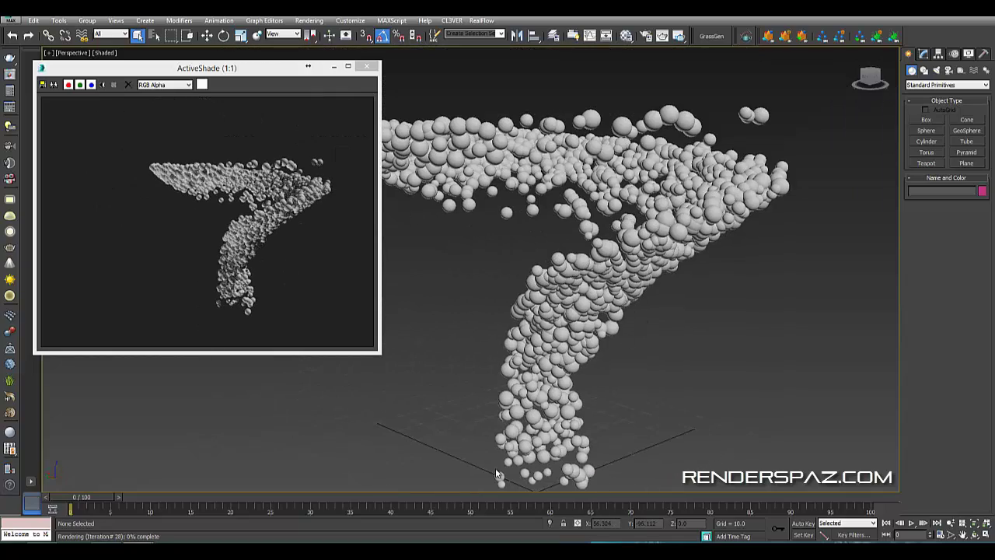
middle_click_drag(723, 270, 747, 254, "alt")
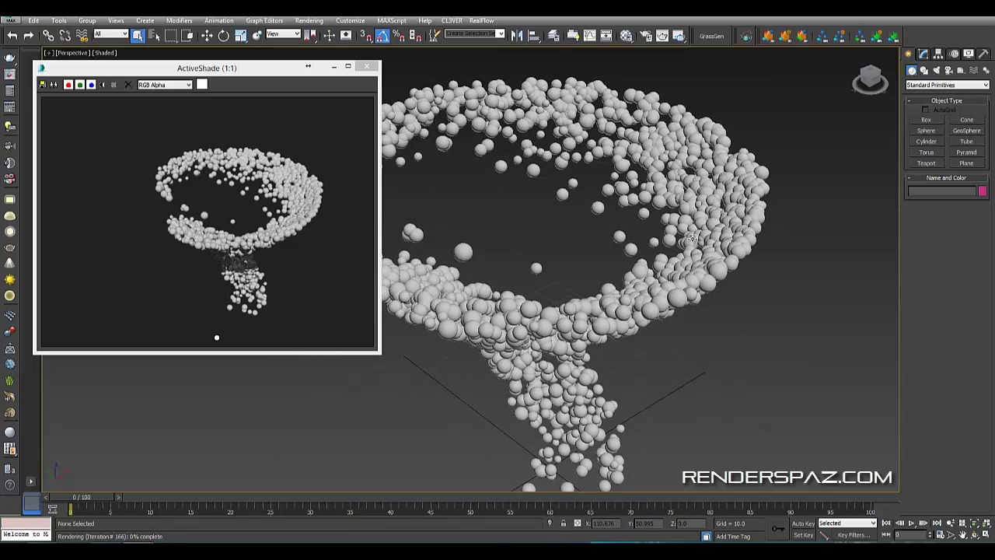
middle_click_drag(689, 239, 502, 253, "alt")
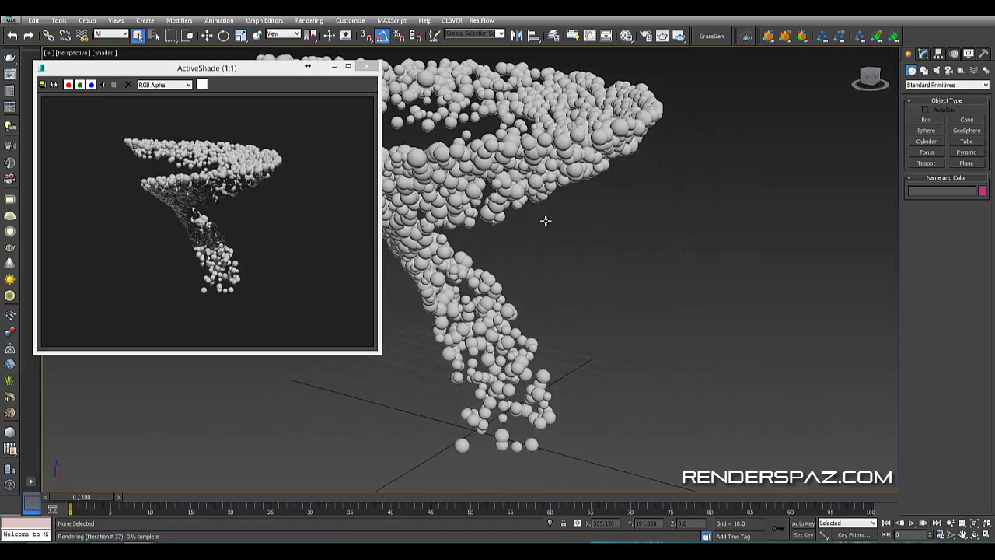
middle_click_drag(545, 220, 548, 226, "alt")
Start a photometric Target Light in the Top view and accept the recommended mr Photographic Exposure Control.
key("t")
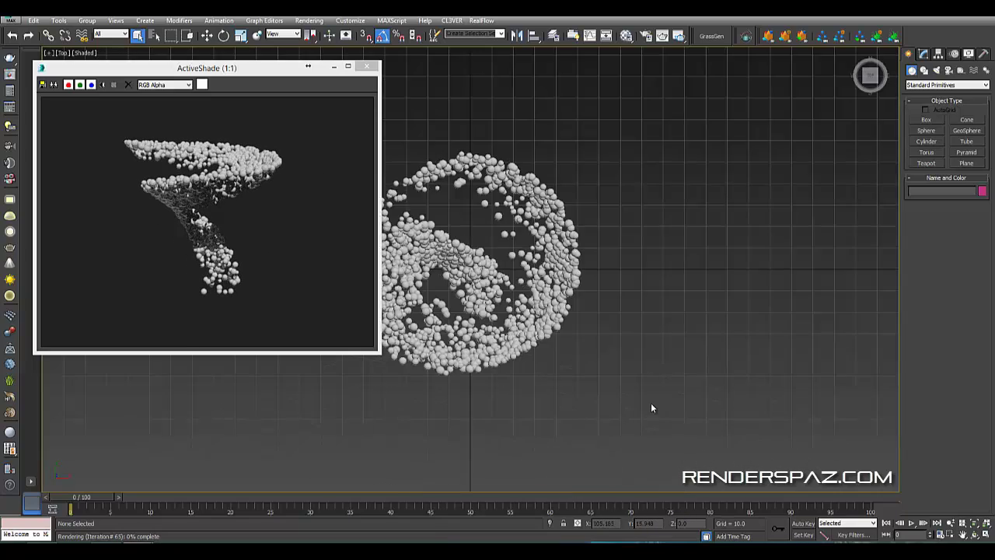
middle_click_drag(682, 308, 689, 275)
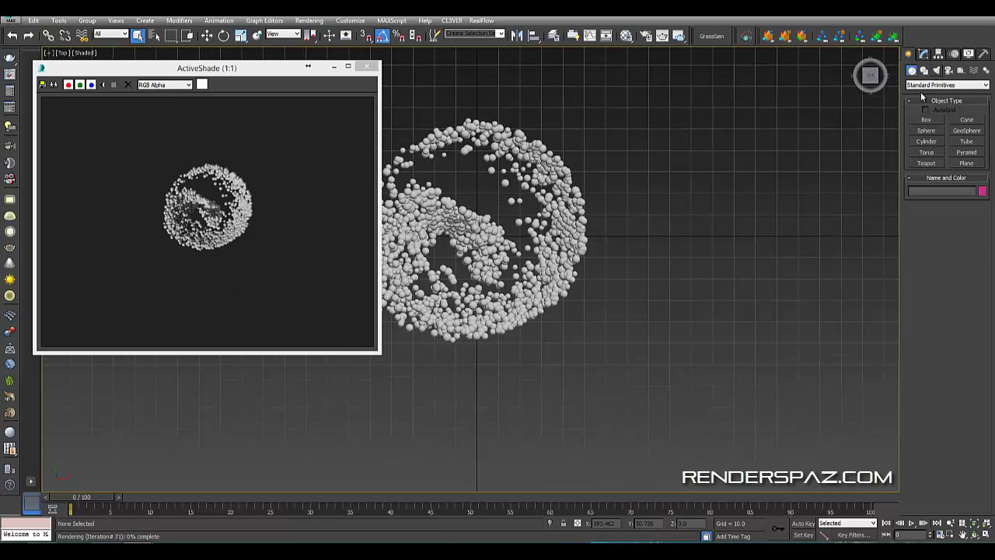
left_click(935, 70)
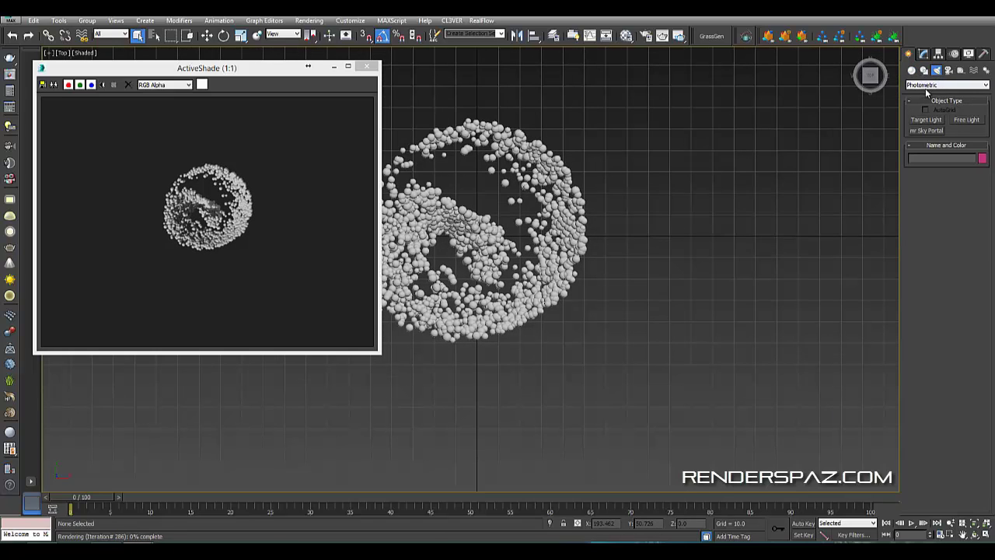
left_click(924, 120)
left_click(790, 246)
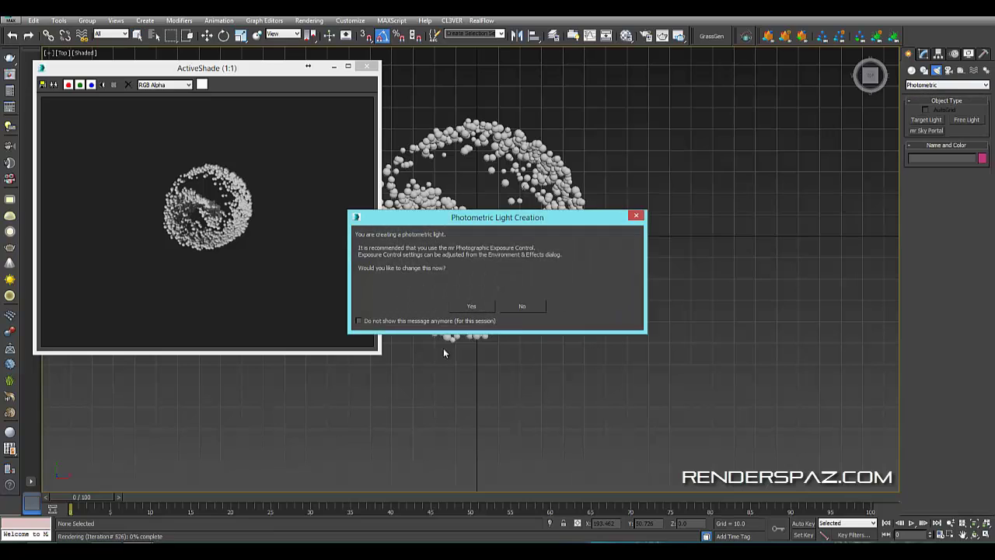
left_click_drag(488, 222, 531, 233)
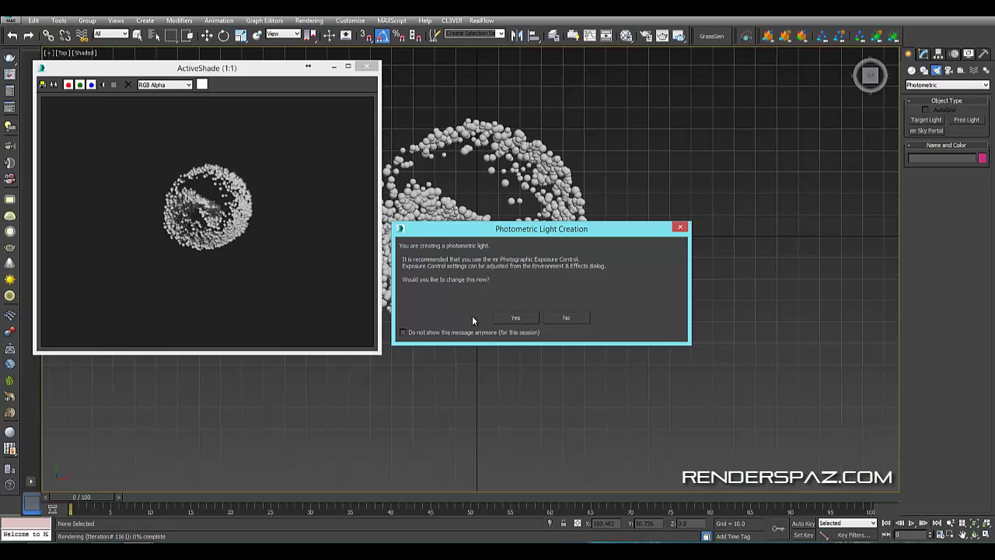
left_click(511, 318)
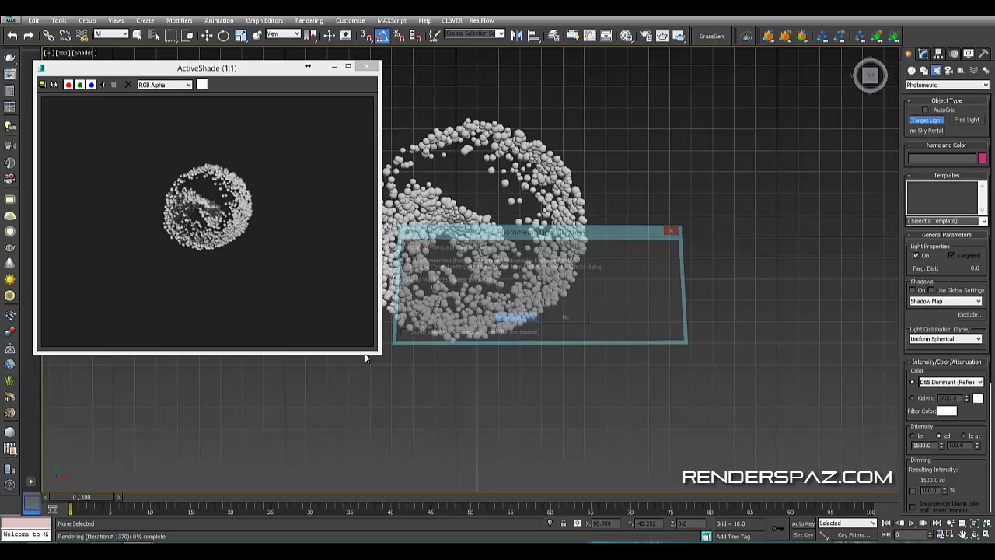
Draw the target light from beside the sphere cluster to its centre, with a target distance of about 198.
middle_click_drag(765, 265, 759, 282)
scroll(764, 284, "down", 2)
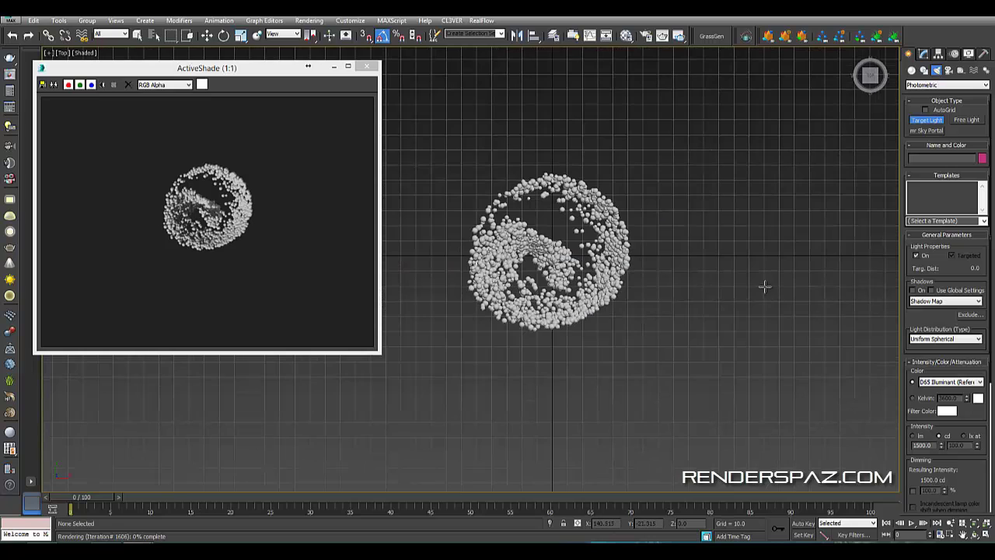
left_click_drag(830, 362, 548, 263)
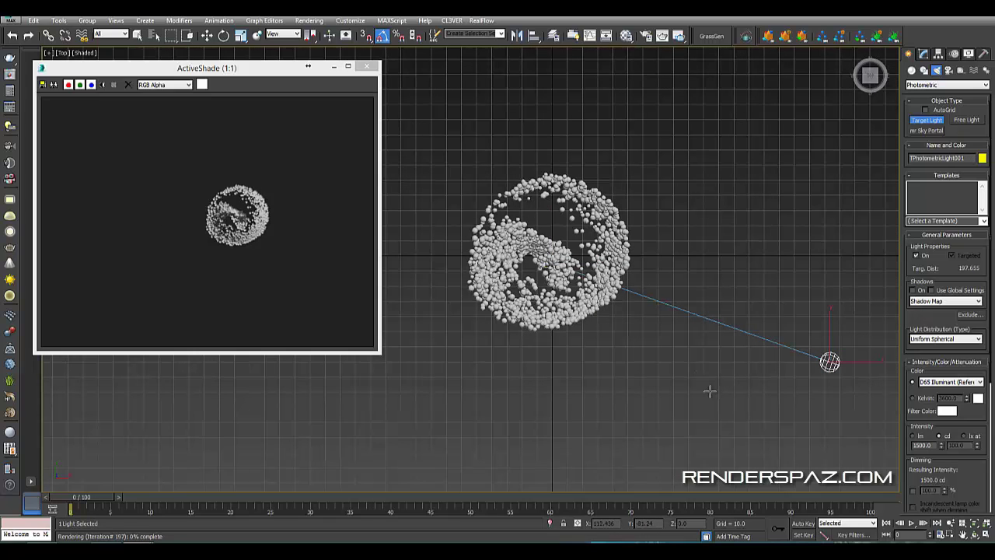
In the Perspective view, raise the light straight up to a height of about Z 128.
key("p")
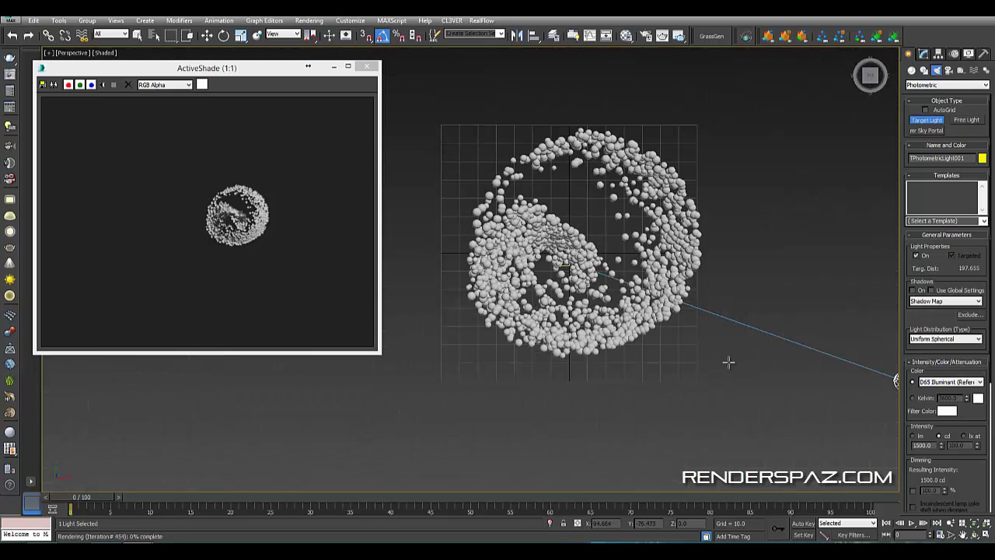
right_click(704, 368)
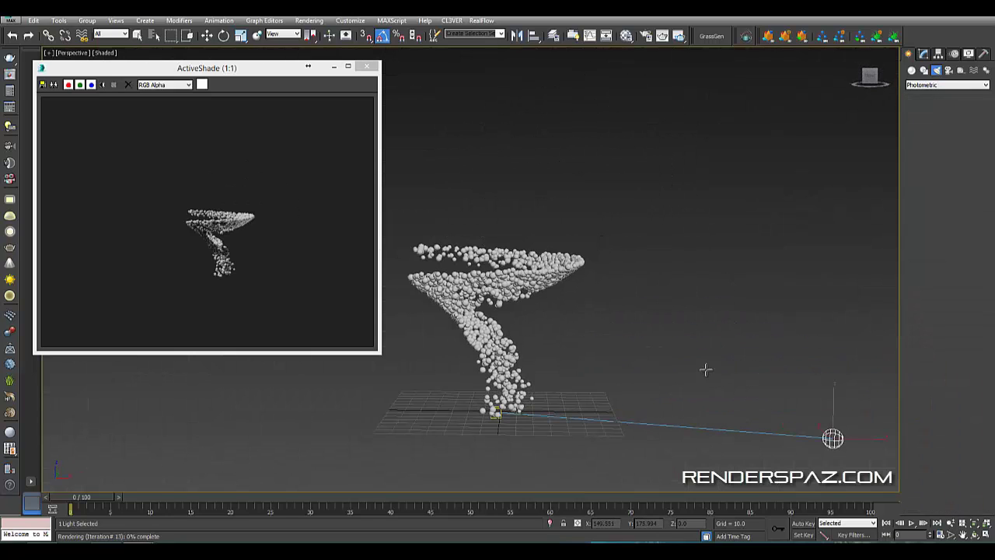
left_click(207, 35)
left_click_drag(834, 405, 757, 285)
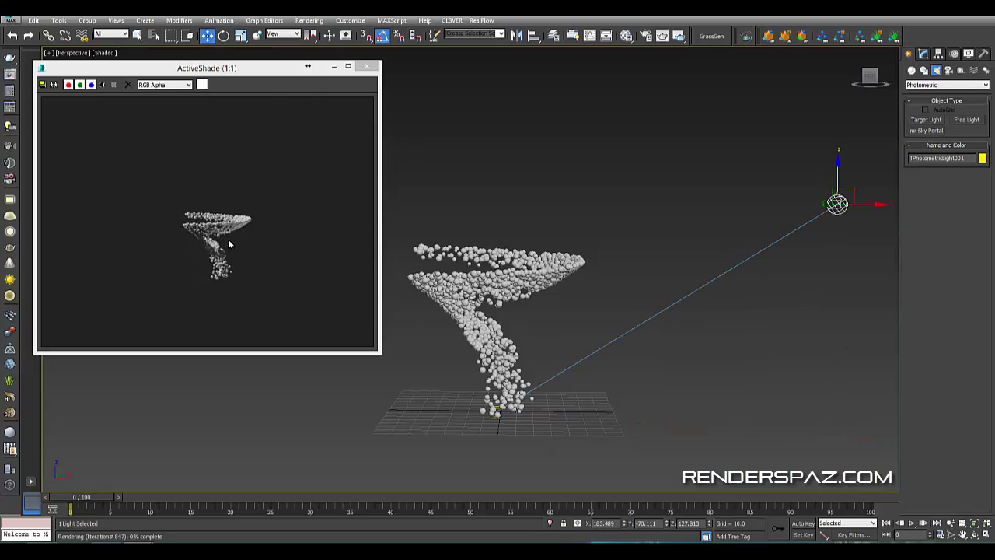
Render the scene with the new light and check the lit spheres in the ActiveShade preview.
middle_click_drag(559, 319, 562, 260)
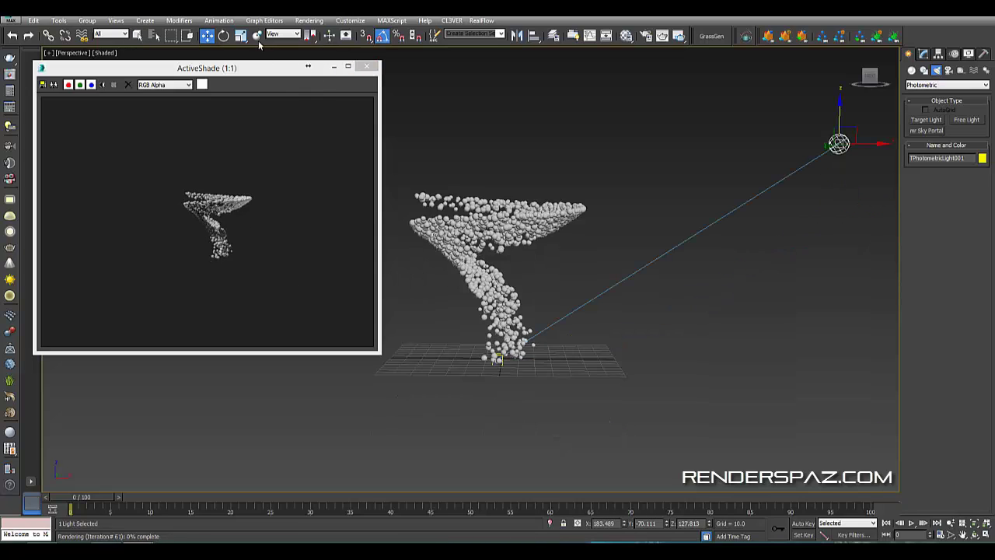
left_click(308, 22)
left_click(316, 35)
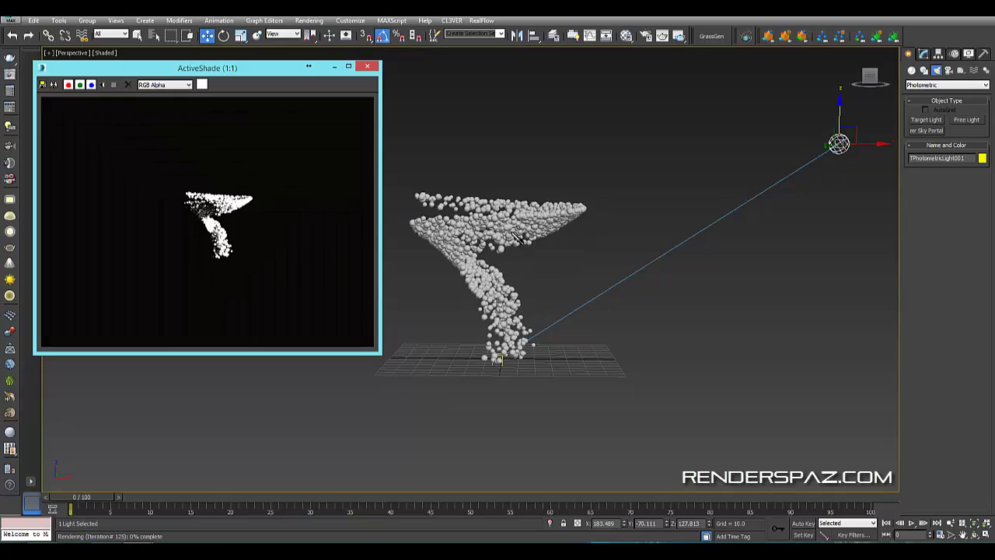
scroll(635, 240, "up", 5)
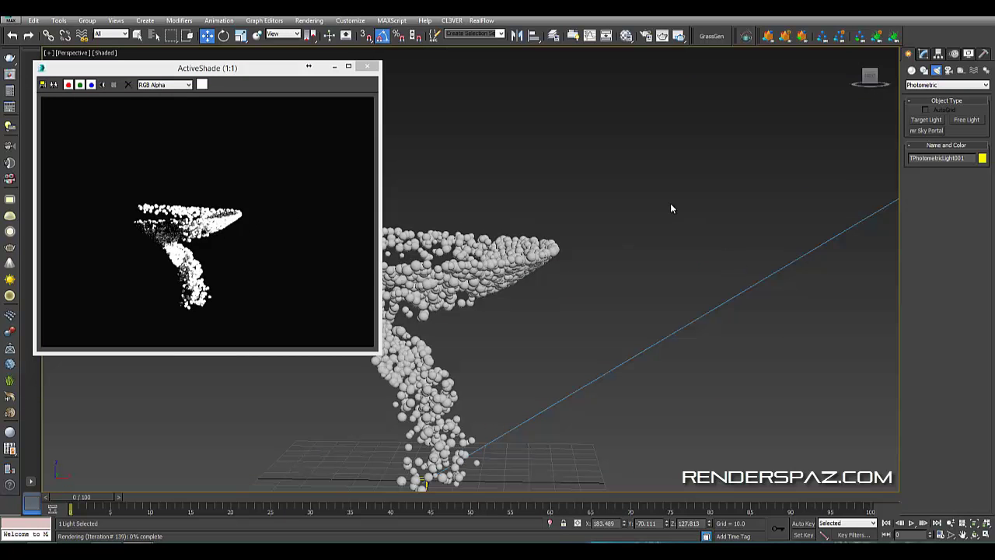
Move the light over the spheres to their opposite side, at about X -113 and Z 103.
middle_click_drag(720, 221, 666, 250)
scroll(728, 257, "down", 4)
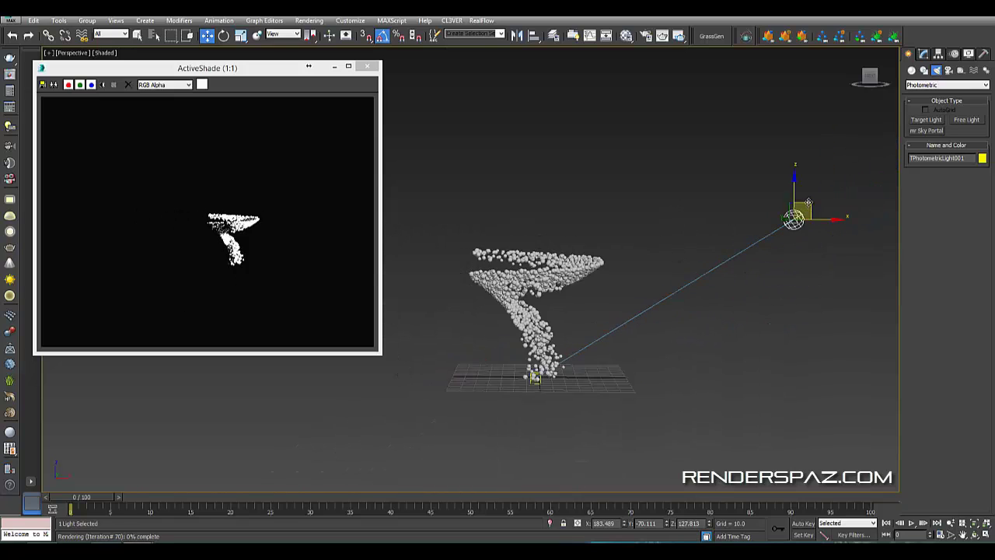
left_click_drag(806, 210, 638, 129)
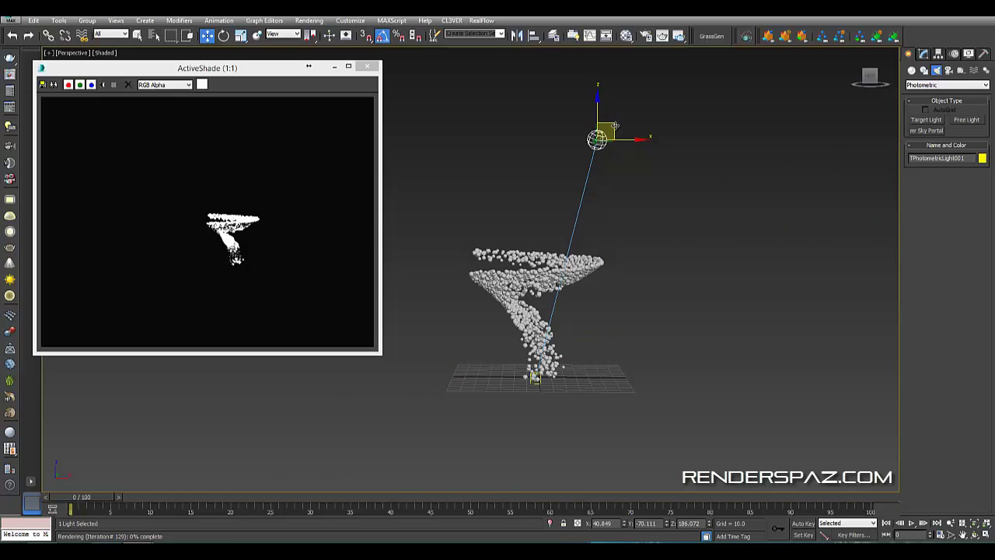
left_click_drag(407, 229, 404, 237)
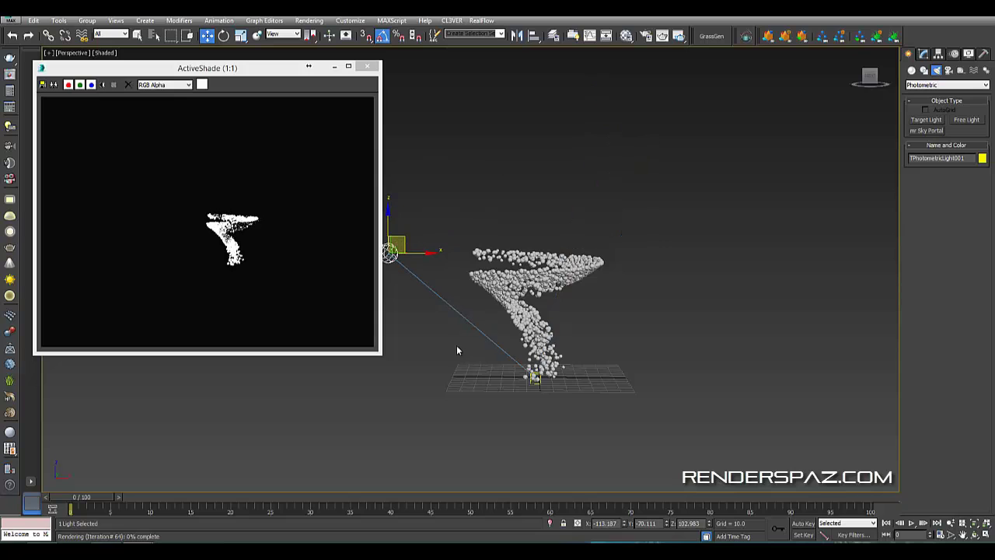
Examine the relit sphere cluster in the ActiveShade preview, both close up and from a higher angle.
middle_click_drag(456, 346, 495, 279, "alt")
scroll(501, 281, "up", 4)
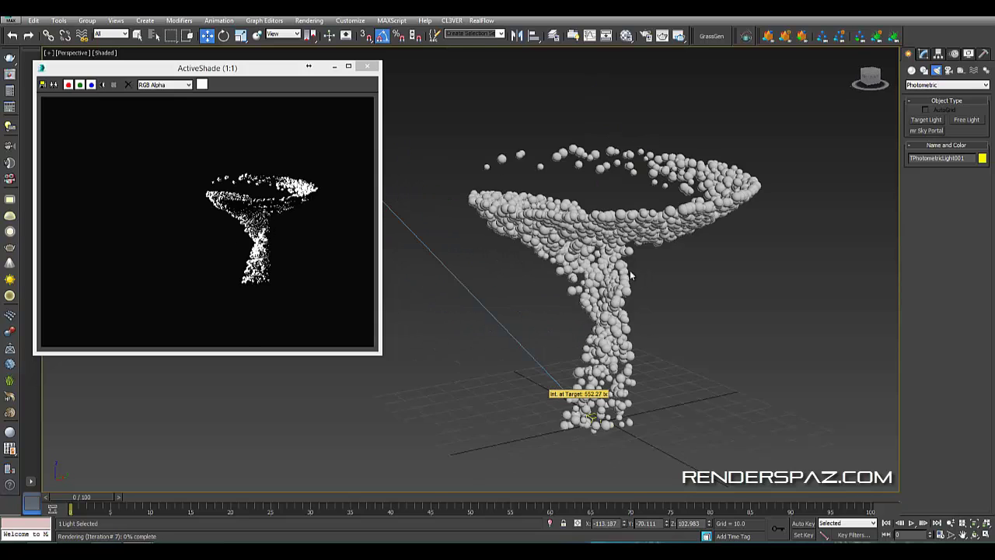
scroll(638, 264, "up", 5)
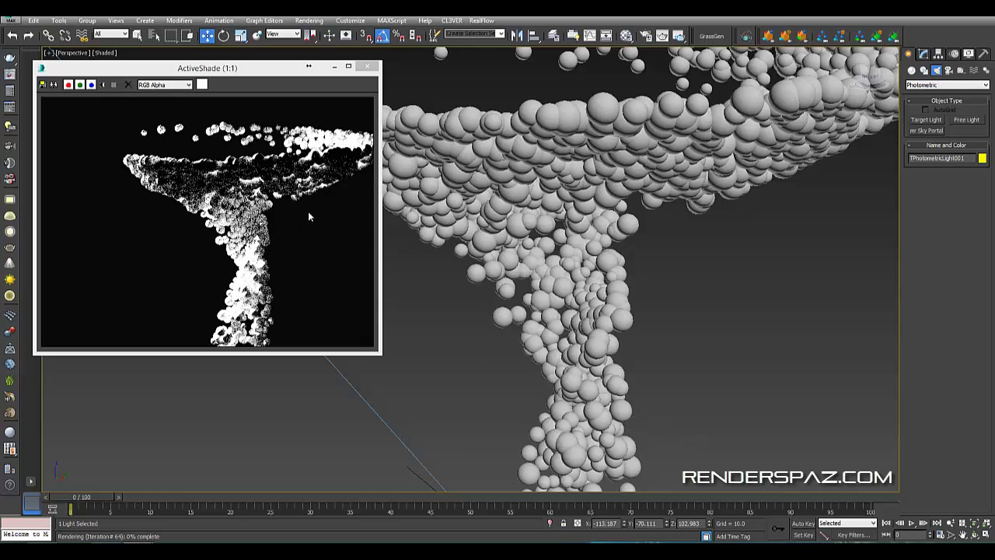
scroll(622, 227, "down", 6)
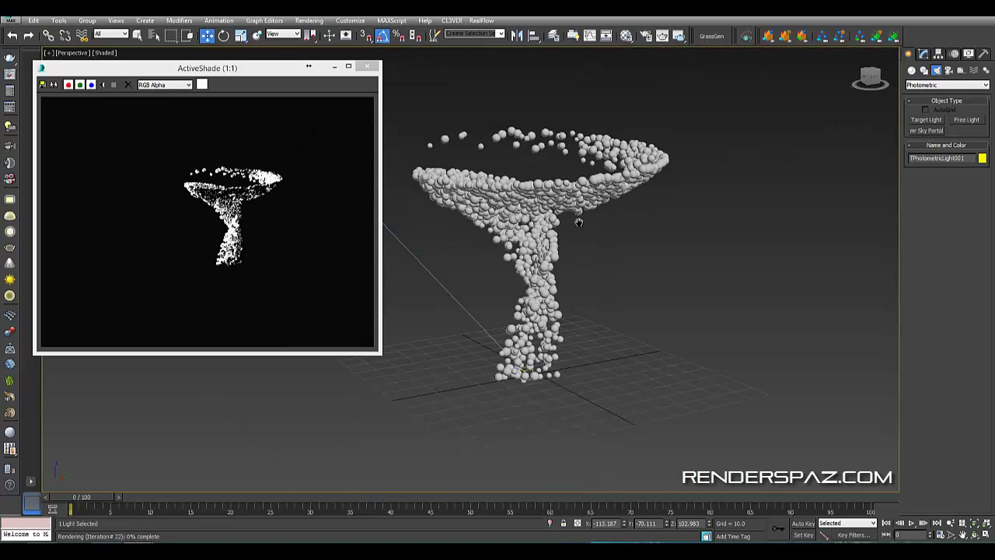
middle_click_drag(612, 225, 519, 129, "alt")
middle_click_drag(601, 176, 327, 233)
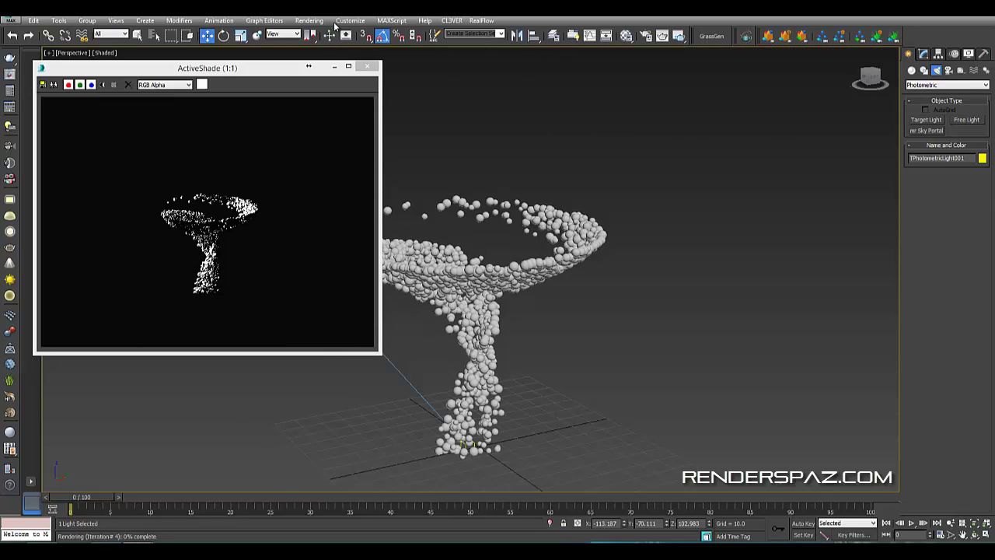
Open the Environment and Effects settings and set the photographic exposure value (EV) to 6.
left_click(309, 20)
left_click(358, 98)
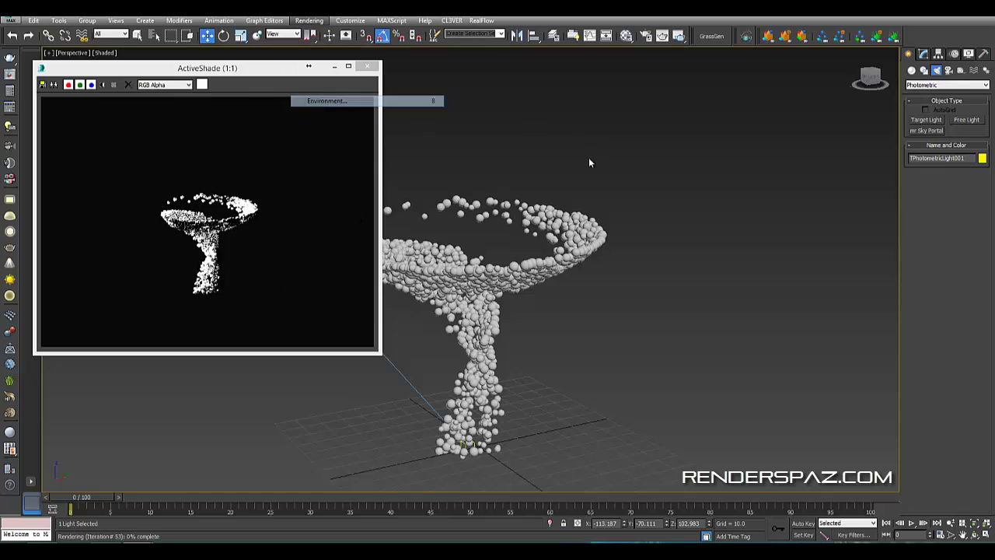
left_click_drag(334, 67, 757, 78)
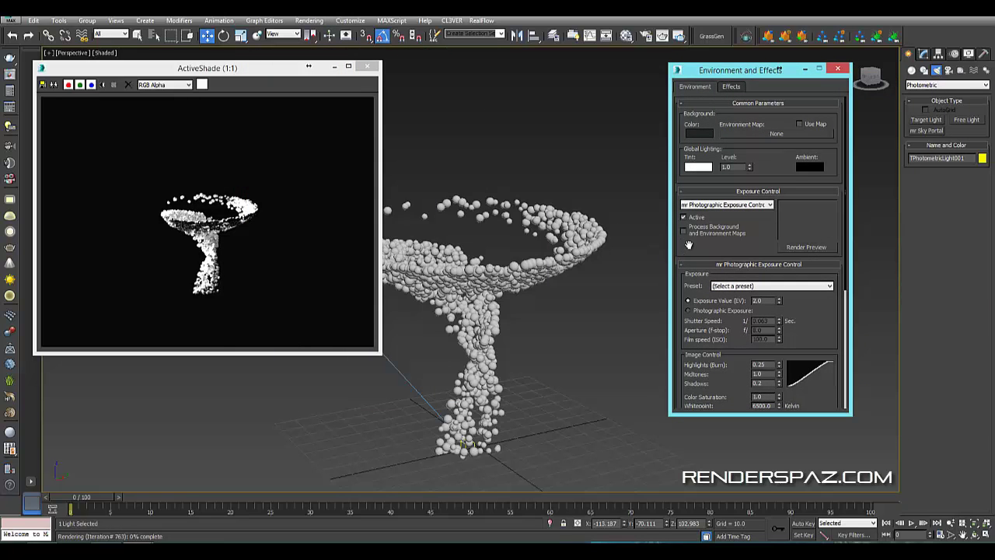
scroll(692, 244, "down", 3)
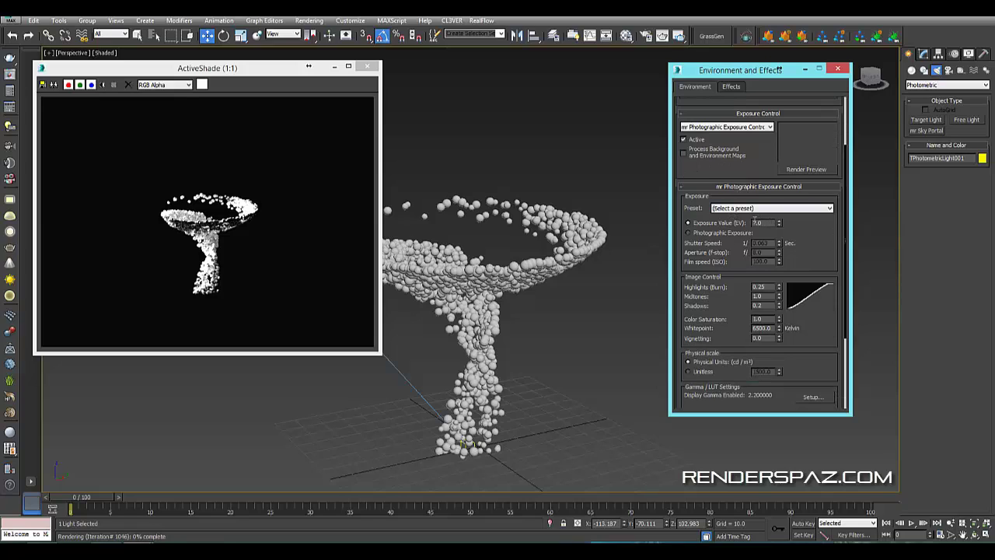
type("6")
key("Return")
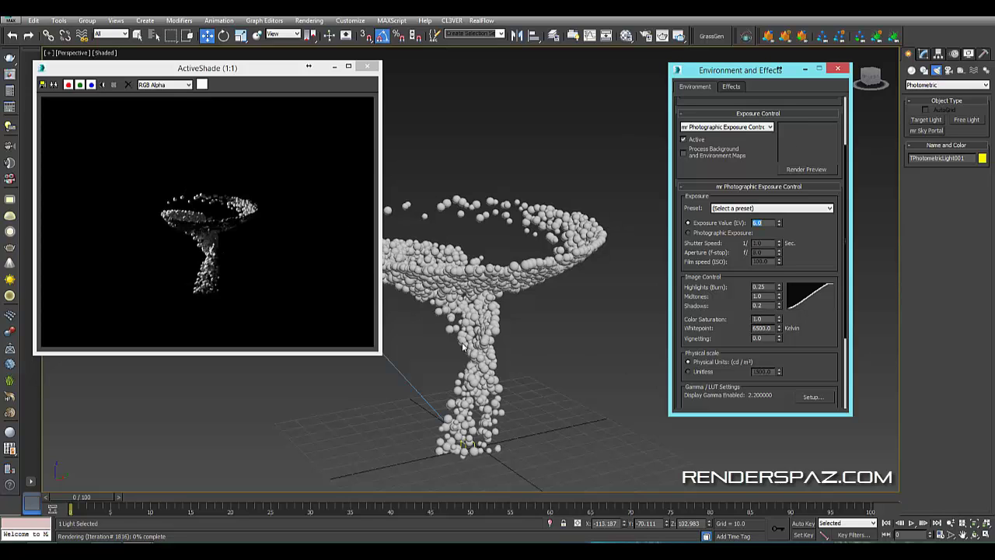
Inspect how the changed exposure looks on the spheres in the ActiveShade preview from different distances and angles.
middle_click_drag(521, 338, 484, 349)
scroll(482, 344, "up", 4)
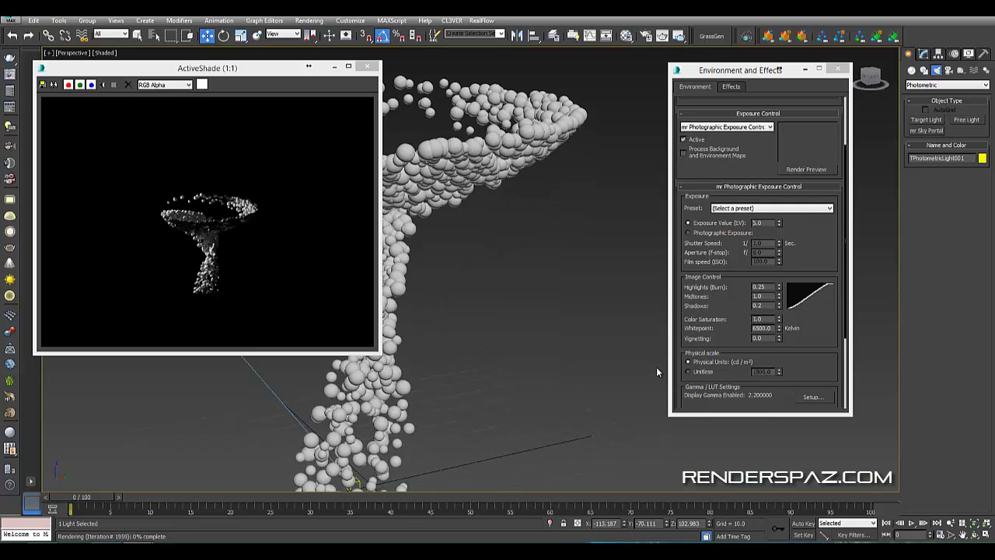
scroll(656, 371, "up", 3)
scroll(462, 335, "up", 2)
scroll(602, 357, "down", 5)
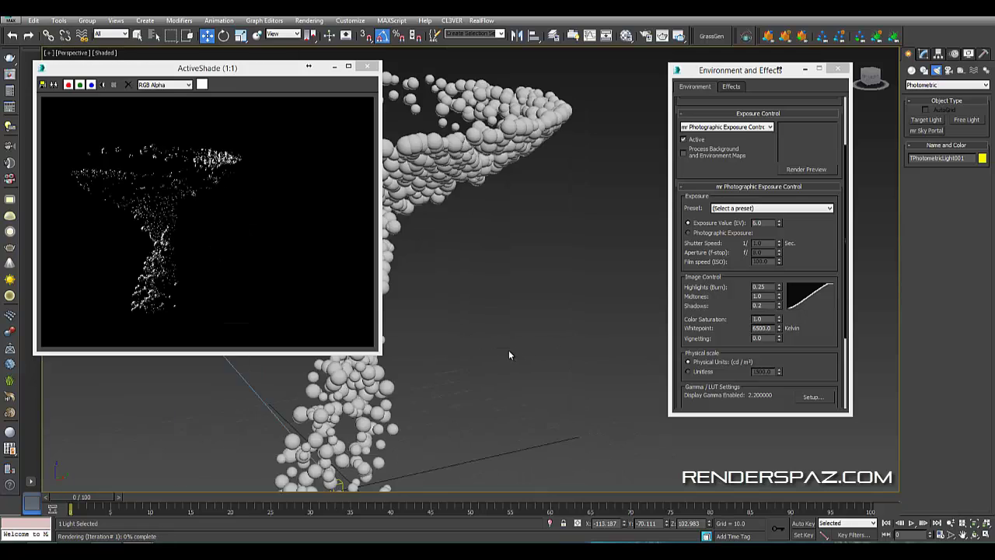
scroll(510, 351, "down", 1)
middle_click_drag(510, 350, 514, 318)
middle_click_drag(490, 276, 472, 291)
scroll(471, 291, "up", 3)
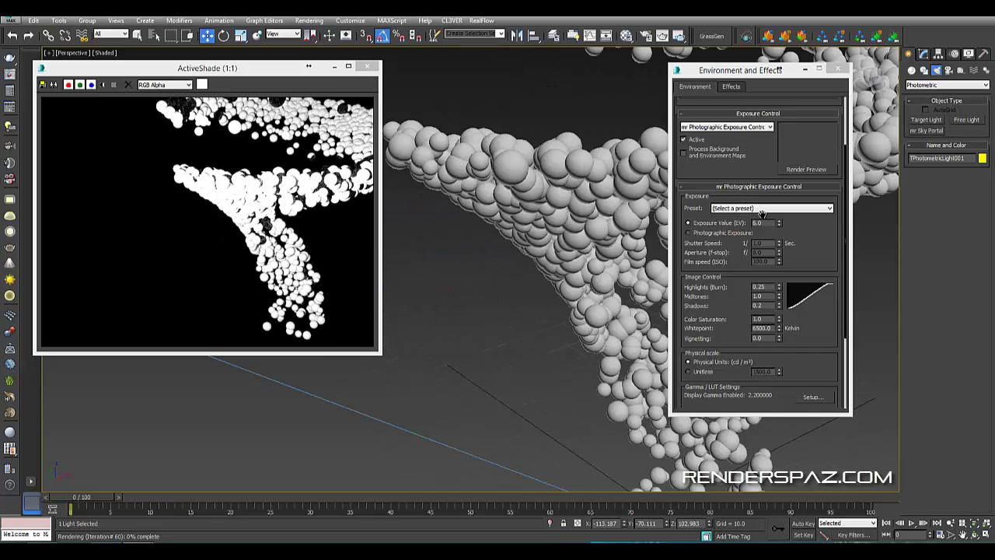
Set the exposure value (EV) to 7 and check the spheres' shading from other angles.
left_click(690, 224)
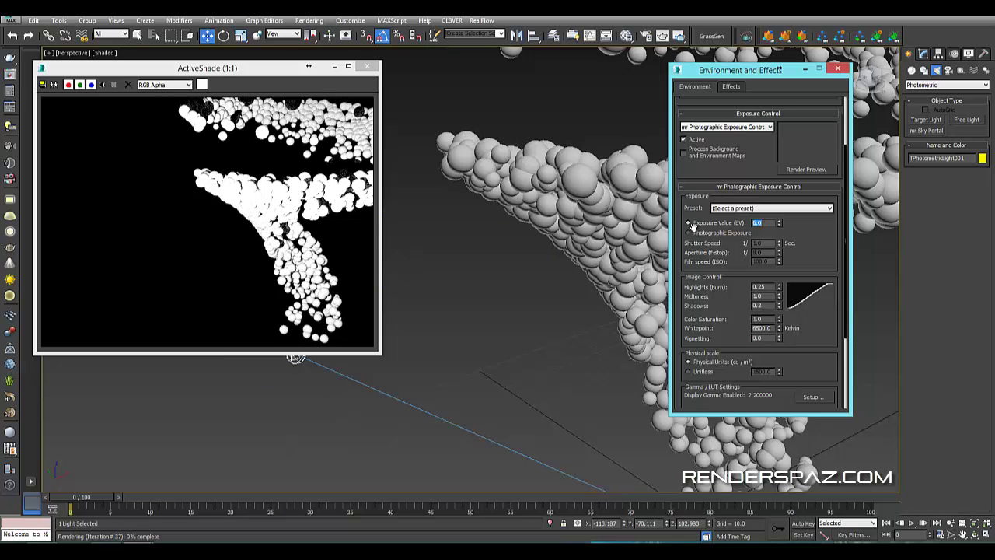
key("Return")
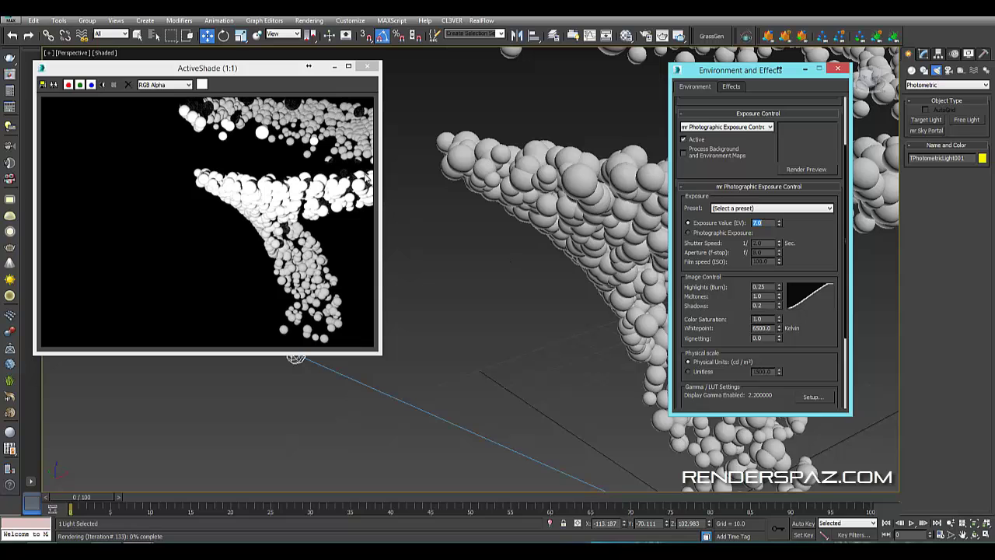
middle_click_drag(552, 273, 433, 256, "alt")
middle_click_drag(514, 334, 484, 281, "alt")
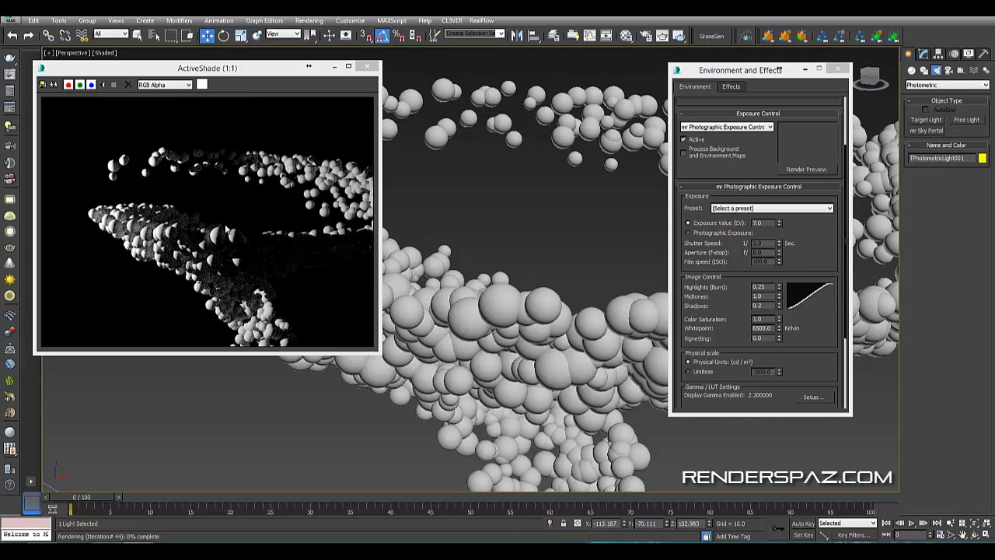
Close the Environment and Effects settings and check the tip of the sphere cluster in the ActiveShade preview.
left_click(729, 127)
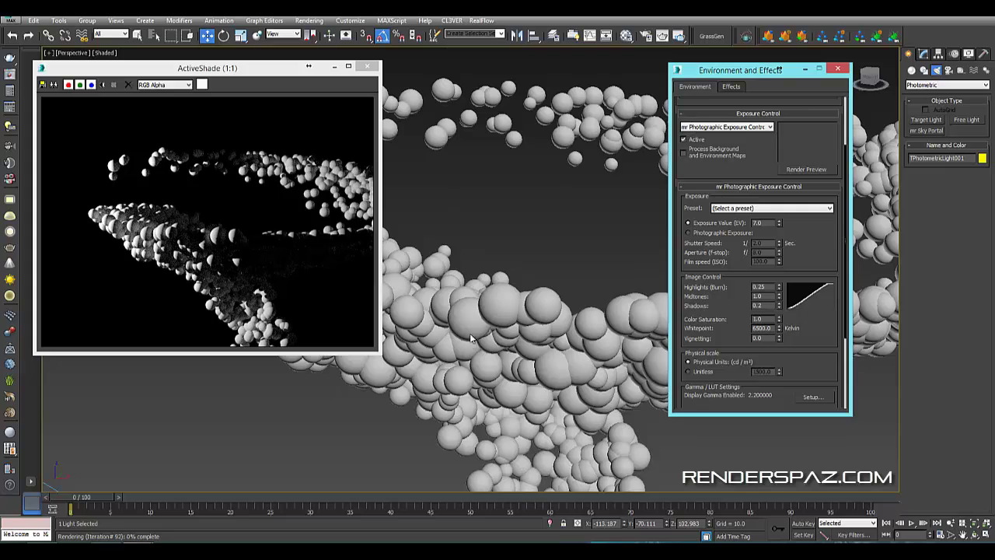
left_click(837, 68)
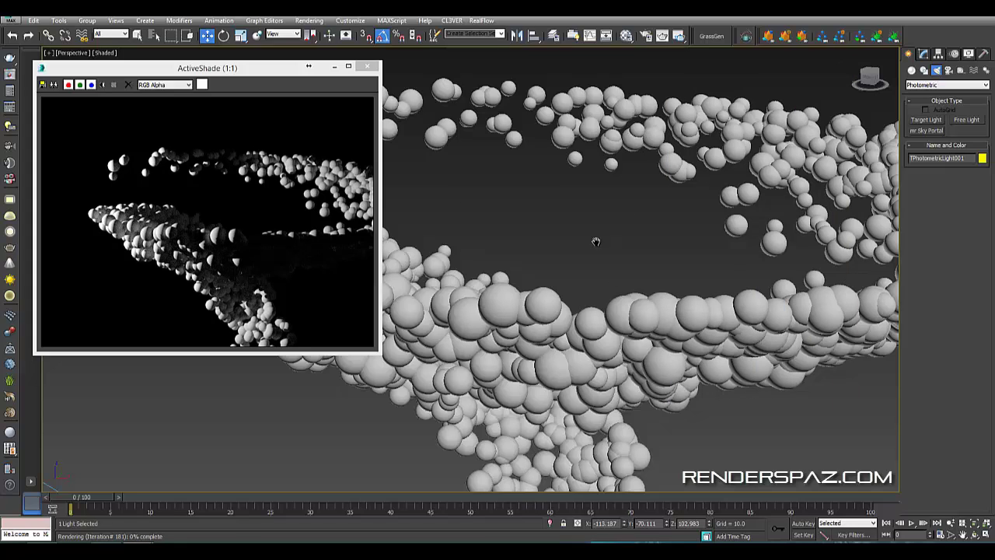
mouse_move(623, 245)
middle_mouse_down()
mouse_move(677, 204)
mouse_move(642, 239)
mouse_move(617, 246)
middle_mouse_up()
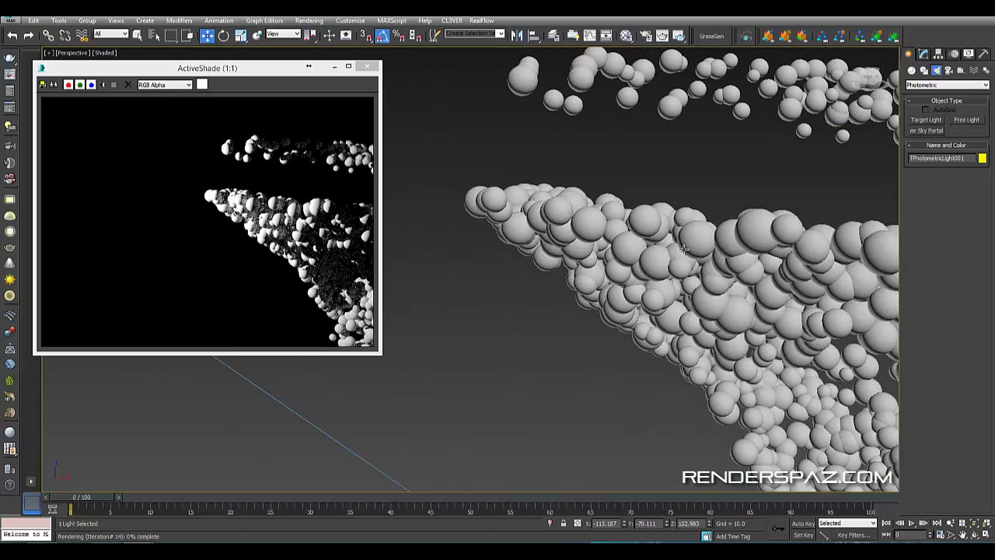
Create a target camera in the Top view, aimed at the sphere cluster from about 139 units away, and look through it.
key("t")
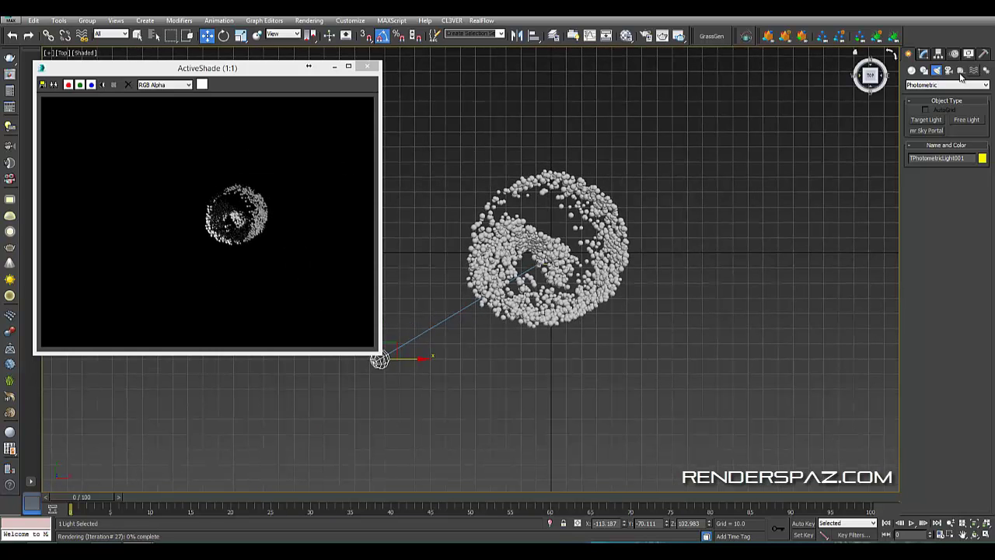
left_click(948, 70)
left_click(928, 119)
left_click_drag(769, 377, 588, 284)
key("c")
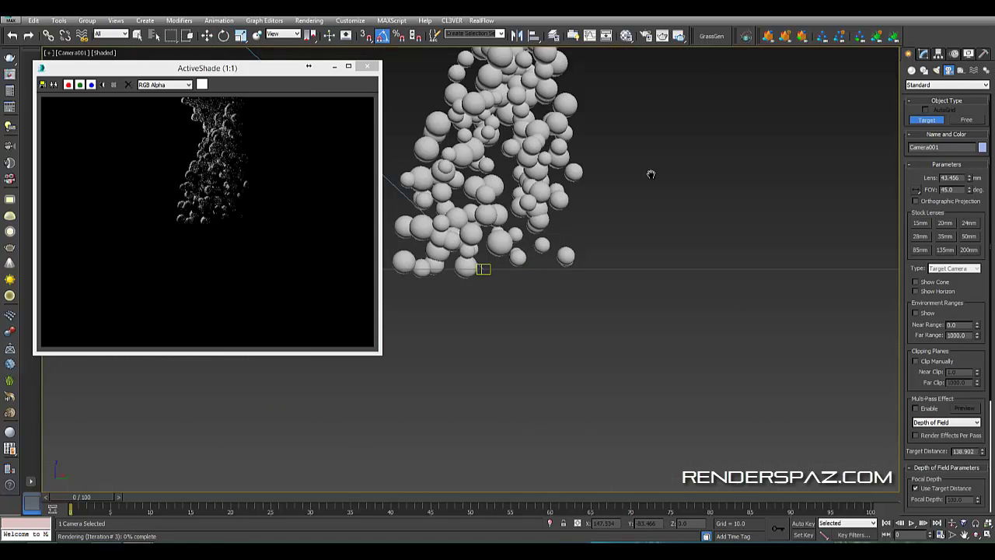
Pan, orbit and dolly the camera to frame a close-up of the cluster's upper rim and stem.
middle_click_drag(651, 173, 644, 387)
middle_click_drag(605, 253, 599, 369)
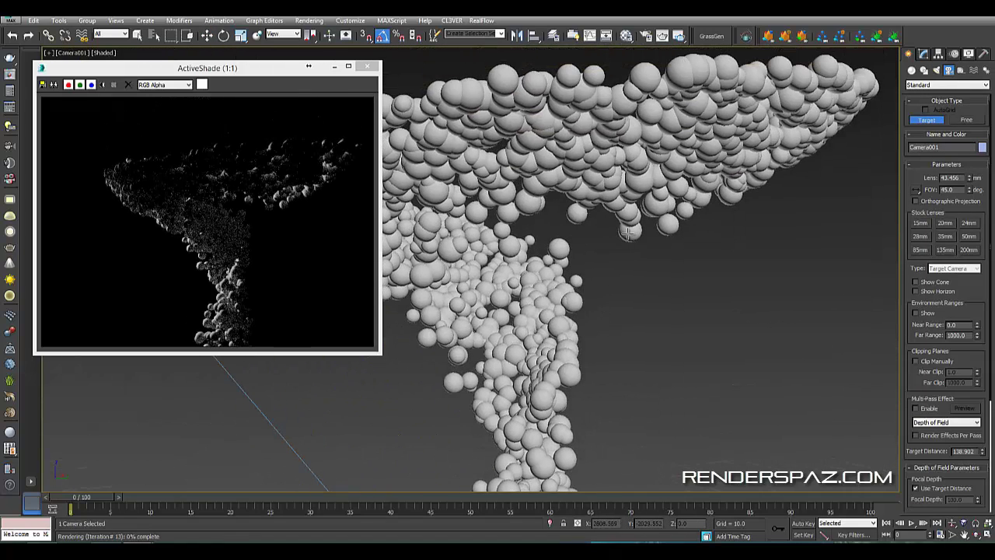
left_click(976, 535)
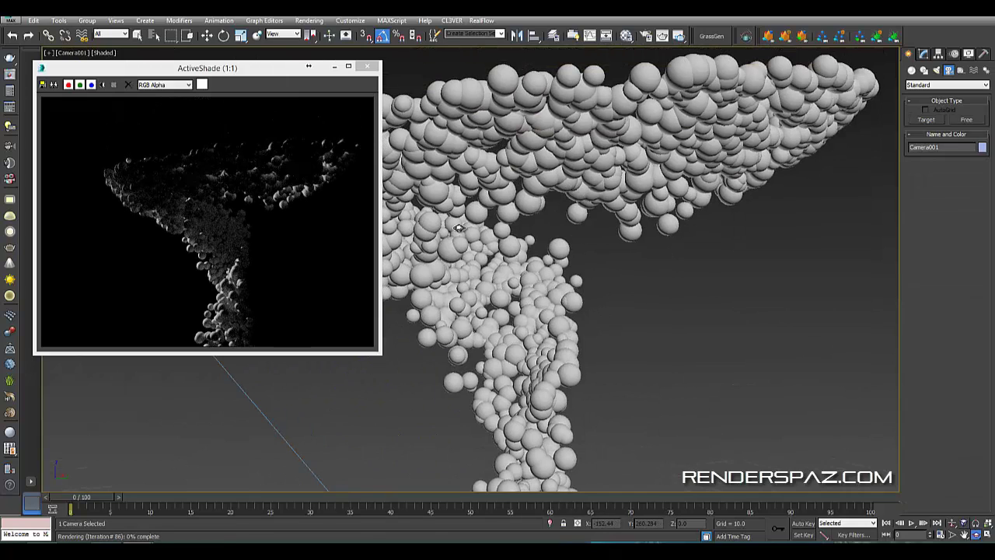
left_click_drag(465, 228, 492, 178)
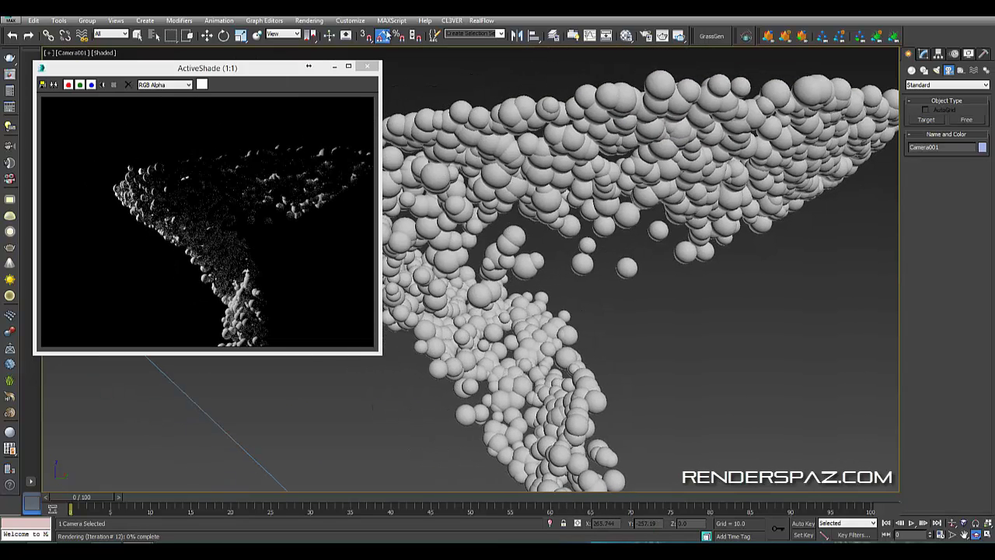
left_click_drag(537, 287, 542, 231)
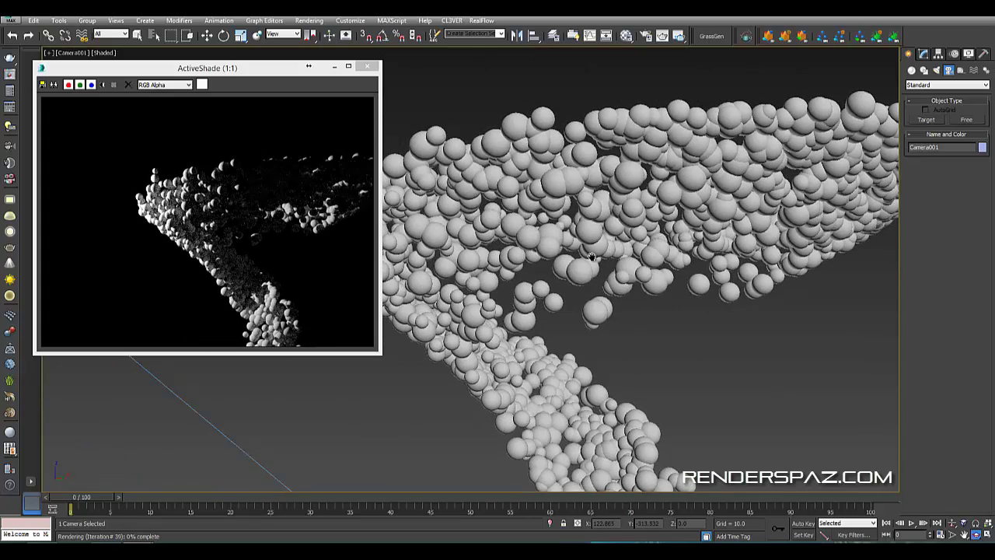
middle_click_drag(591, 256, 652, 286)
left_click(952, 523)
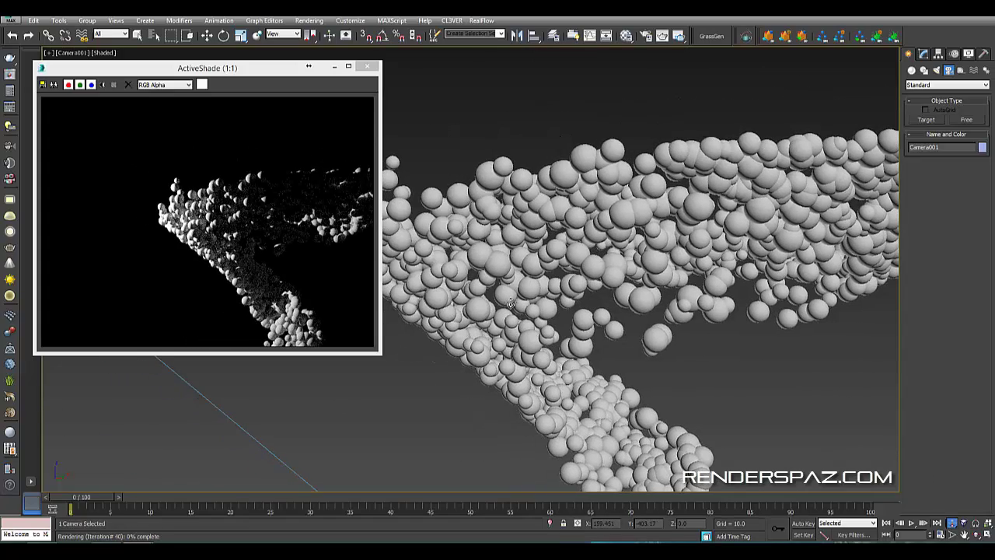
scroll(510, 304, "up", 5)
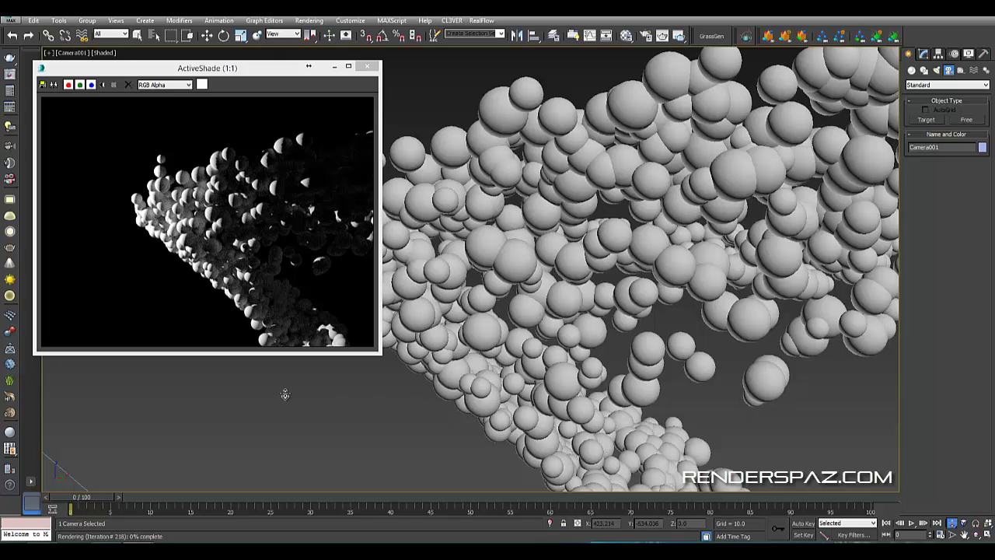
Open the Material Editor and close the ActiveShade preview.
key("m")
key("m")
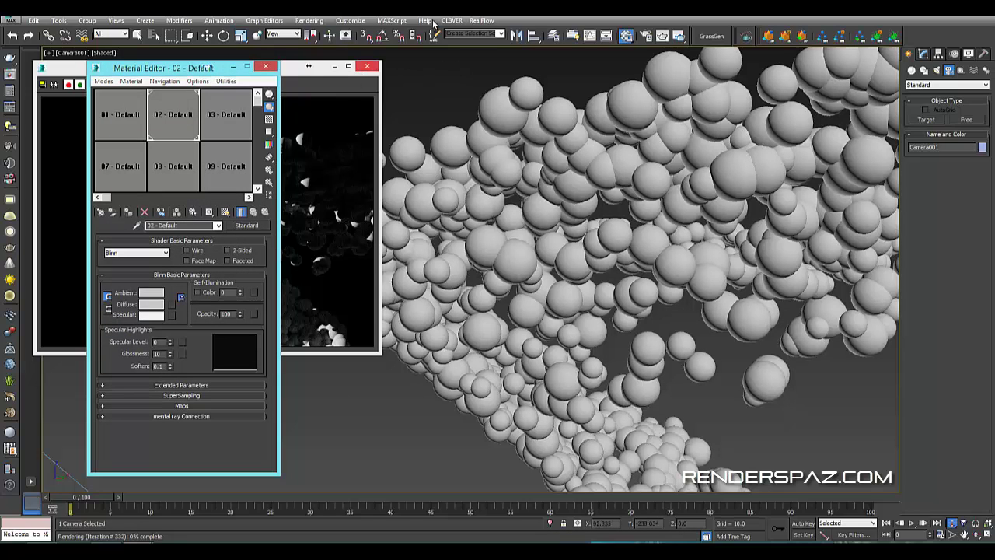
left_click(395, 47)
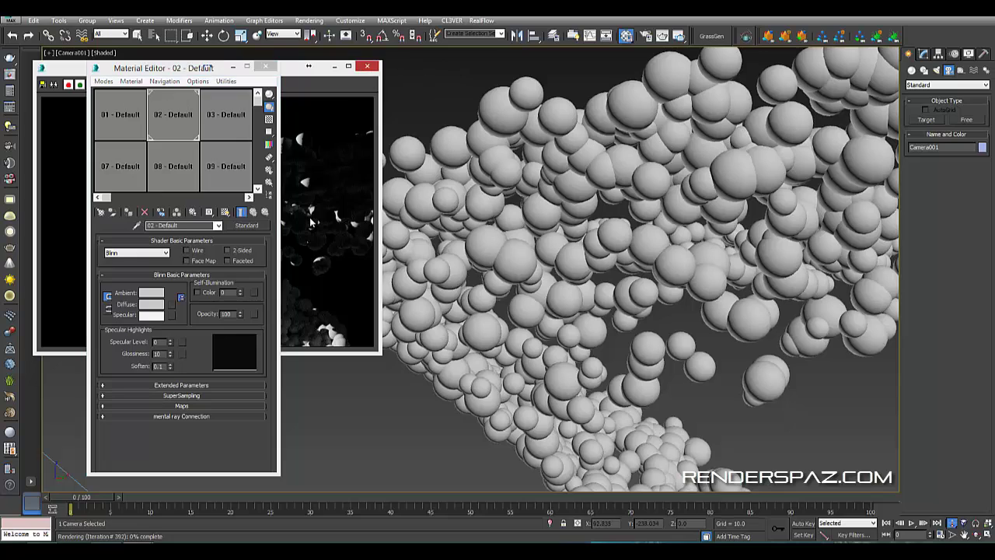
left_click(370, 67)
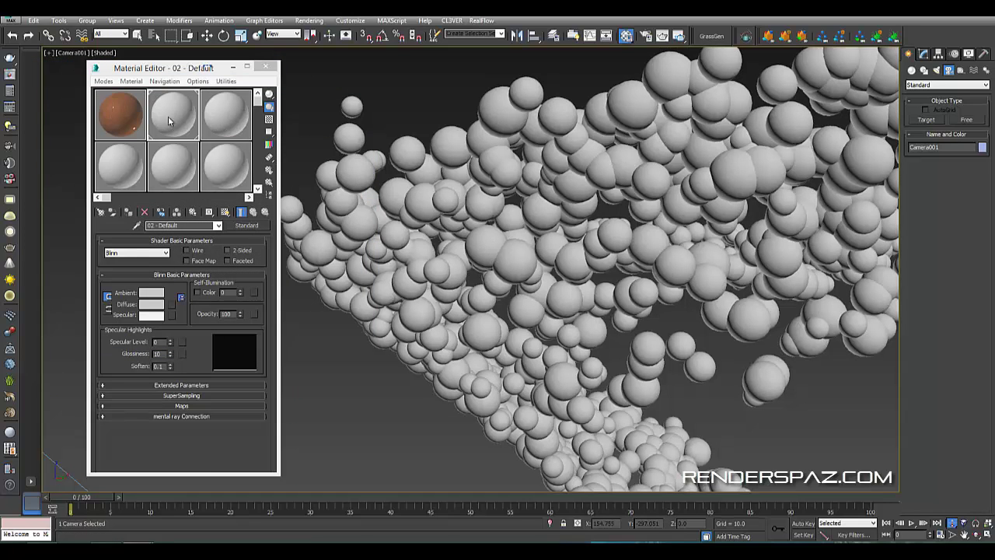
Change the 07 - Default material to a mental ray Arch & Design material and have it applied to the spheres.
left_click(169, 120)
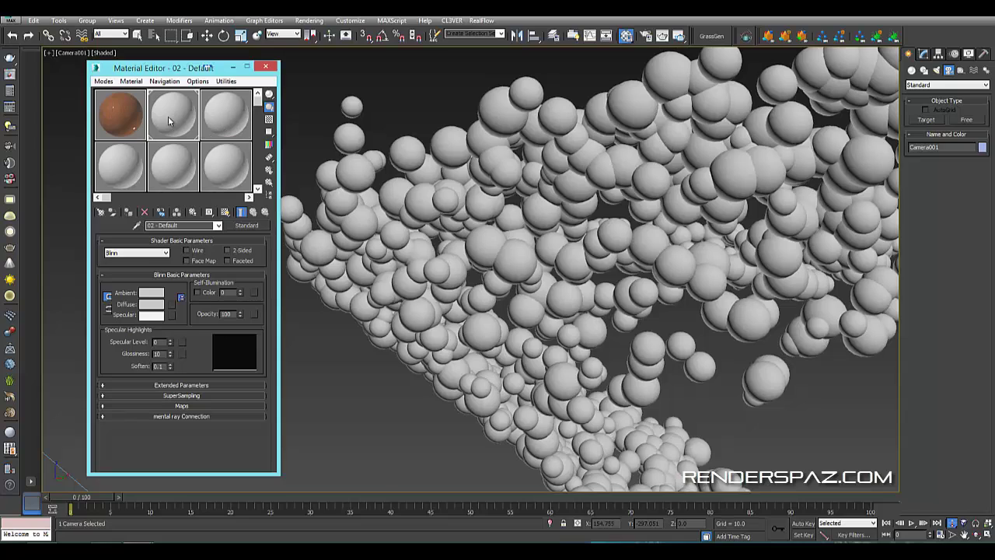
left_click(114, 176)
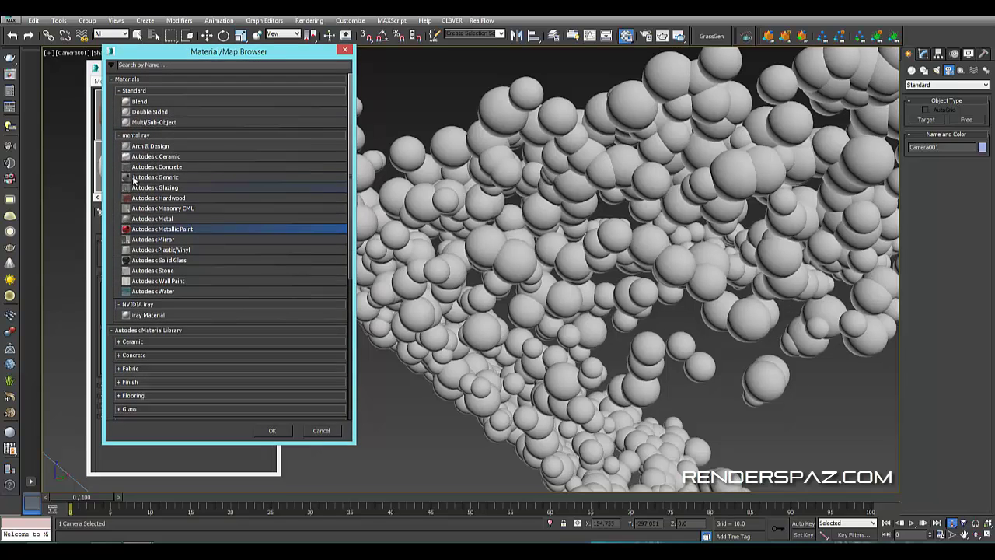
left_click(142, 148)
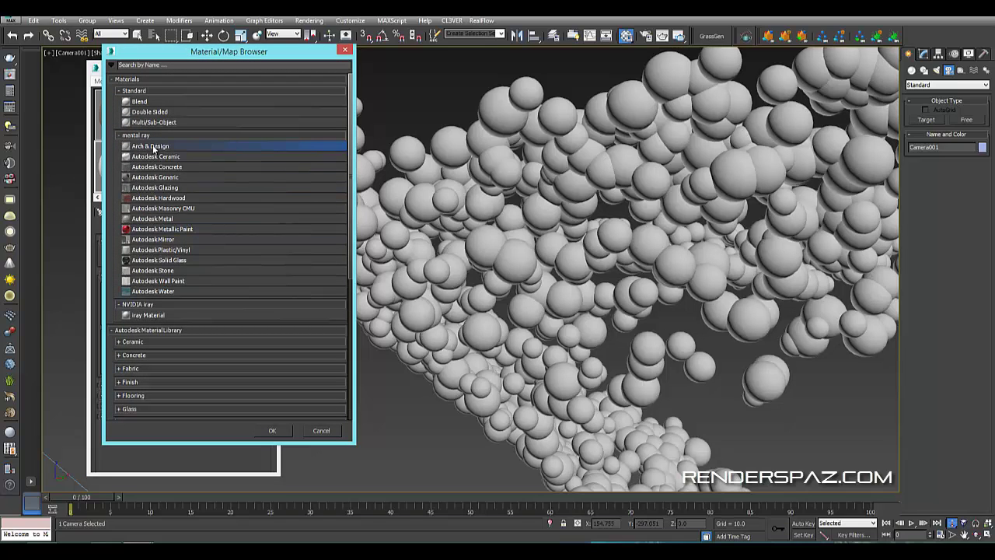
double_click(154, 148)
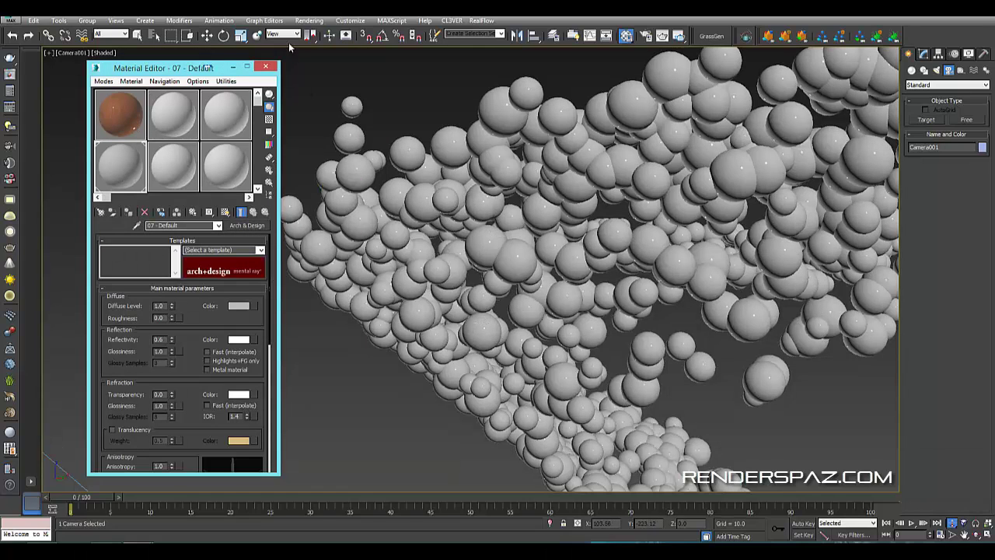
Restart the ActiveShade preview and place the Material Editor clear of it, showing the main material parameters.
left_click(309, 20)
left_click(294, 92)
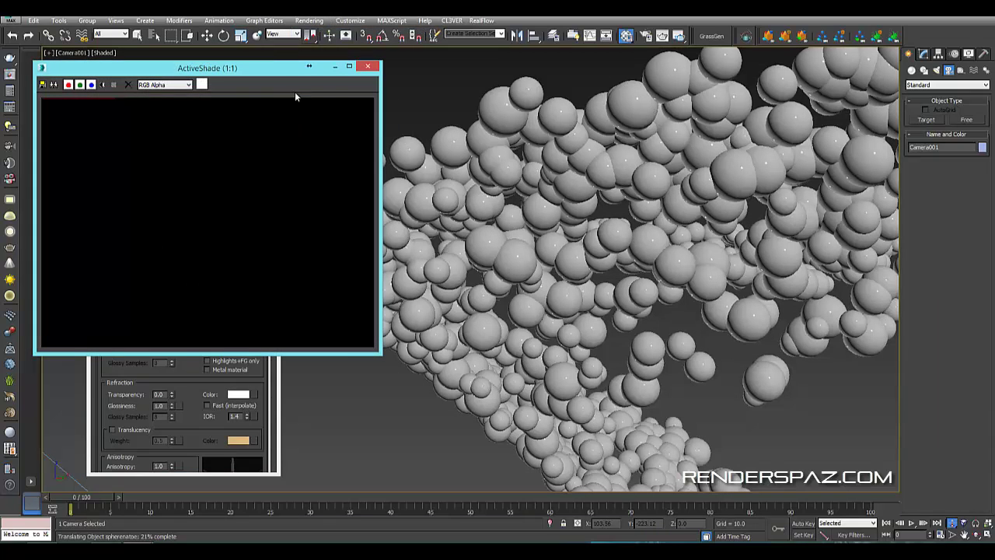
left_click(95, 399)
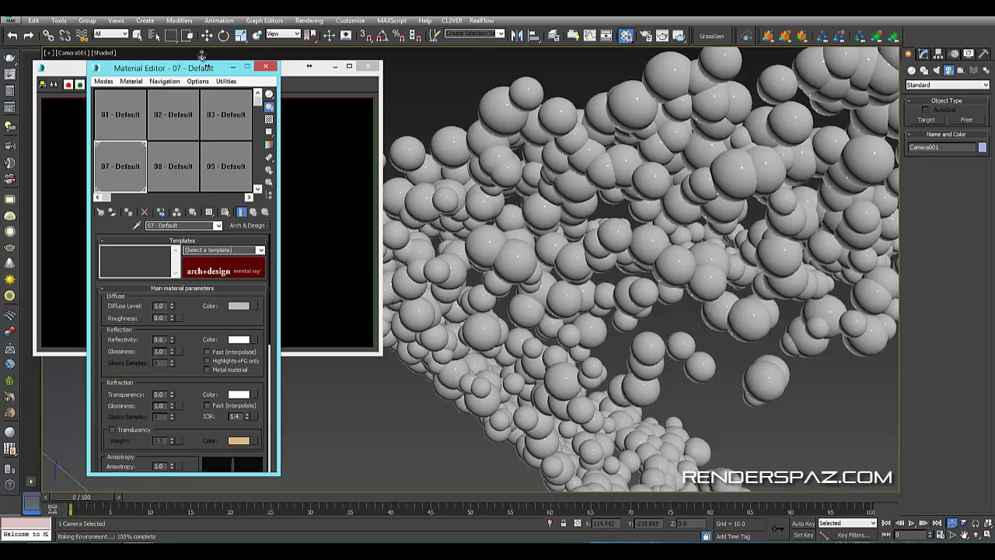
left_click_drag(191, 68, 872, 79)
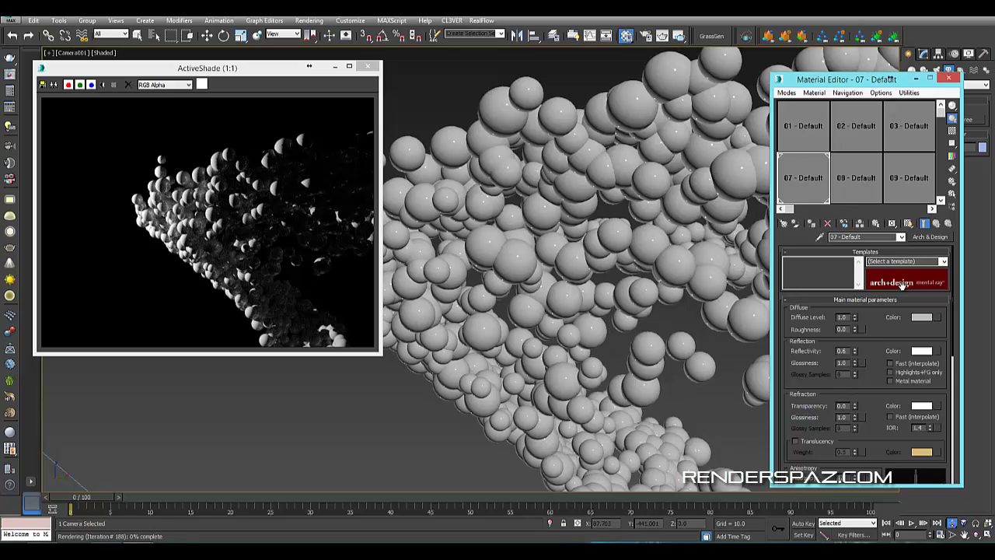
left_click_drag(877, 306, 886, 272)
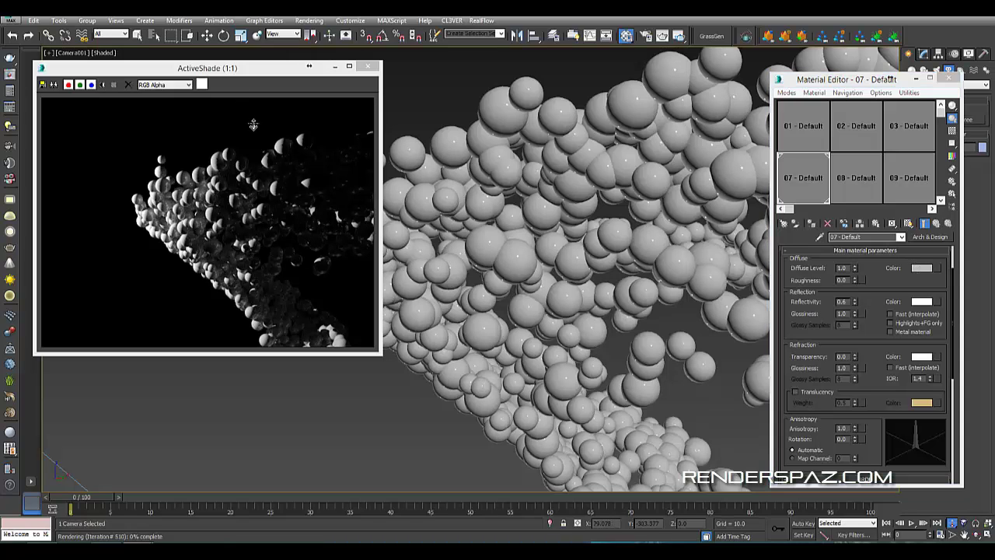
Try pale yellow, tan, olive and blue as the Arch & Design material's diffuse color.
left_click(921, 267)
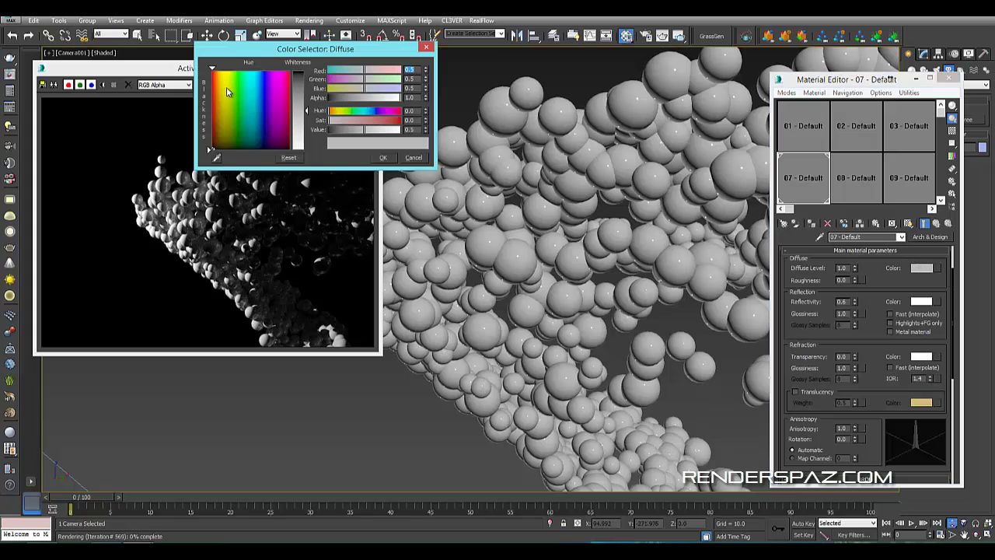
left_click(224, 90)
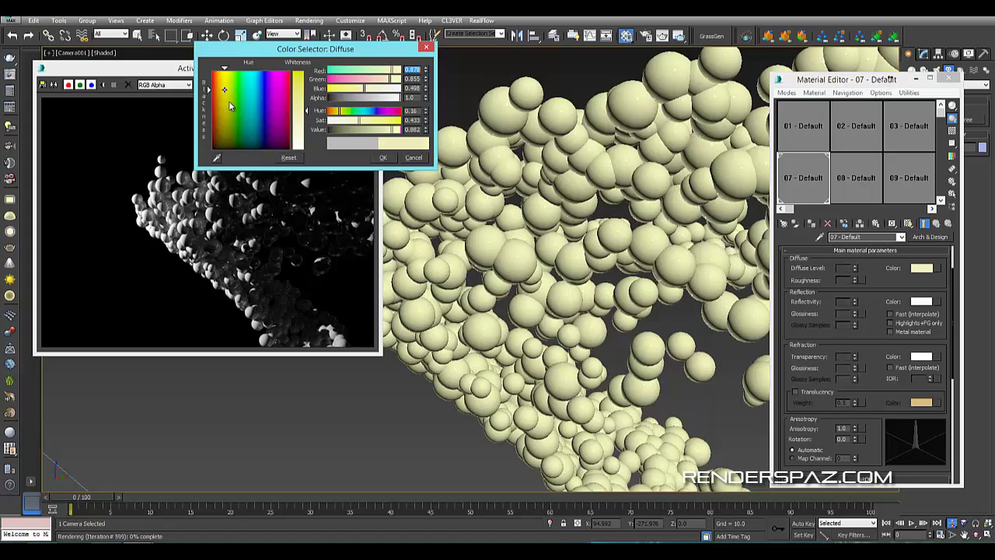
left_click(227, 112)
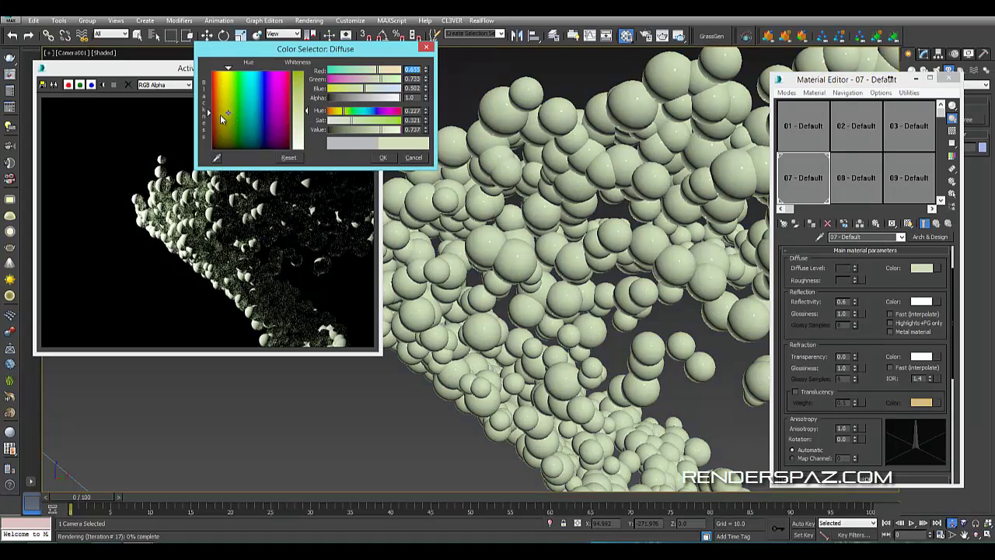
left_click(221, 115)
left_click(302, 82)
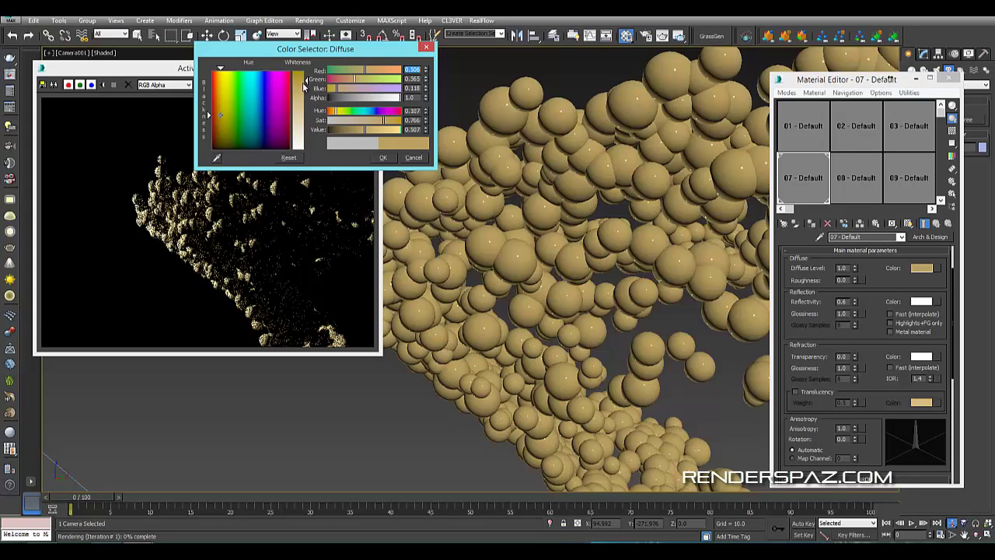
left_click(224, 133)
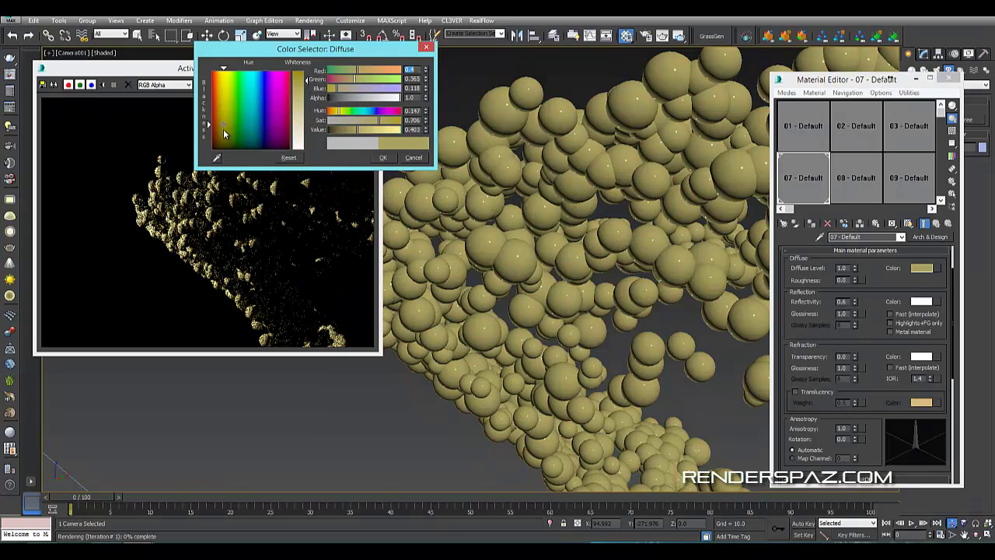
left_click(257, 123)
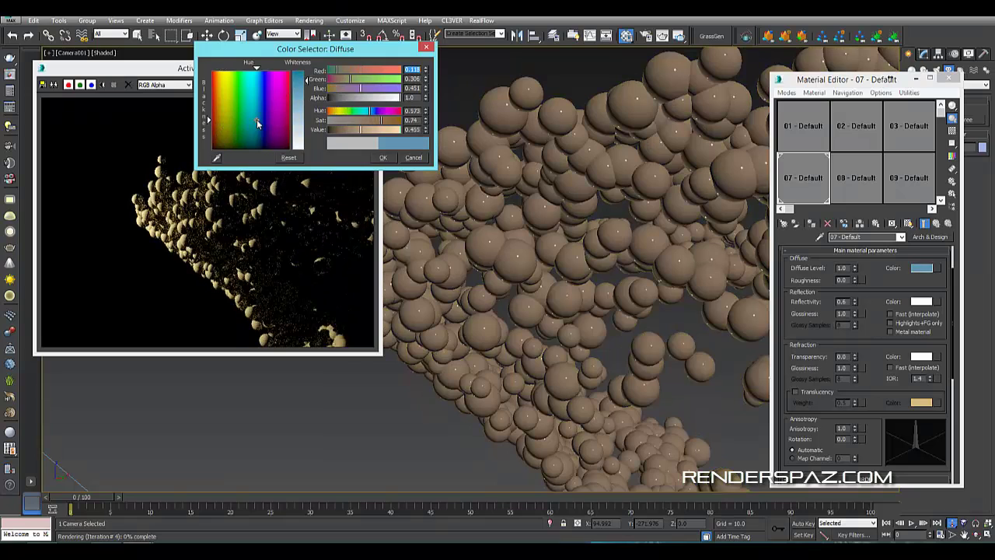
Set the material's diffuse color to a dark green with red 0.02, green 0.129 and blue 0.
left_click(241, 137)
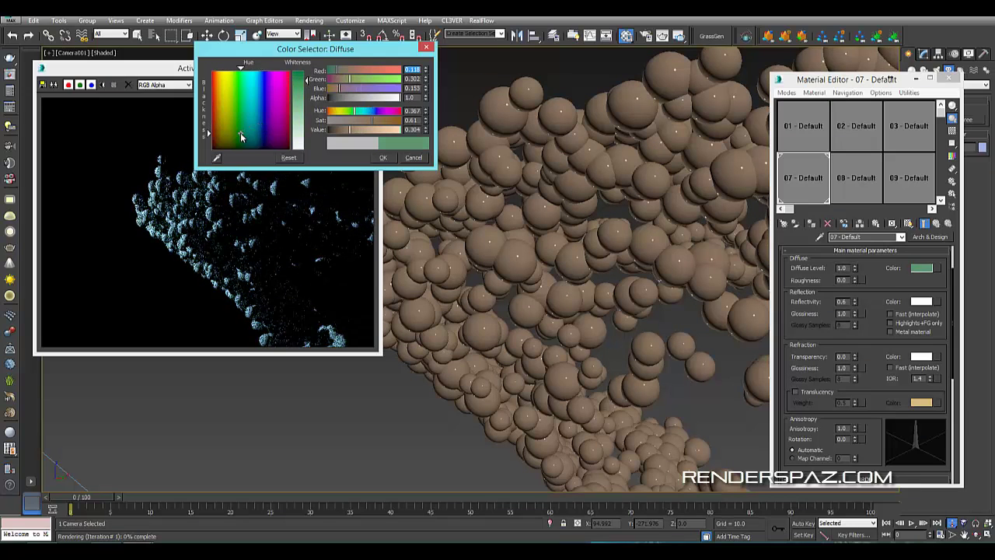
left_click(240, 135)
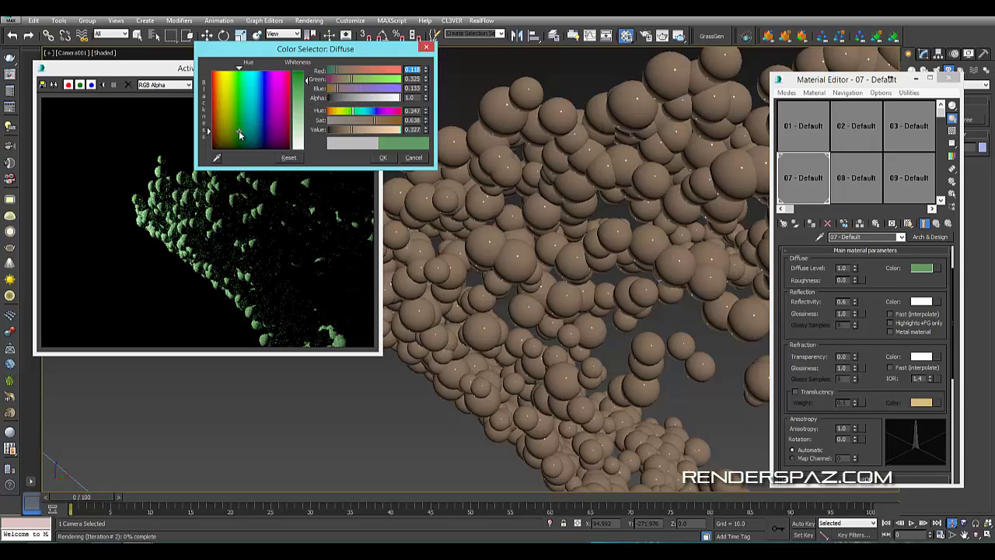
left_click(243, 141)
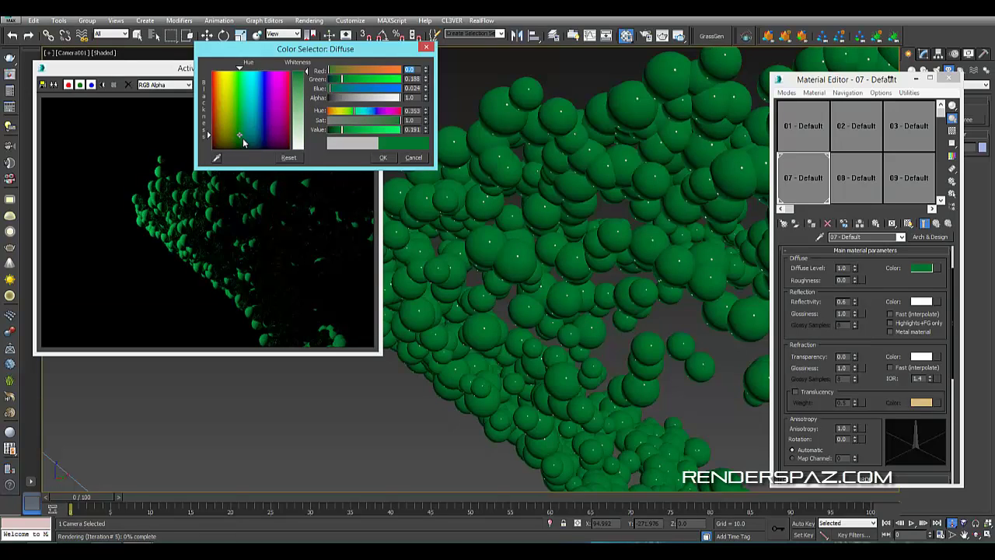
left_click_drag(240, 135, 234, 140)
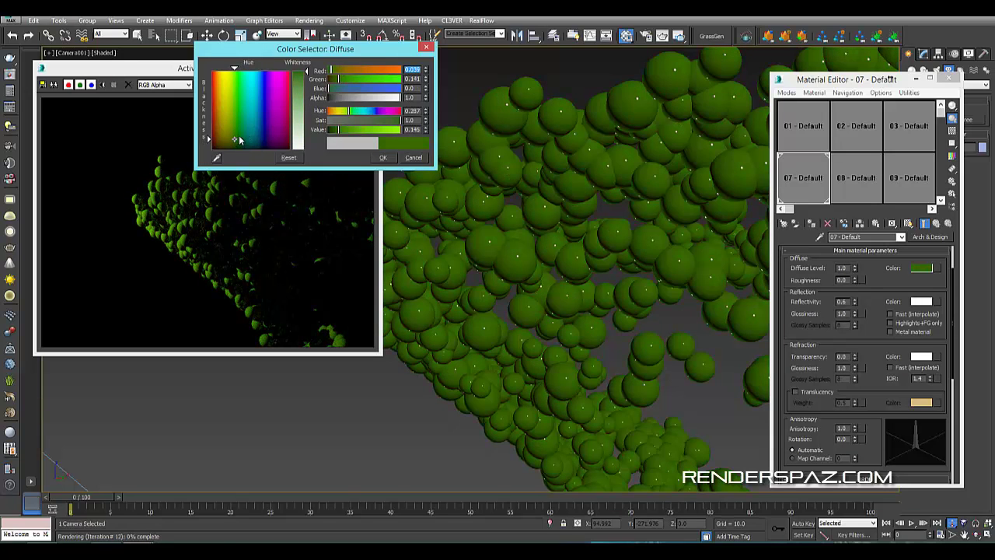
left_click(240, 139)
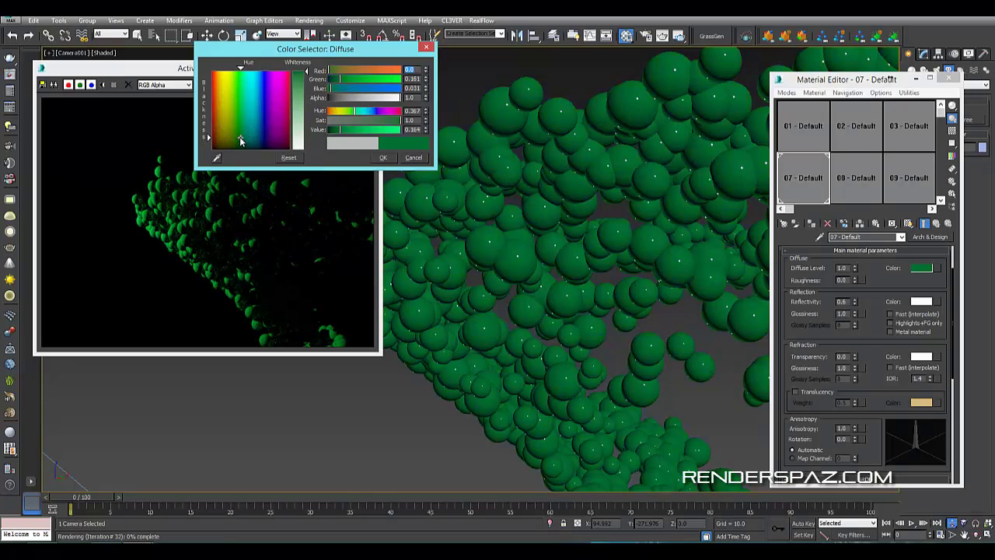
left_click(237, 142)
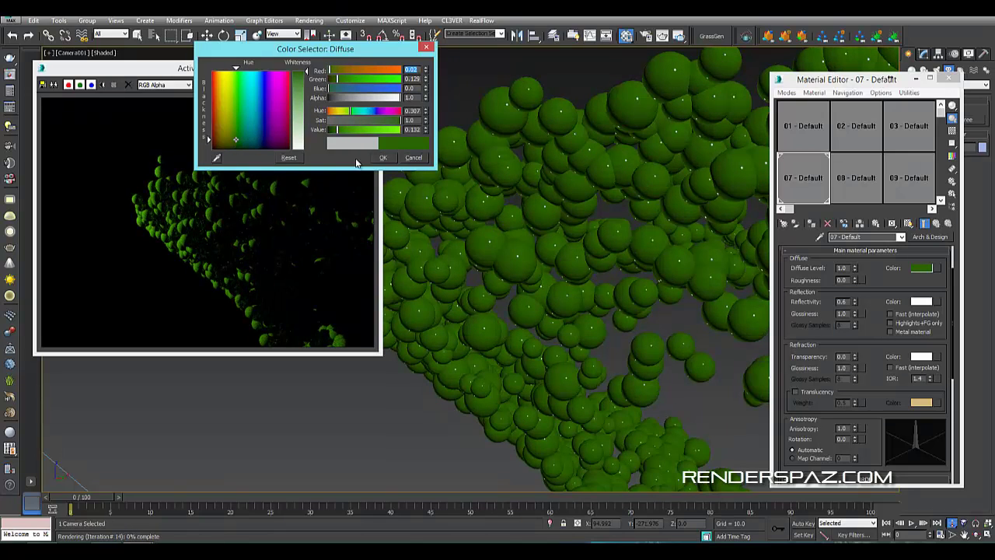
left_click(383, 157)
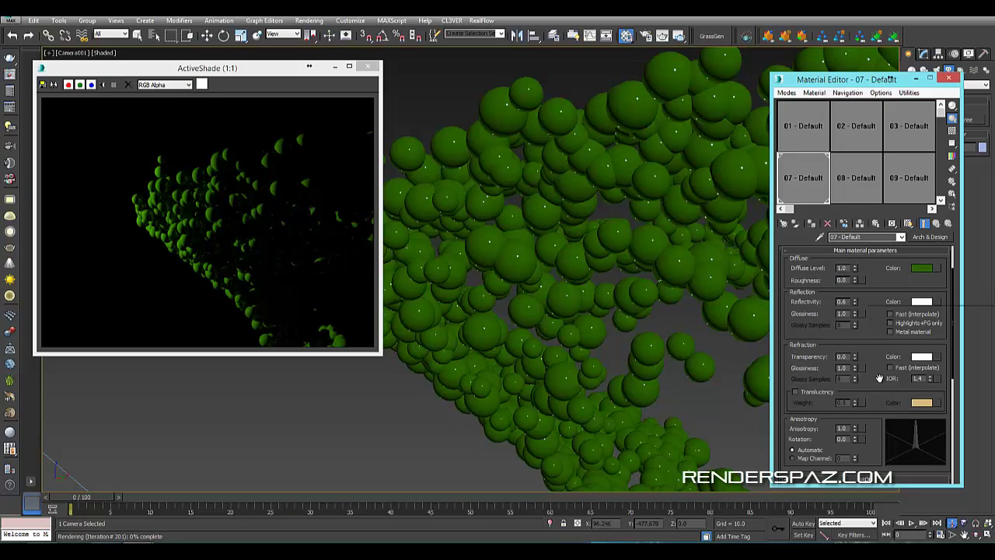
Set the Arch & Design material's refraction transparency to 1.0 and enable translucency.
scroll(801, 303, "down", 2)
scroll(803, 299, "down", 2)
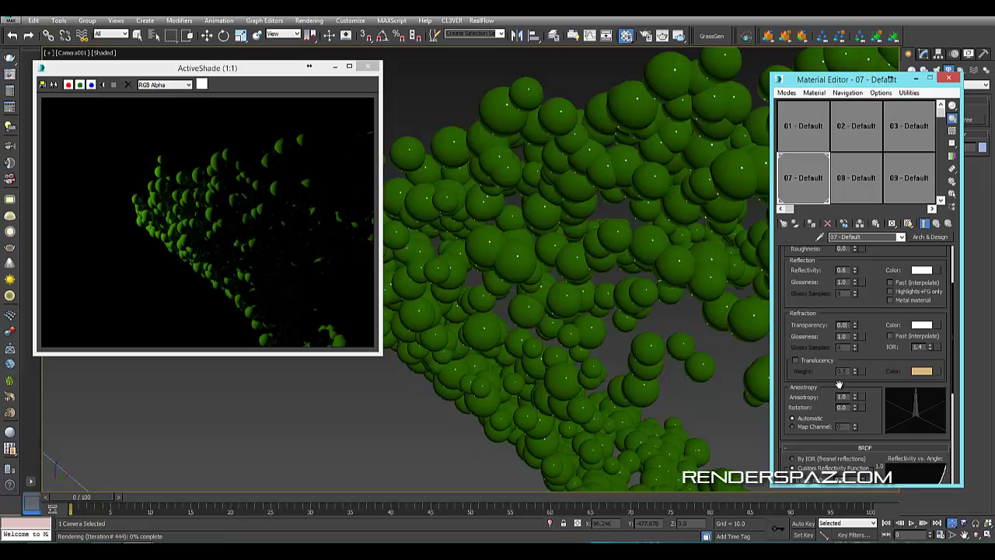
key("BackSpace")
key("BackSpace")
type("1")
key("Return")
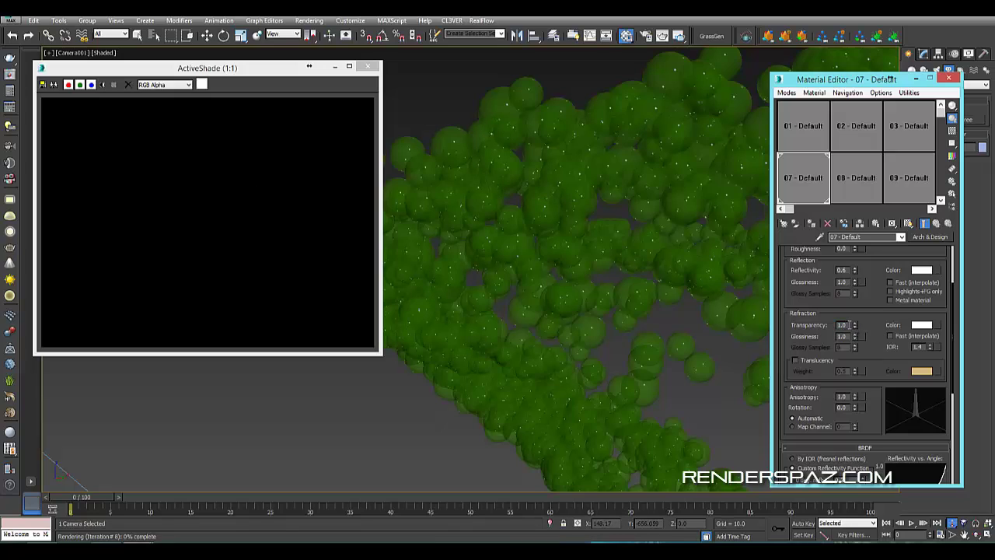
double_click(846, 325)
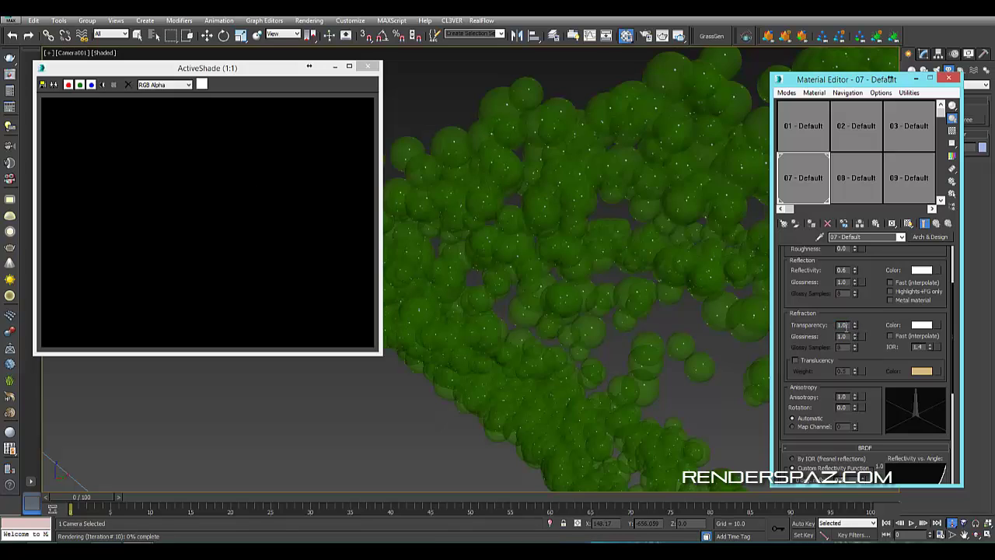
left_click(796, 362)
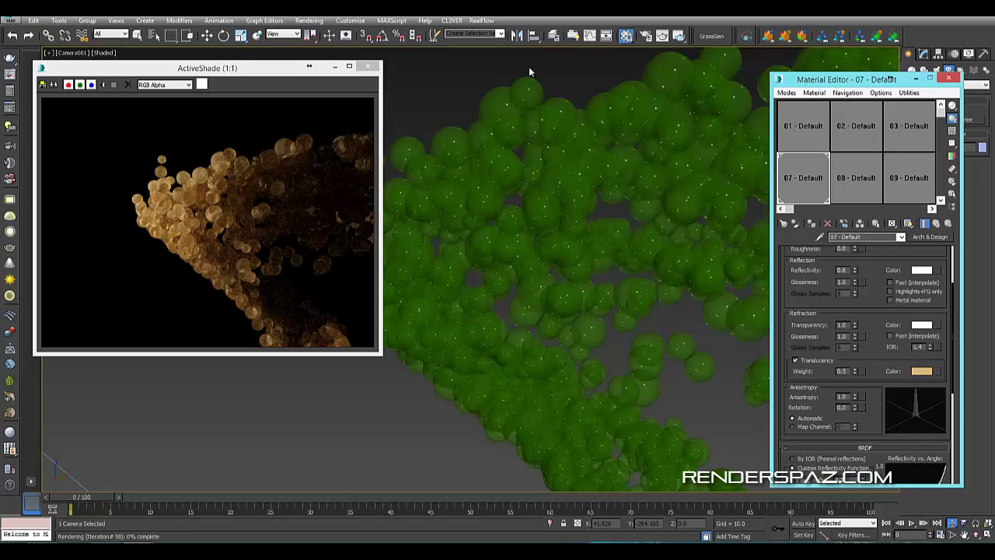
Move the Material Editor next to the ActiveShade preview and set the refraction transparency to 0.
left_click_drag(817, 83, 528, 70)
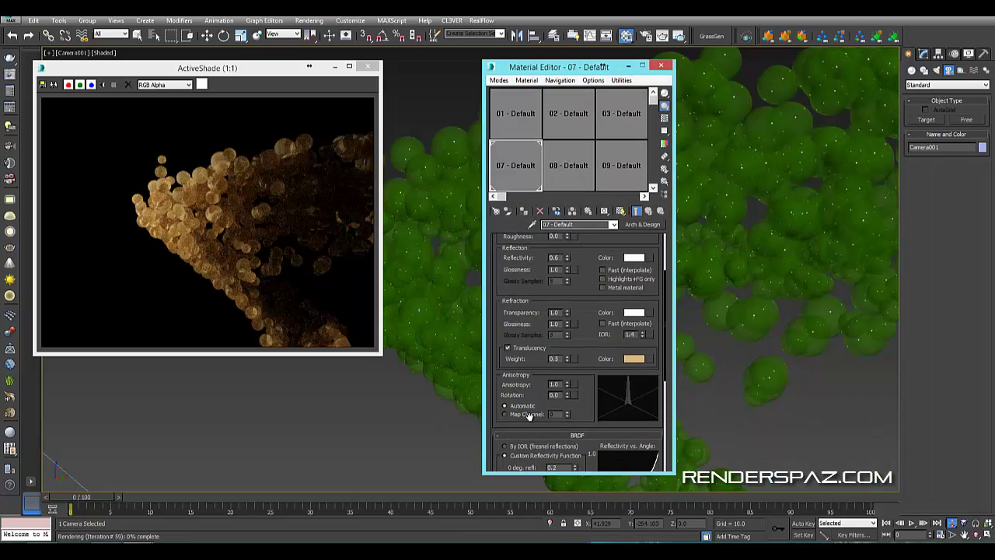
left_click(567, 357)
key("Return")
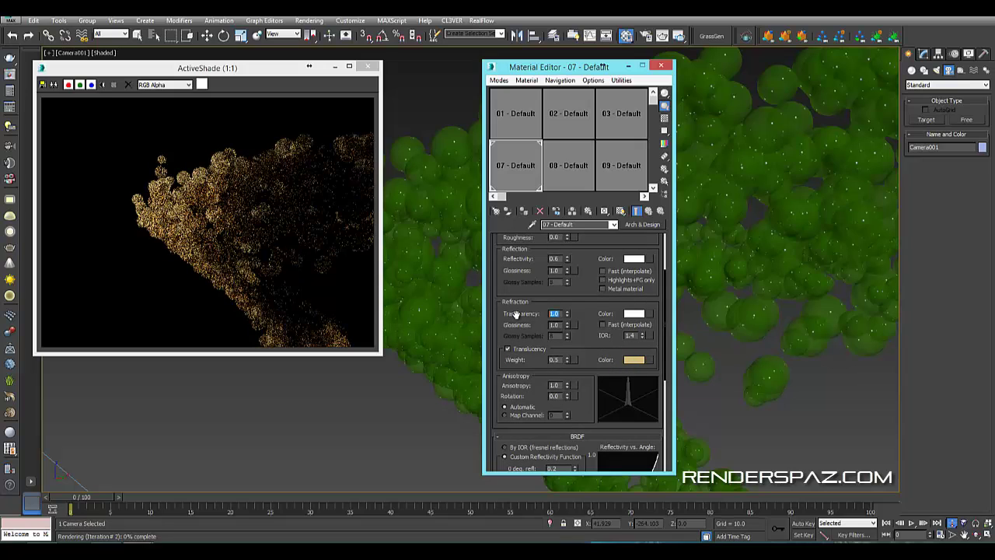
type("0")
key("Return")
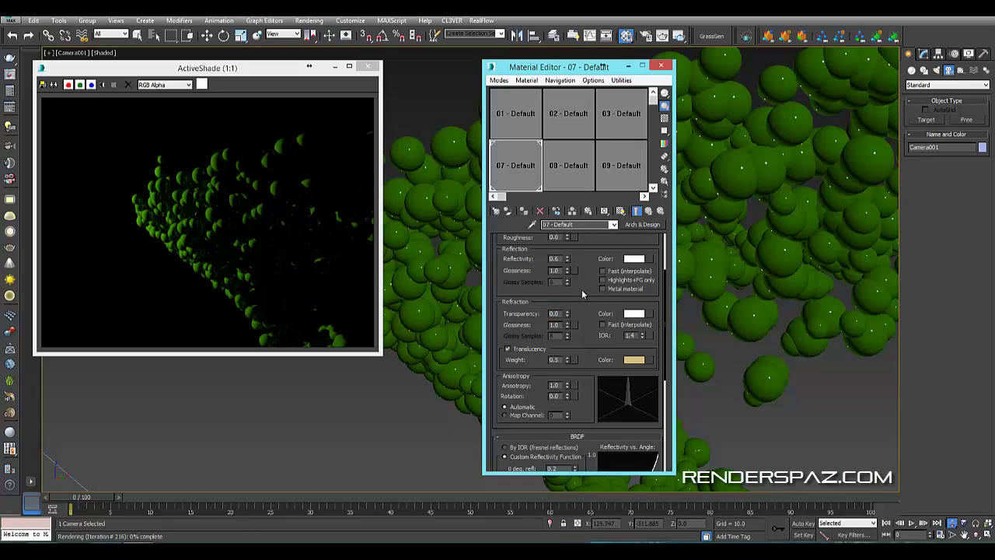
Set the refraction transparency to 0.5 and inspect the spheres close up in the ActiveShade preview.
scroll(581, 289, "up", 3)
scroll(556, 318, "down", 3)
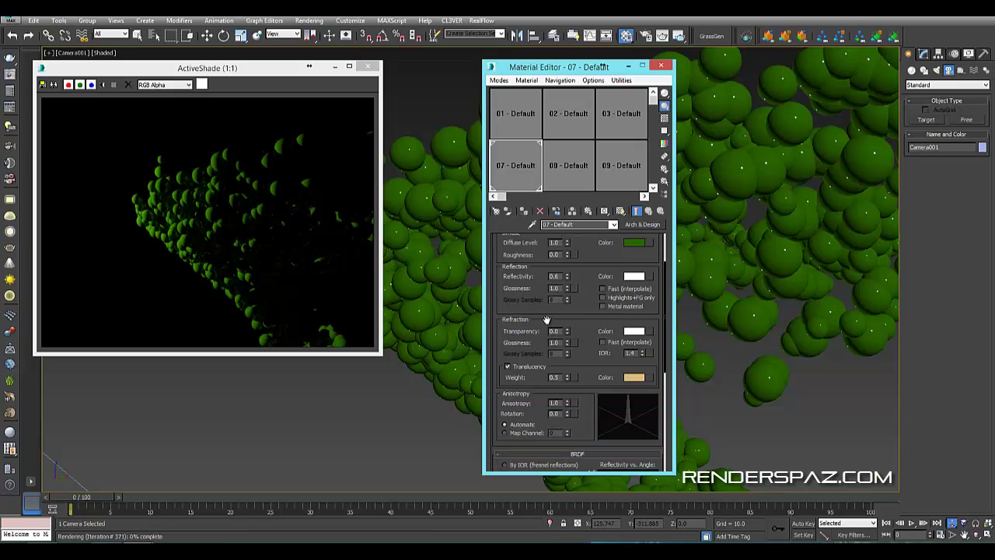
left_click(562, 332)
type("5")
key("Return")
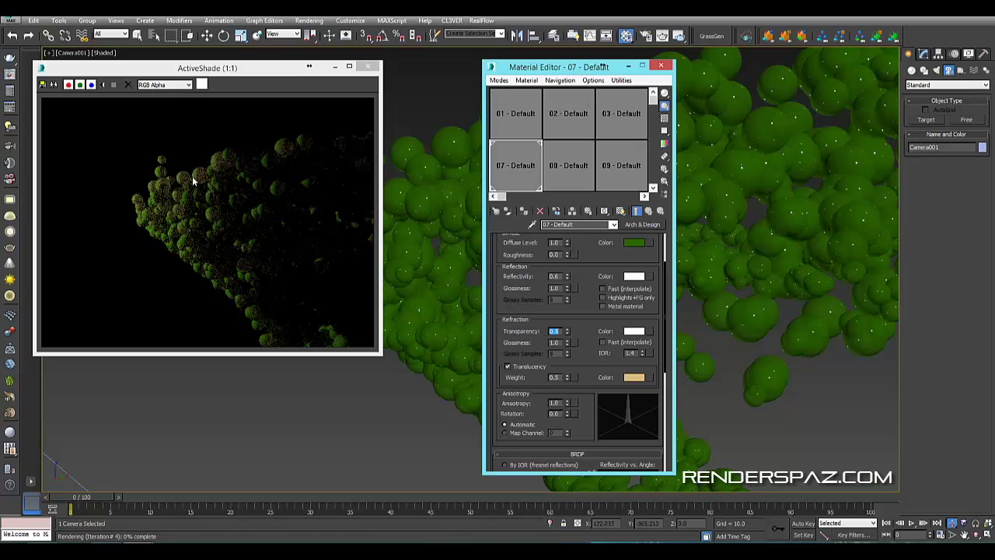
scroll(193, 181, "up", 2)
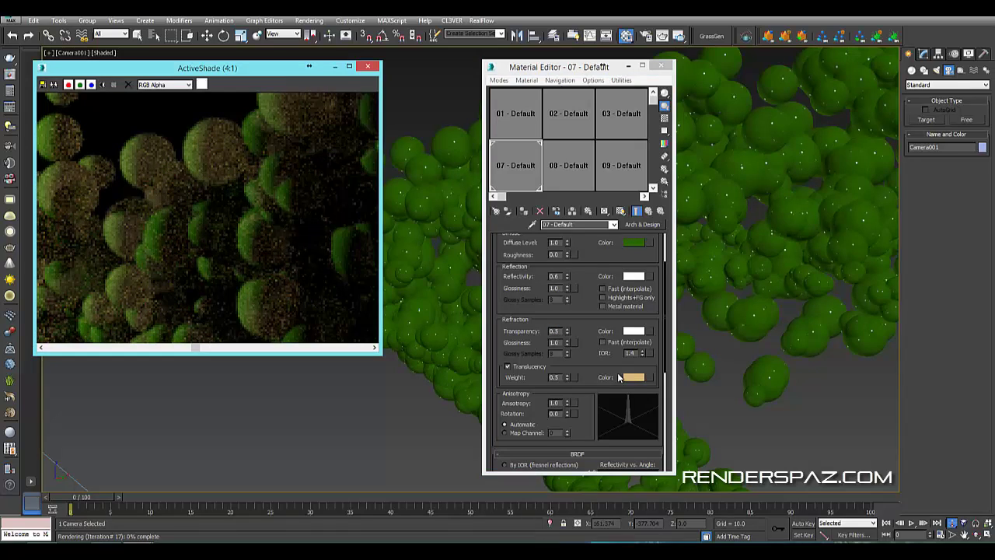
double_click(555, 330)
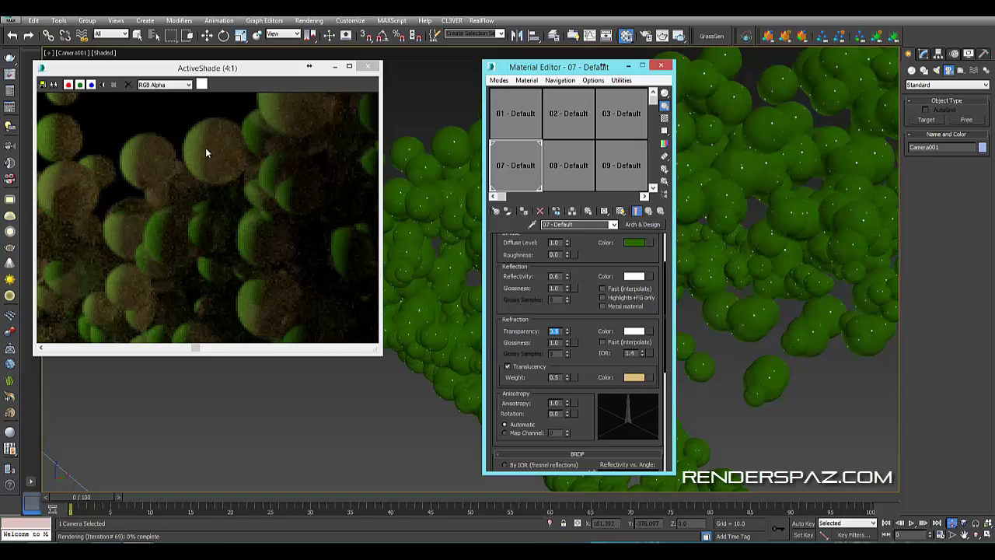
left_click(249, 235)
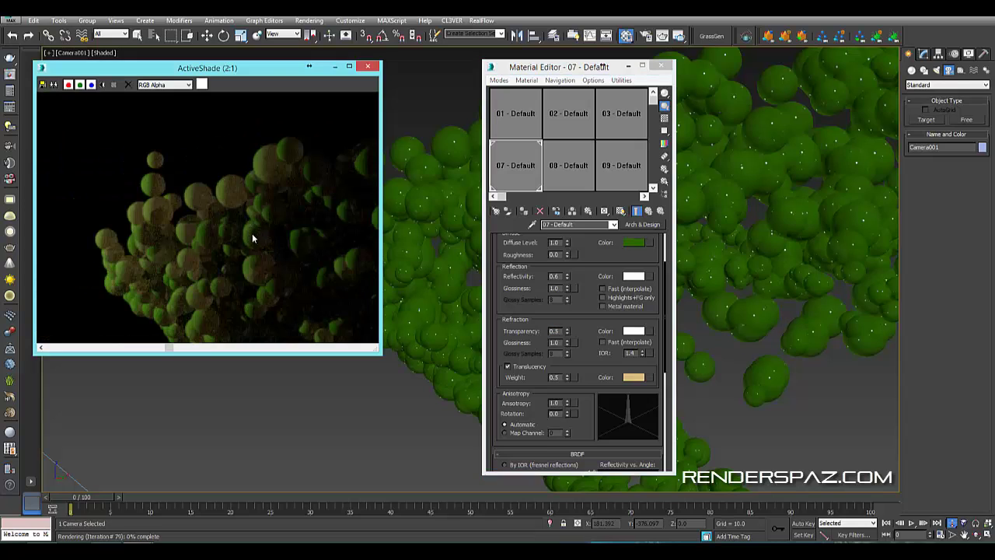
scroll(231, 239, "down", 1)
scroll(219, 227, "up", 1)
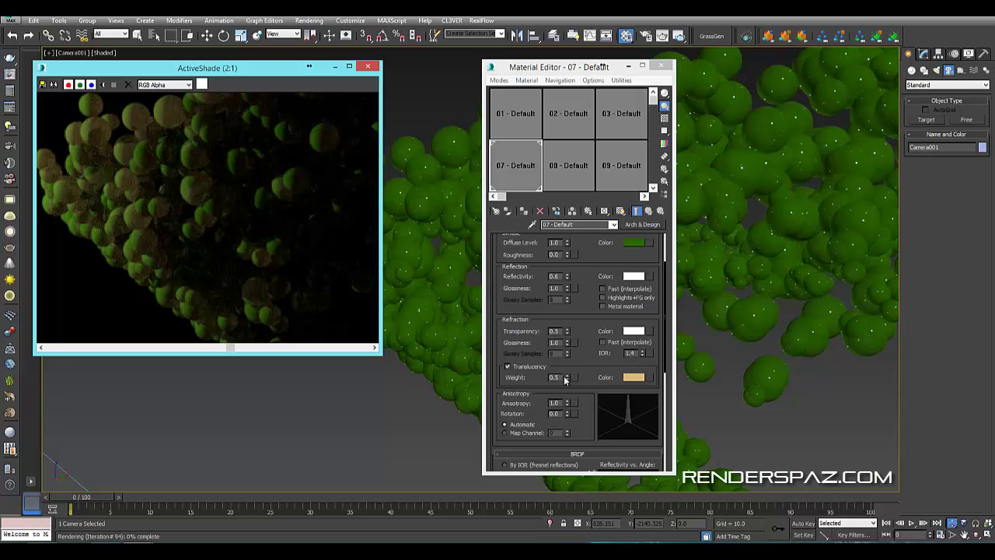
Set the translucency weight to 1.0 and check the spheres at 4:1 magnification in the ActiveShade preview.
left_click_drag(562, 377, 441, 385)
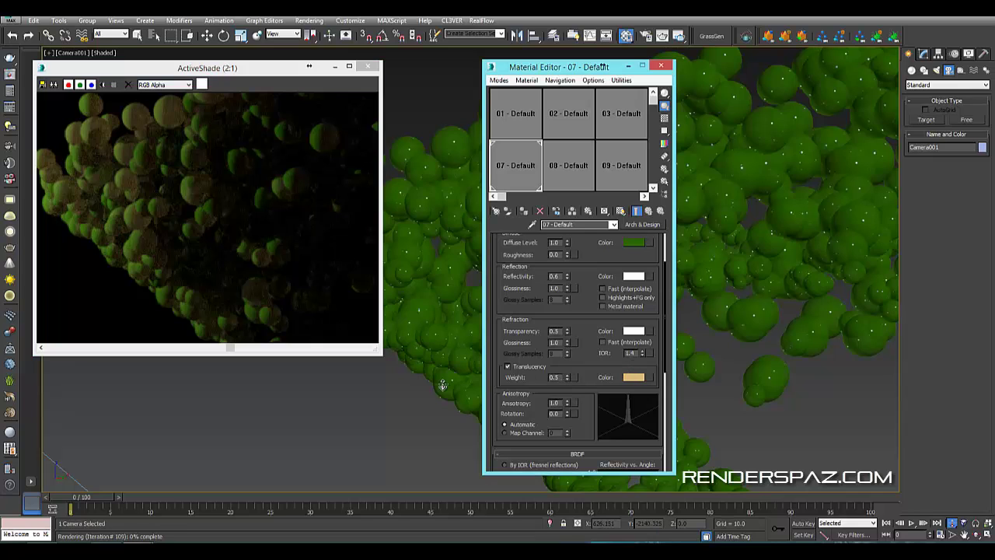
type("1")
key("Return")
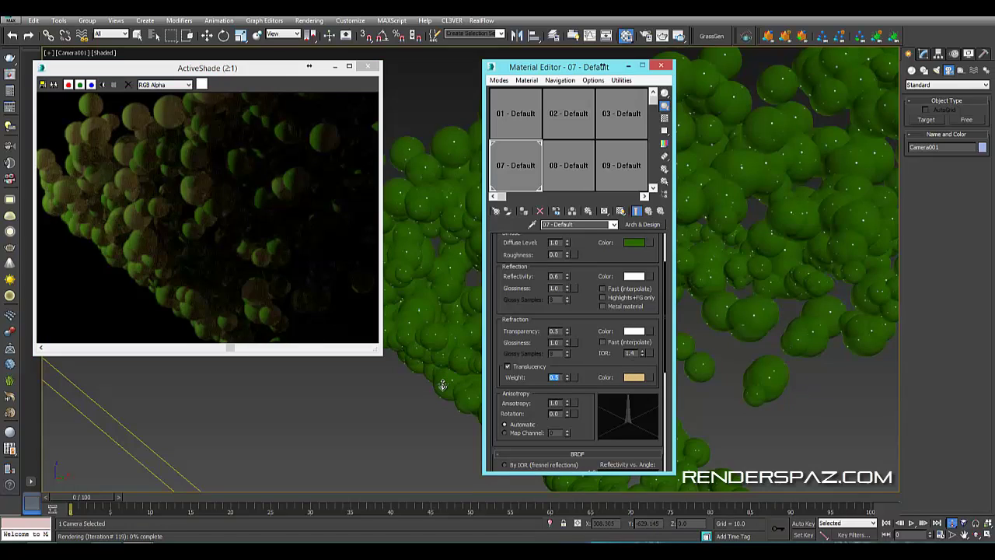
key("Return")
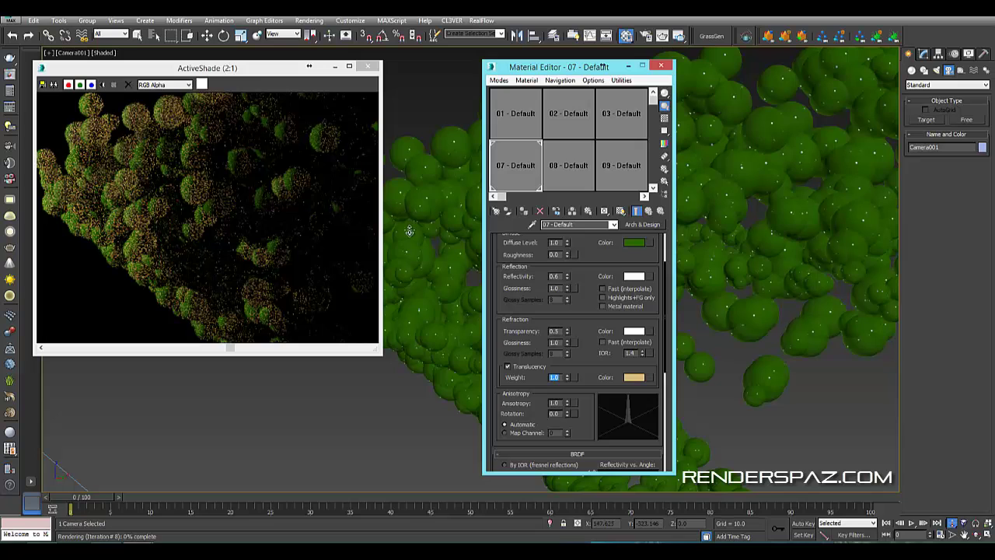
middle_click_drag(426, 167, 452, 161)
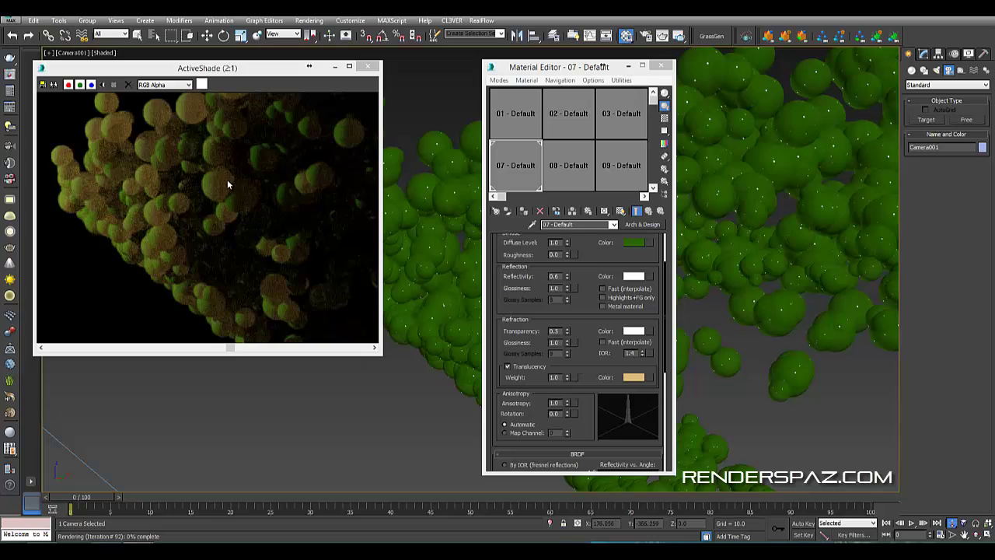
left_click(209, 184)
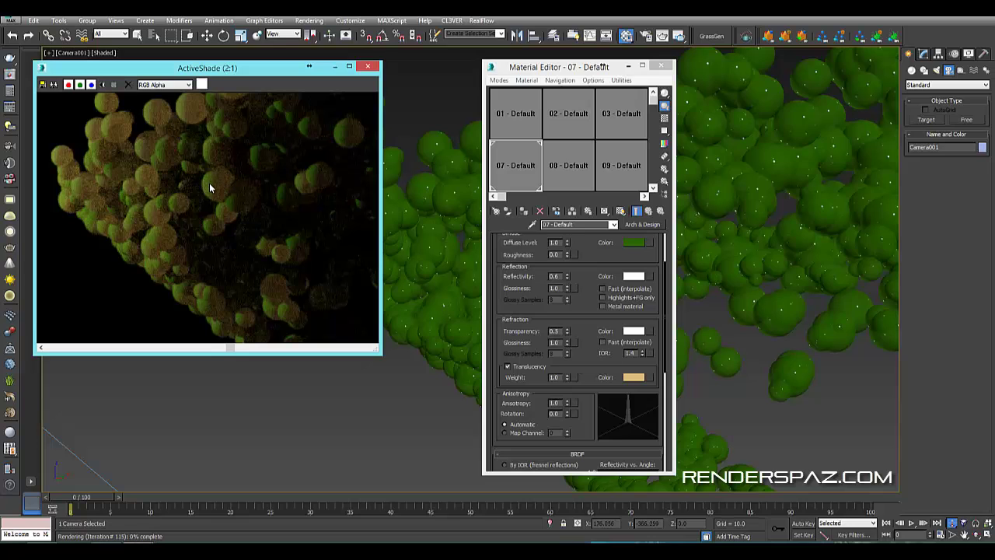
scroll(209, 184, "up", 1)
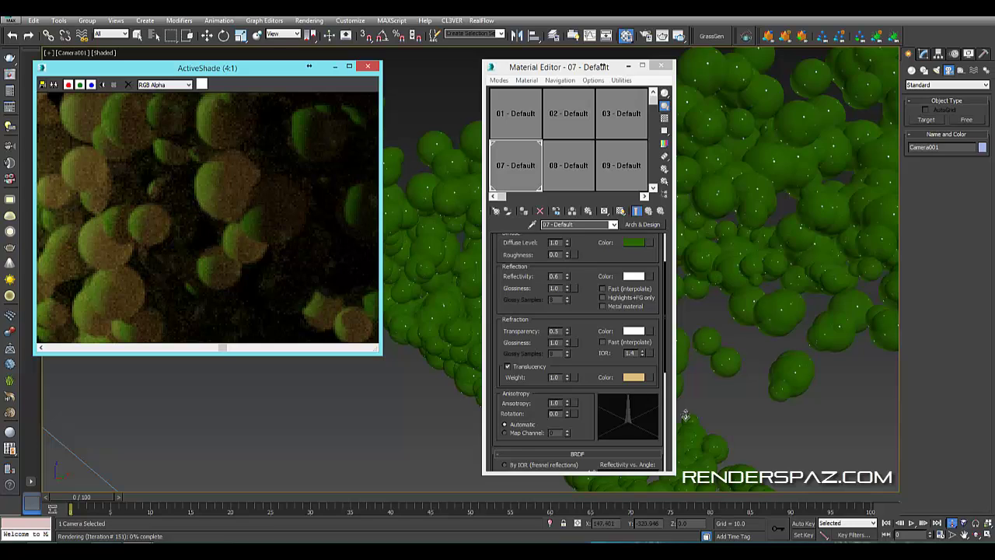
Set the translucency color to yellow with red 0.718, green 0.91 and blue 0.043, and return the ActiveShade preview to 1:1.
left_click(635, 378)
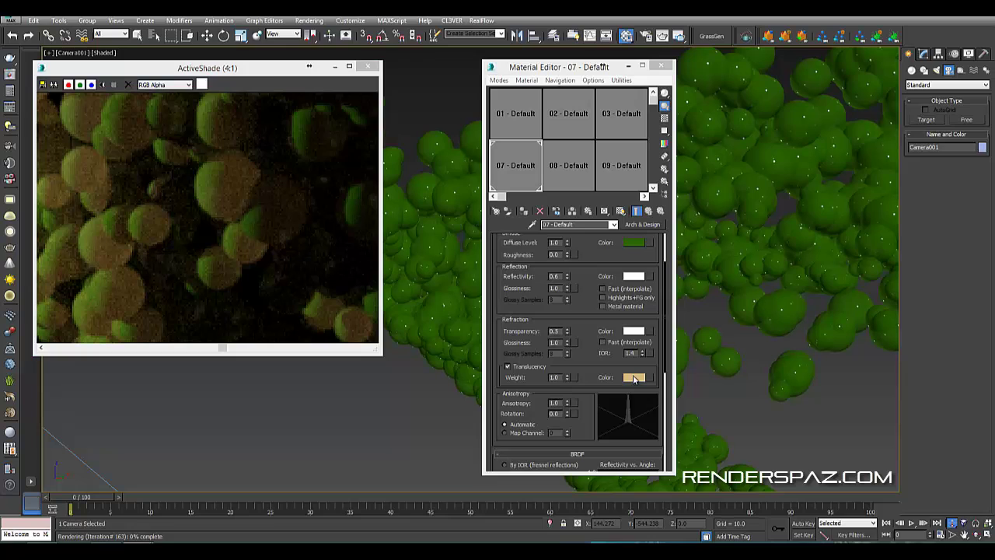
left_click(232, 80)
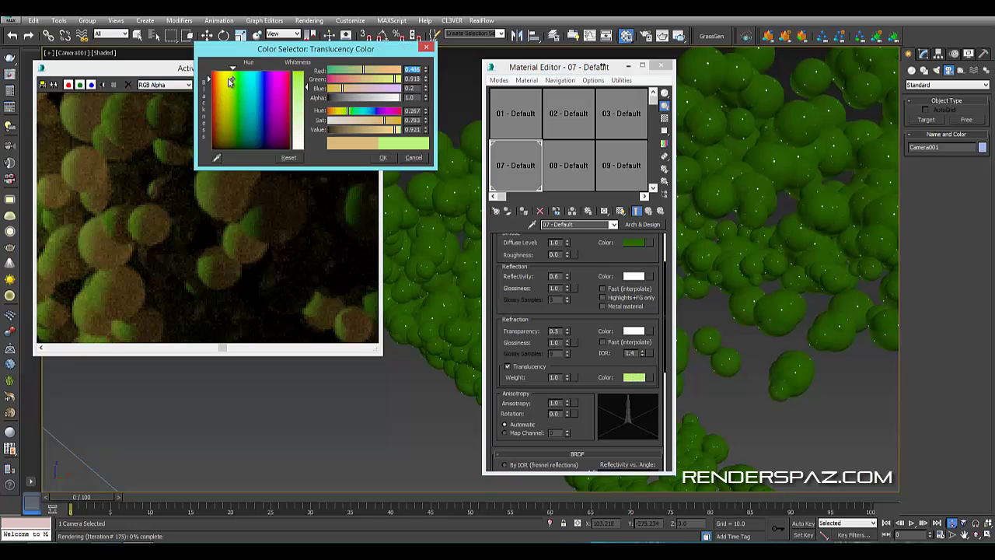
left_click(228, 80)
left_click(304, 75)
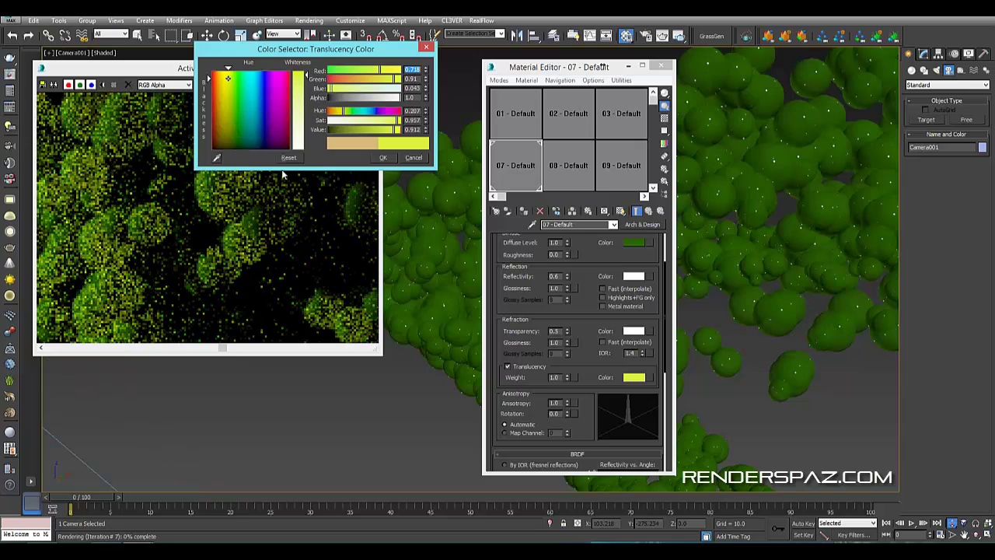
left_click(383, 157)
left_click(171, 183)
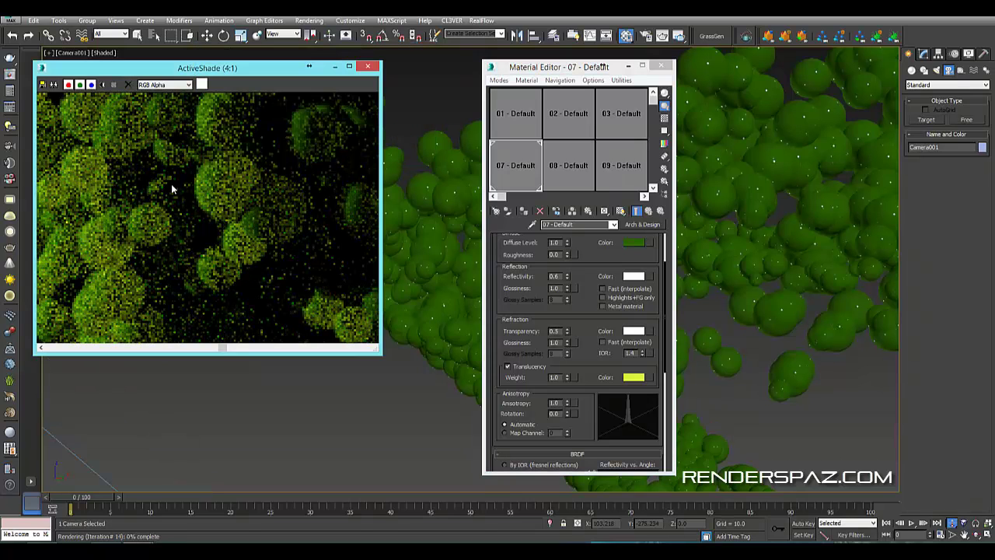
scroll(179, 203, "down", 1)
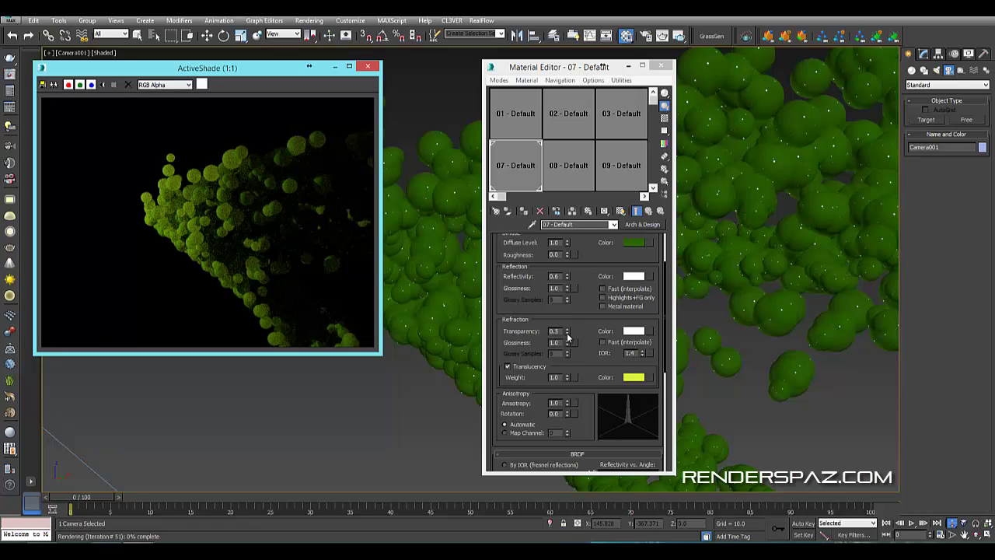
Try a refraction transparency of 0.2 and settle on 0.8 instead.
left_click_drag(560, 331, 489, 318)
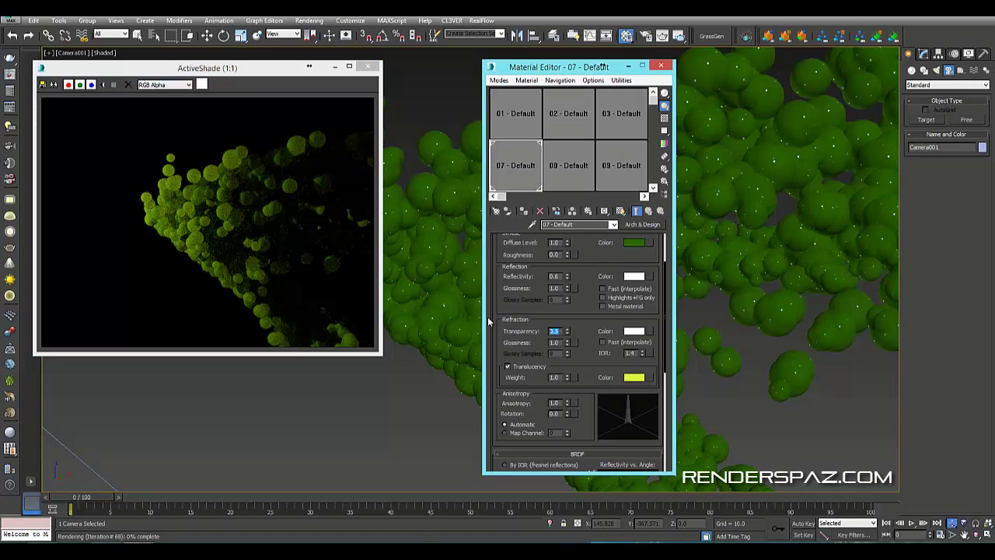
type("0.2")
key("Return")
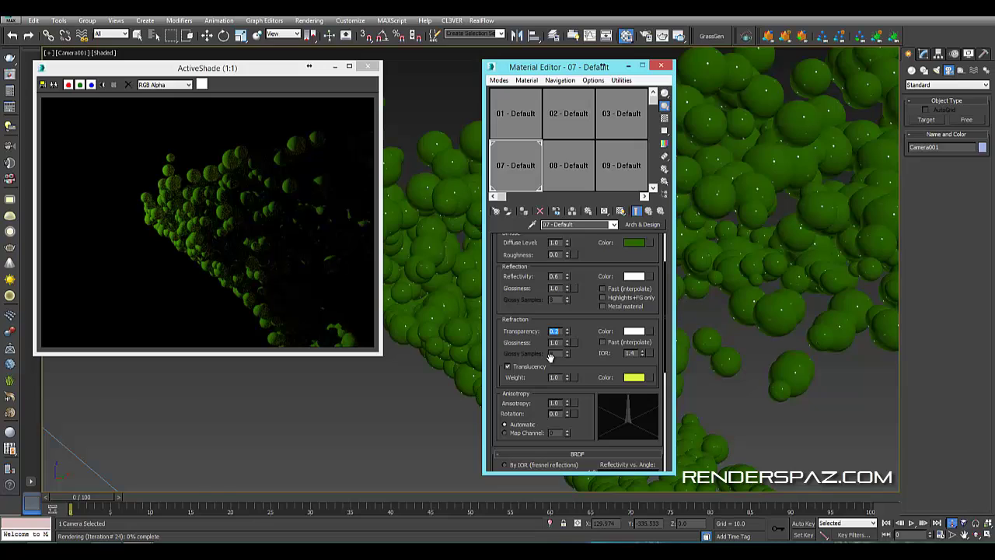
type("1.8")
key("Return")
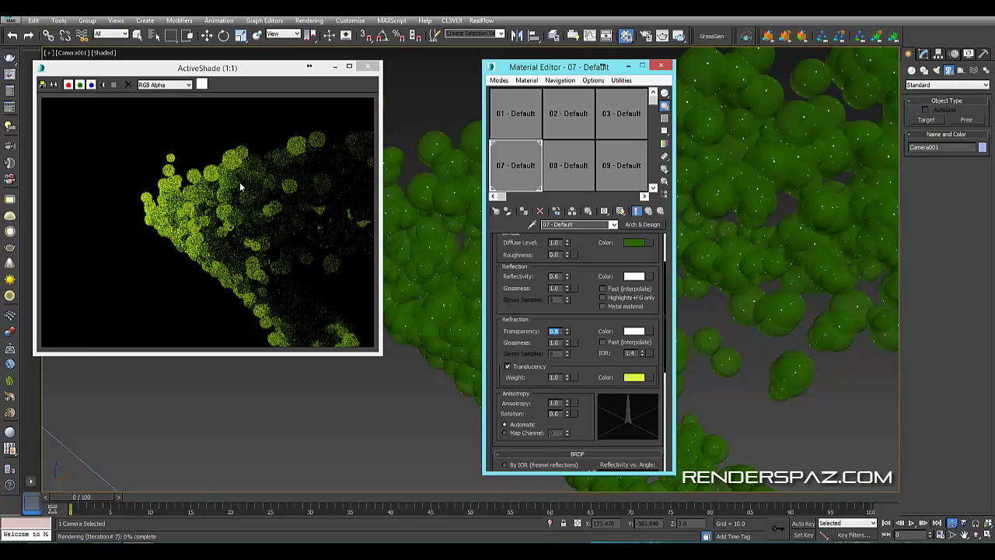
Pan and orbit the camera around the sphere cluster to reframe it and compare angles in the ActiveShade preview.
middle_click_drag(743, 415, 753, 385)
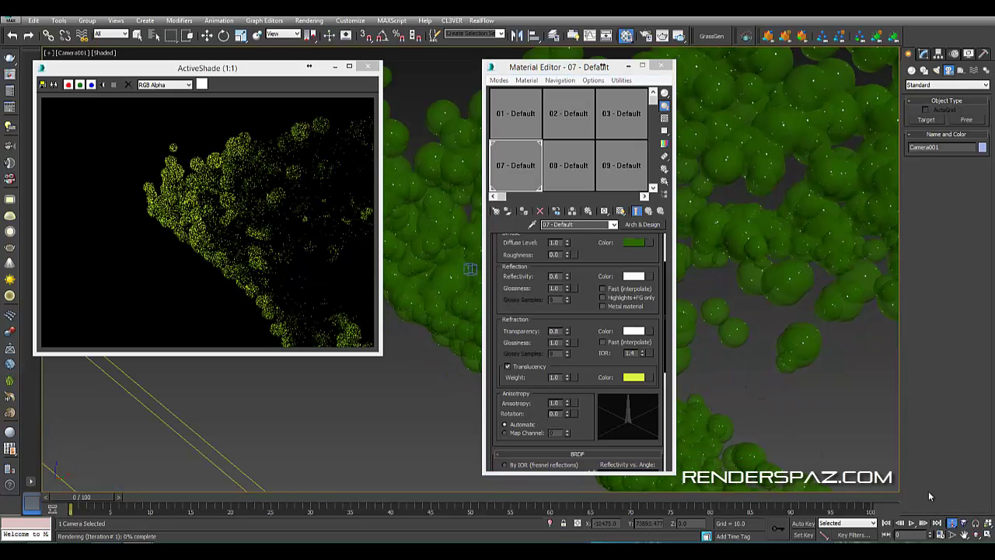
left_click_drag(768, 365, 759, 417)
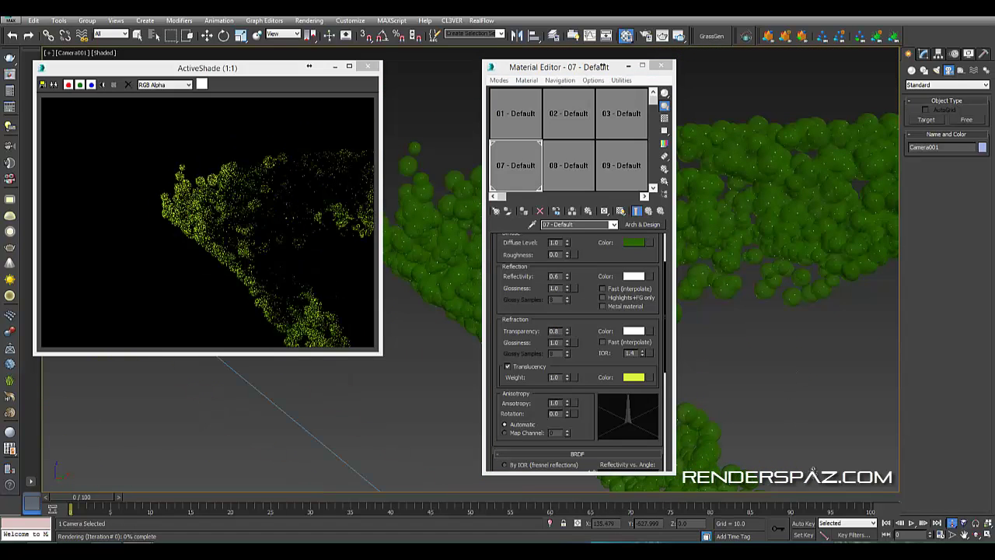
middle_click_drag(763, 388, 748, 346)
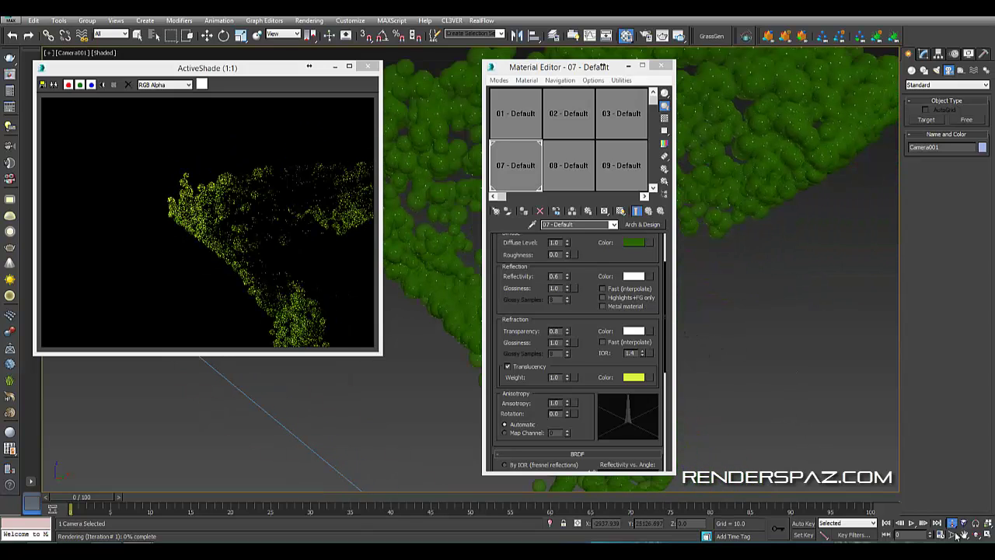
left_click_drag(747, 344, 711, 219)
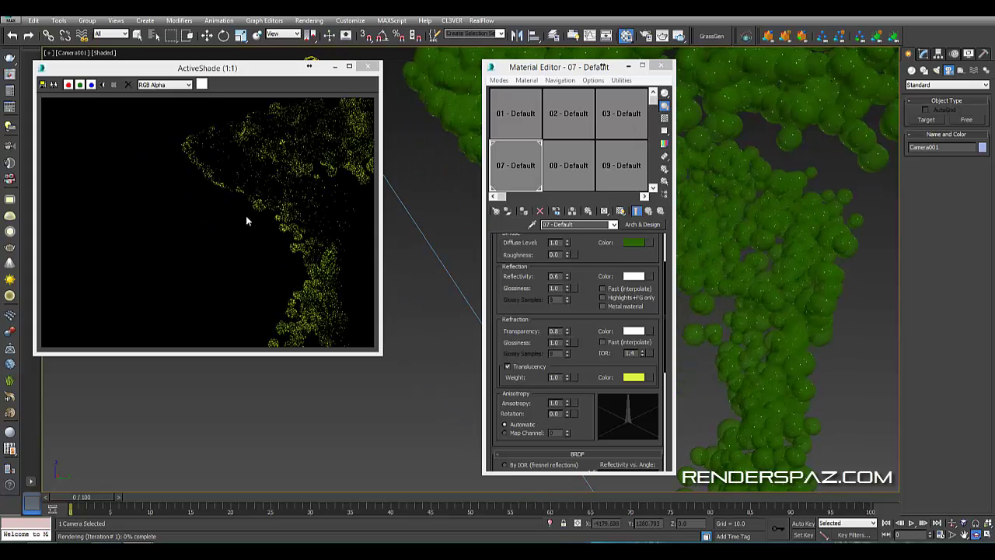
left_click_drag(698, 342, 718, 32)
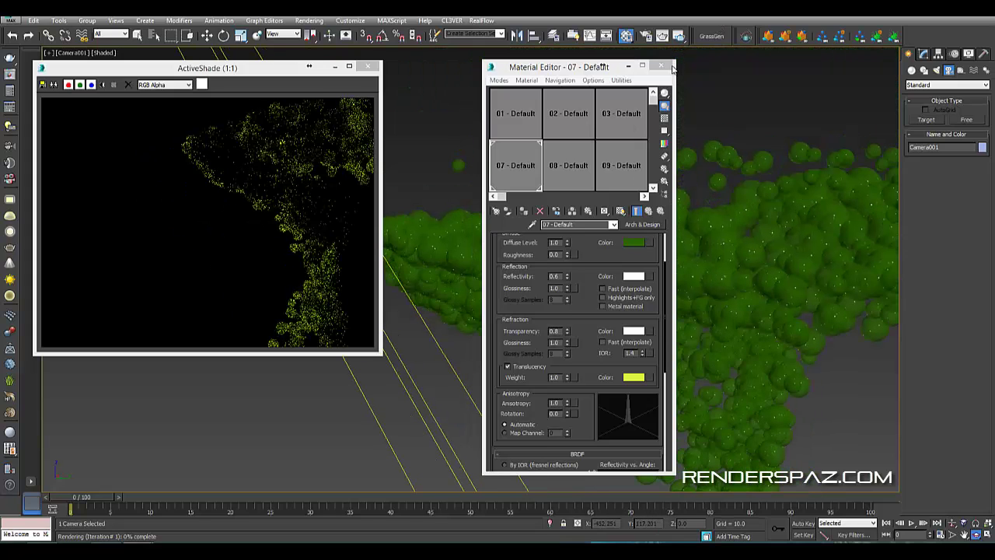
left_click_drag(811, 285, 758, 240)
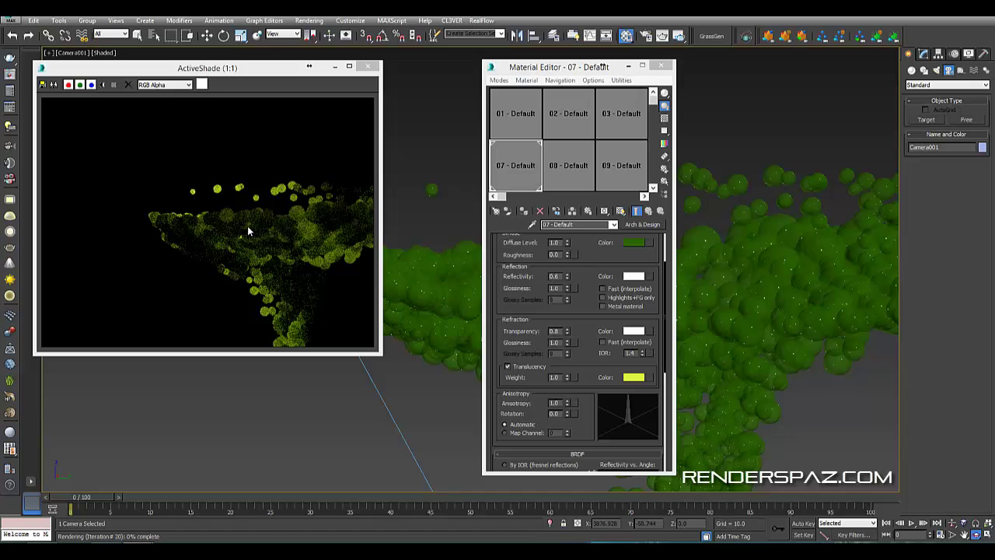
middle_click_drag(774, 313, 831, 295)
left_click_drag(832, 295, 802, 309)
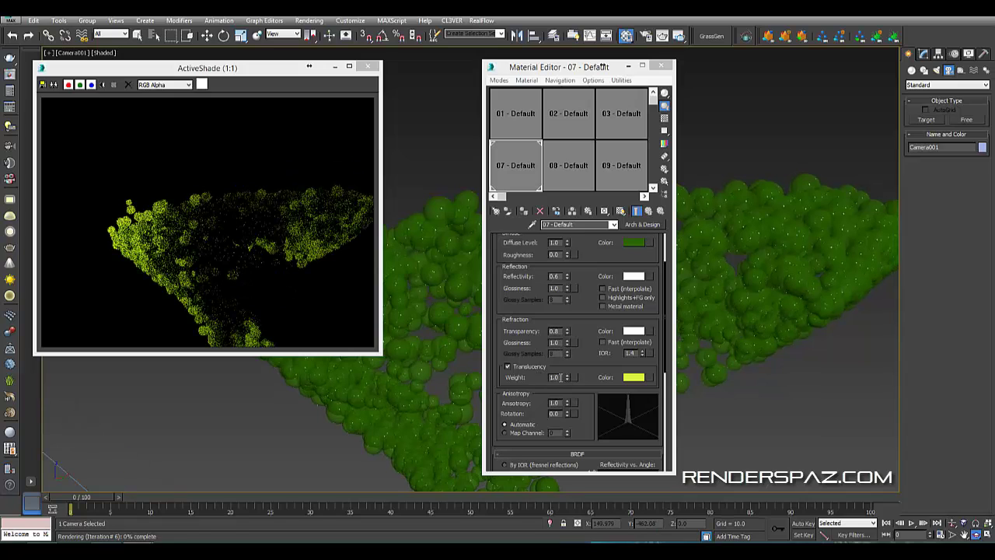
Reduce the Arch & Design material's translucency weight.
left_click_drag(559, 378, 536, 376)
key("BackSpace")
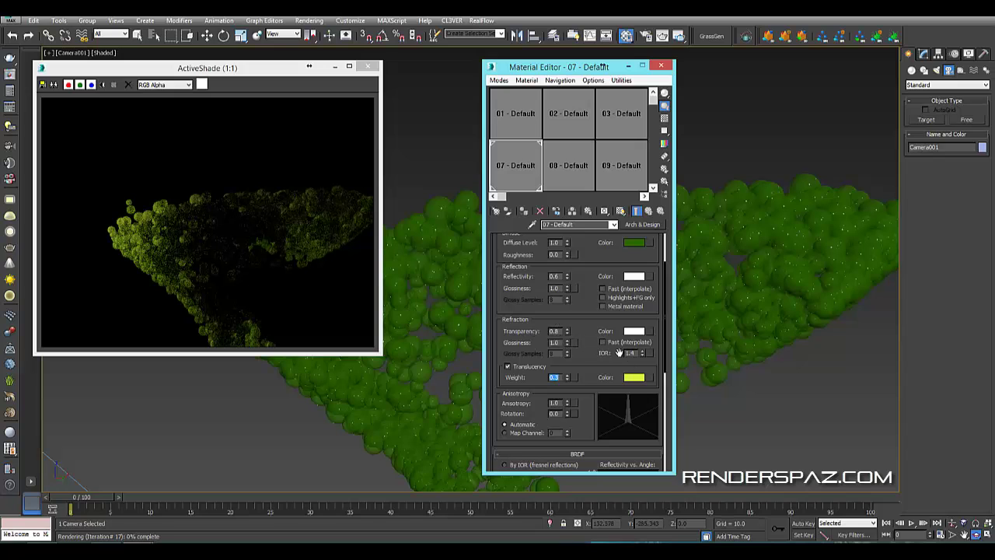
Orbit the camera around the sphere cluster and move it in close on the spheres.
middle_click_drag(767, 367, 742, 331)
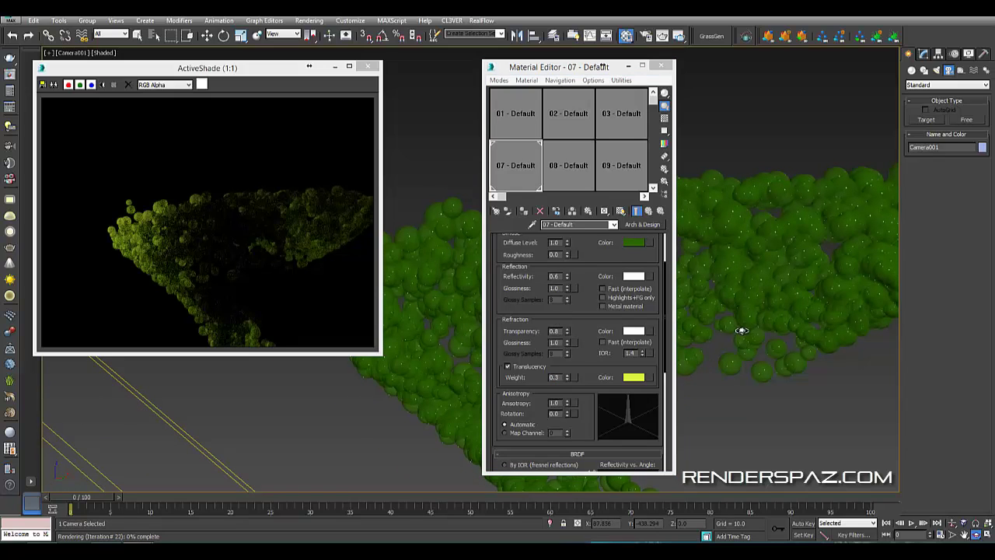
middle_click_drag(824, 325, 804, 412)
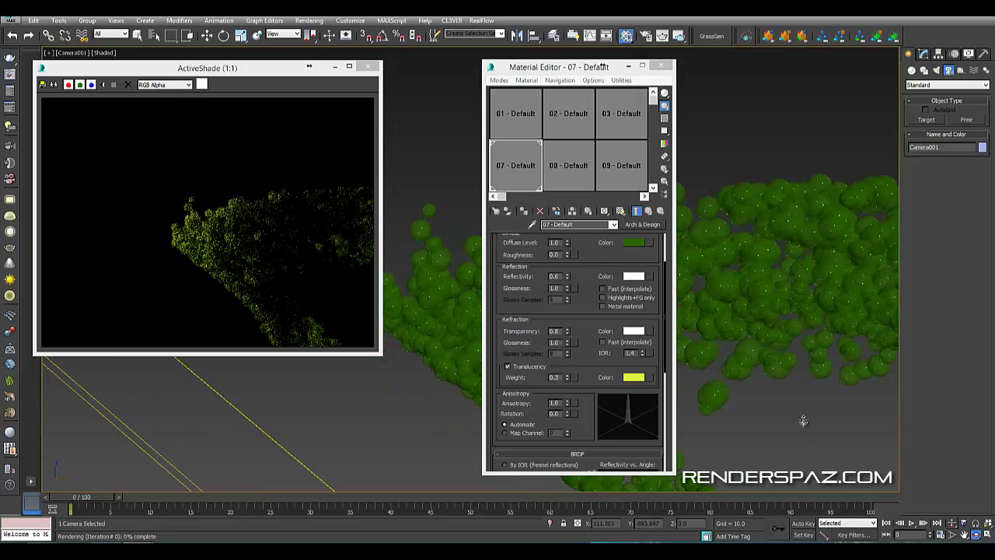
scroll(700, 303, "up", 5)
left_click_drag(702, 291, 701, 283)
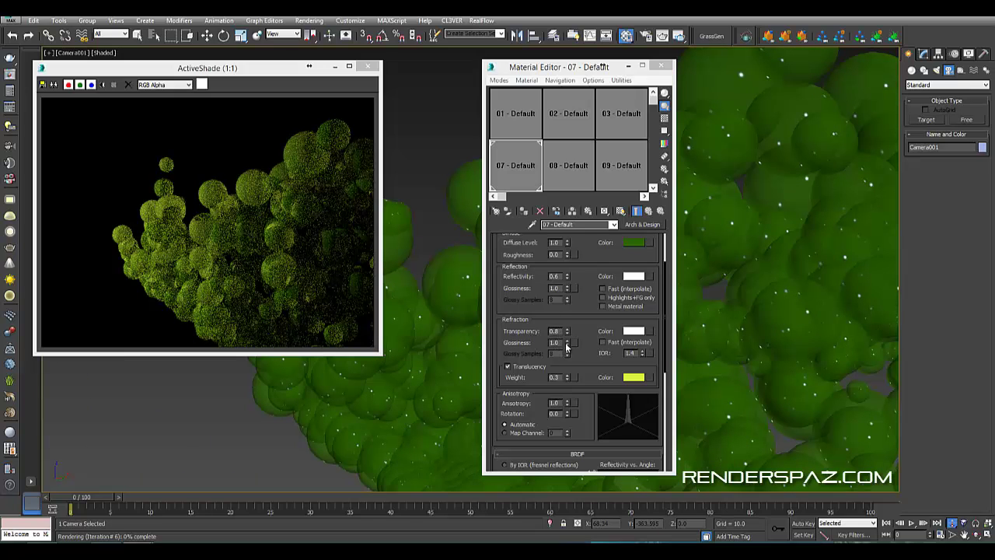
Lower the material's refraction glossiness to 0.42 and inspect the blurred transparency in the ActiveShade preview.
left_click(566, 354)
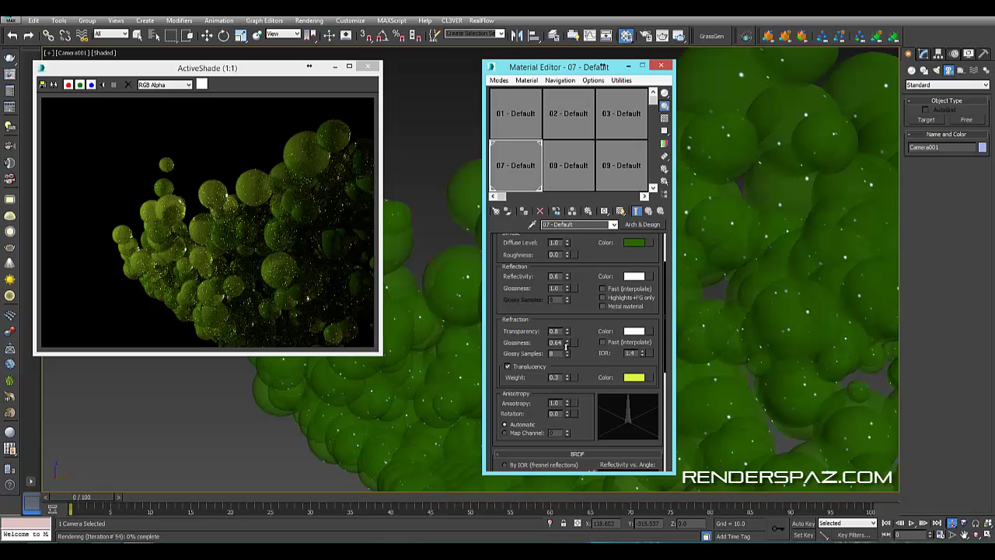
left_click_drag(566, 346, 567, 358)
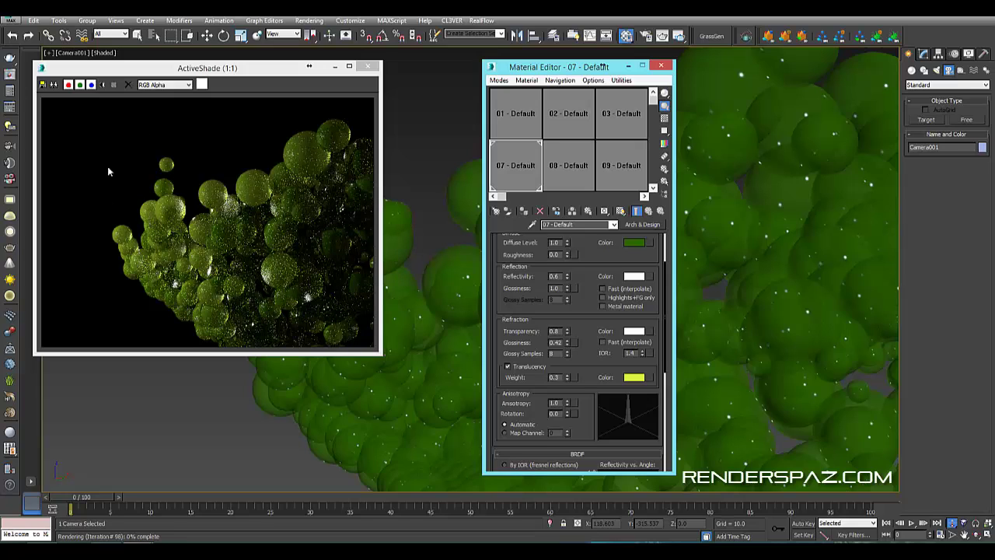
scroll(260, 272, "up", 1)
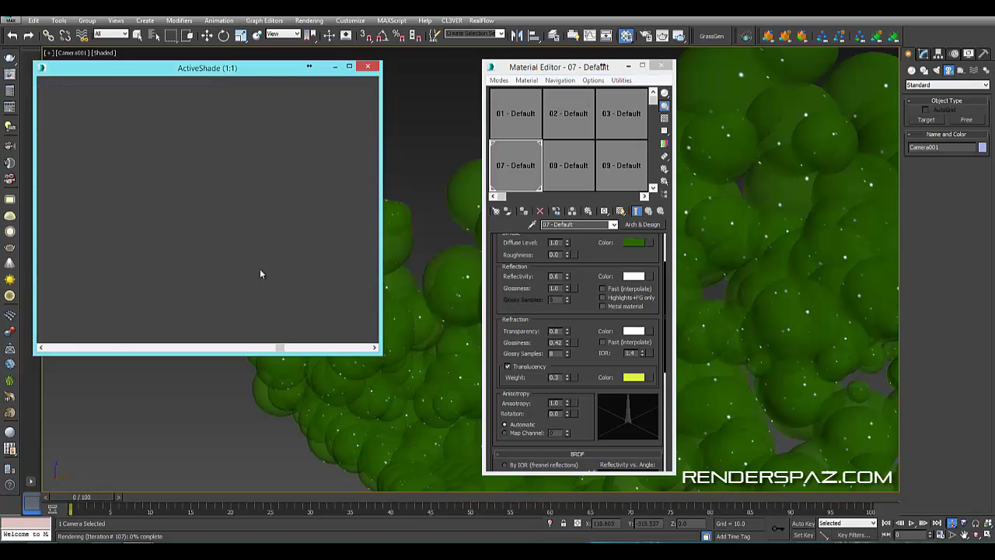
scroll(233, 253, "down", 1)
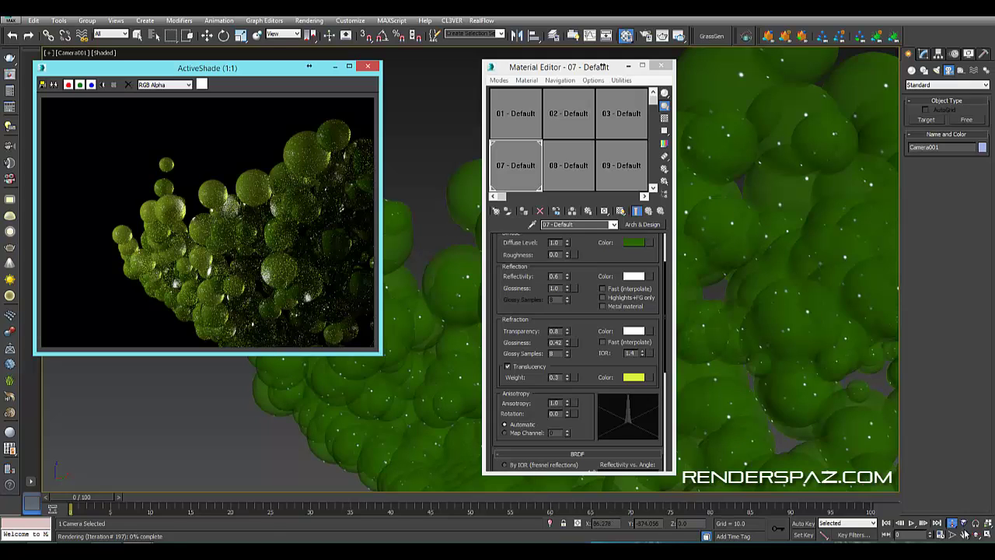
Set the material's translucency weight to 1.0 and its reflectivity to 1.0.
left_click(562, 377)
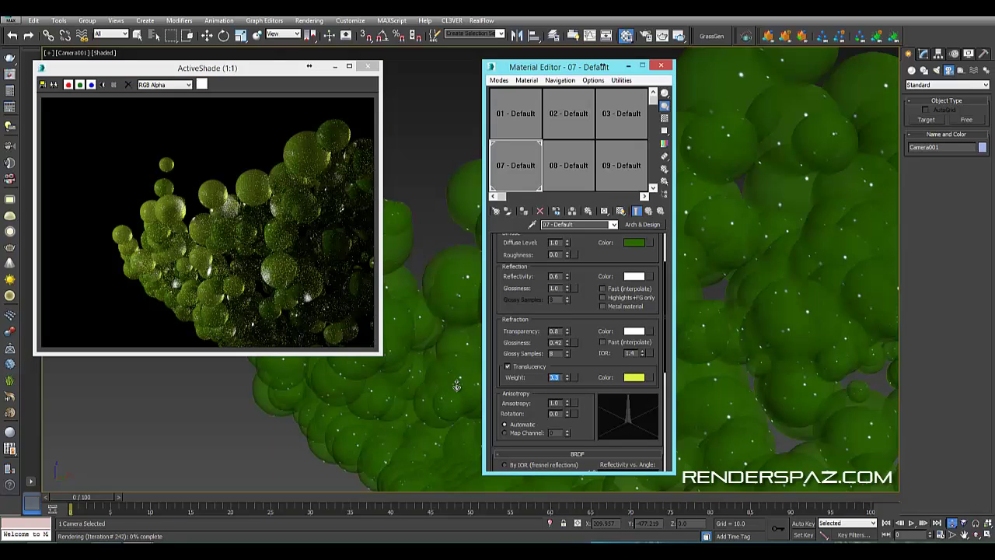
type("1")
key("Return")
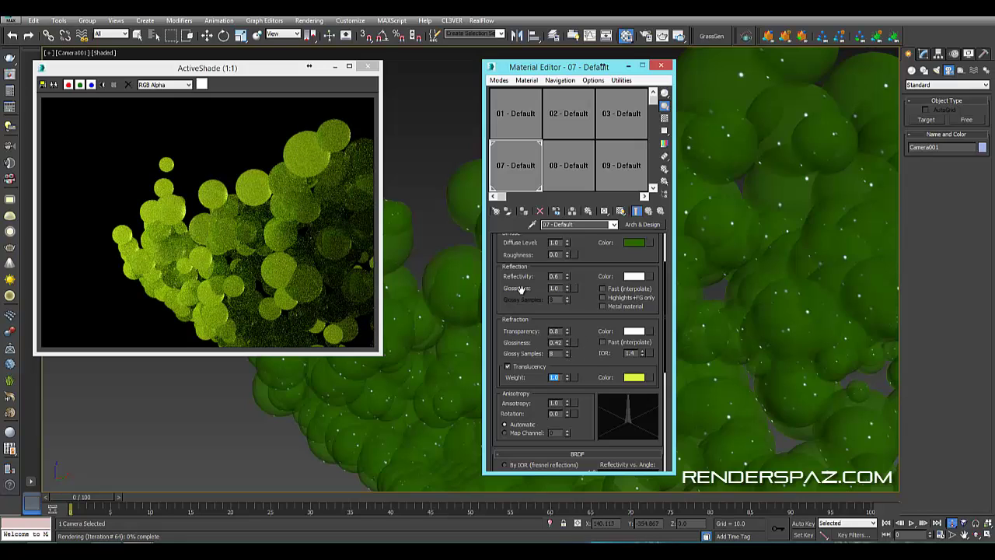
left_click(564, 292)
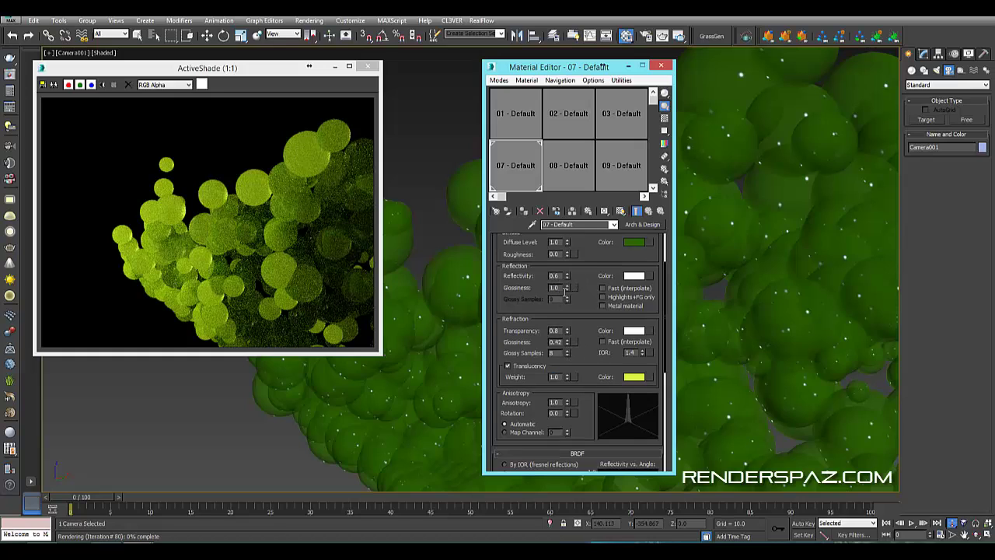
scroll(565, 291, "up", 1)
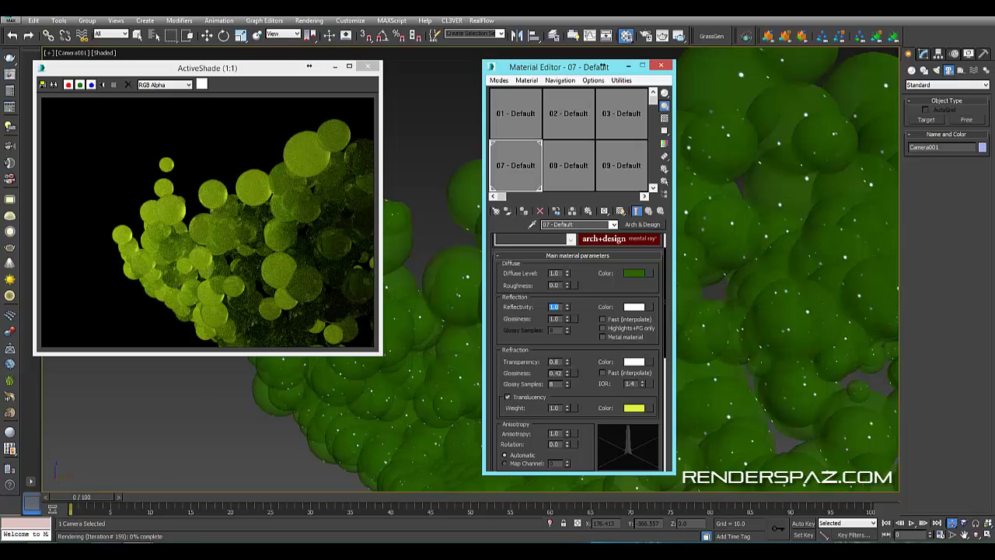
Close the sphere scene's Material Editor and switch to the raspberry scene AutoBackup03.max.
left_click(207, 539)
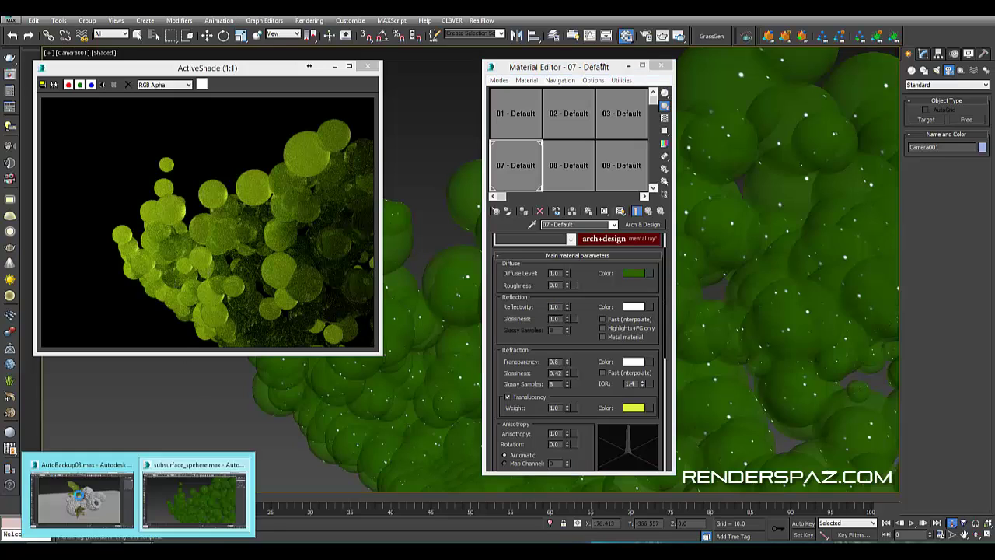
left_click(82, 491)
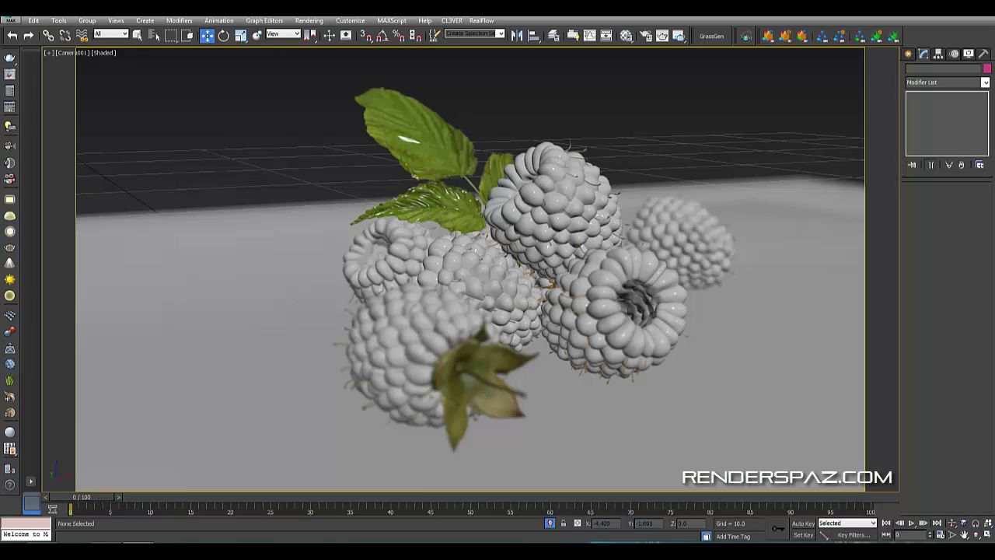
left_click(218, 506)
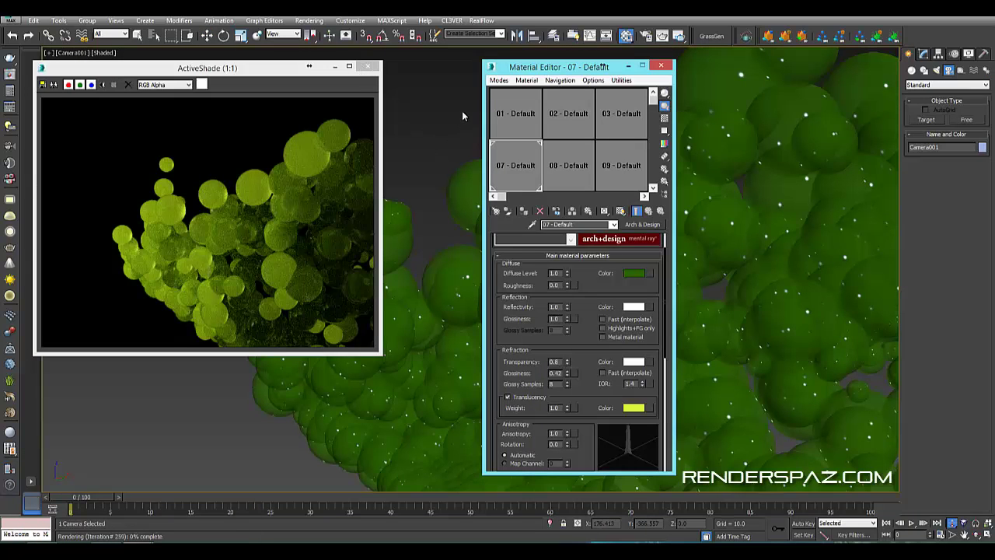
left_click(659, 67)
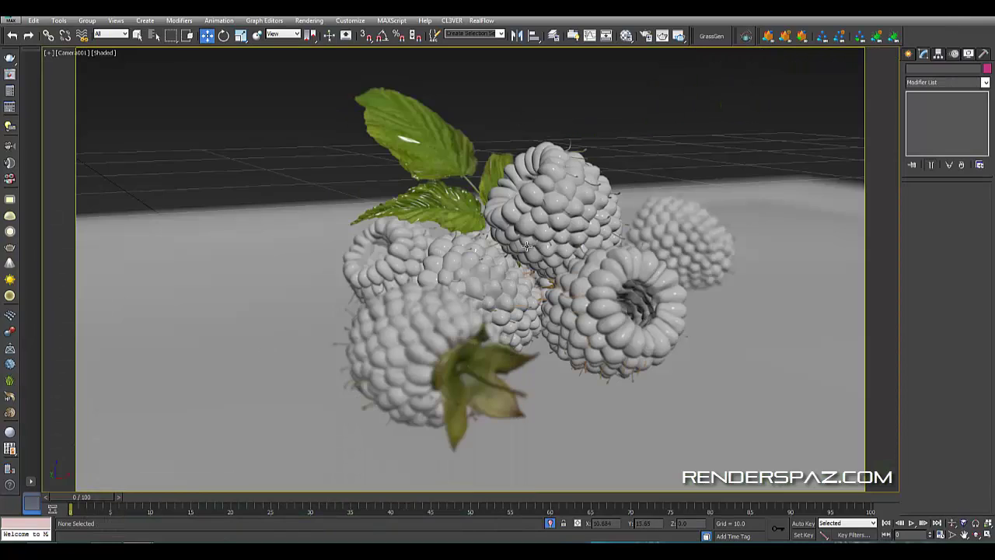
left_click(977, 536)
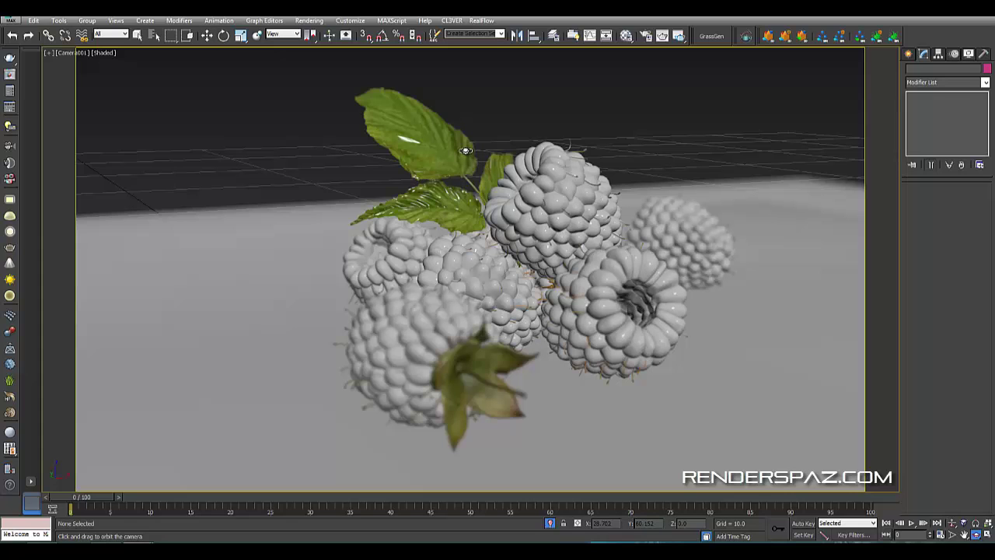
Start an ActiveShade preview of the raspberry scene, enlarge its window and view the render at 1:1 and 1:2.
left_click(310, 20)
left_click(315, 37)
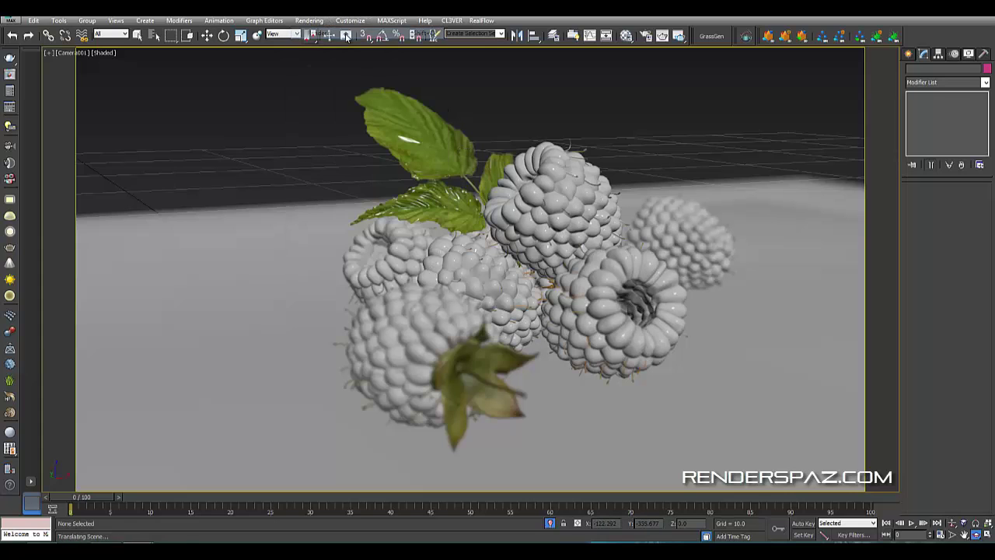
left_click_drag(381, 354, 451, 392)
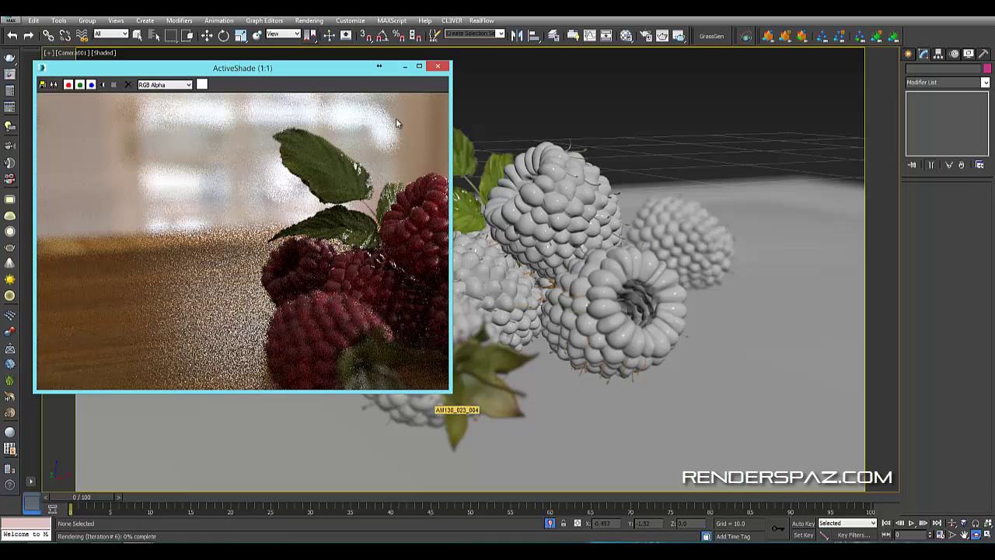
scroll(300, 187, "down", 1)
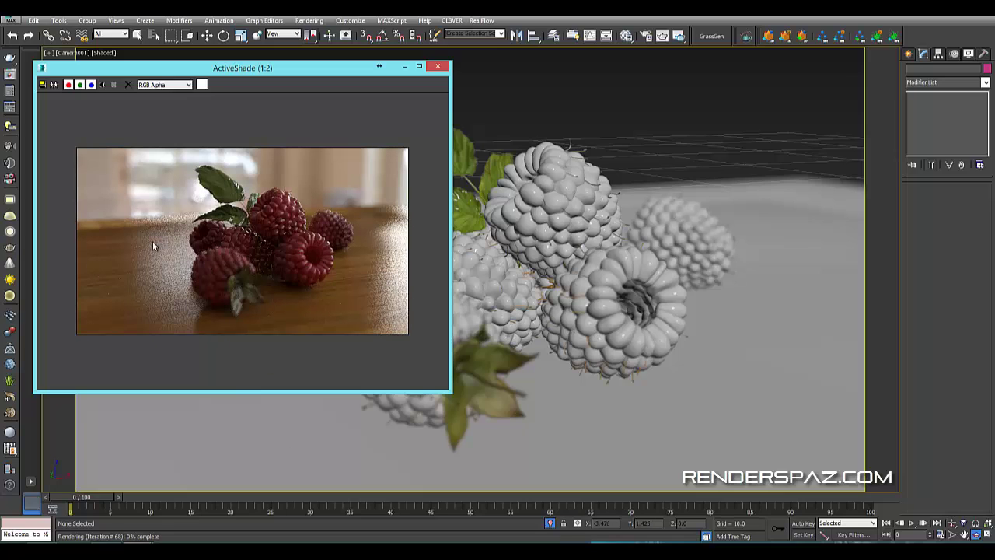
scroll(275, 224, "up", 1)
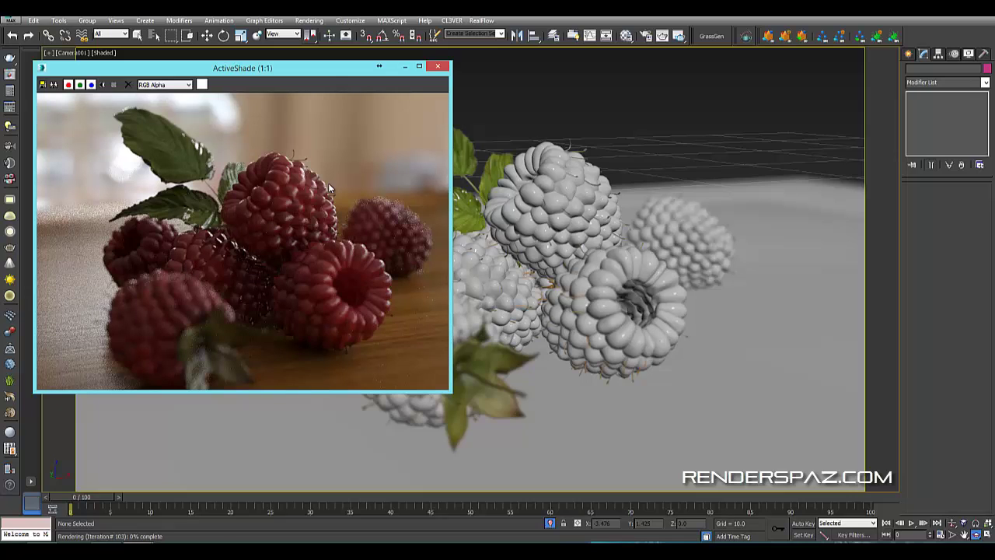
scroll(331, 203, "down", 1)
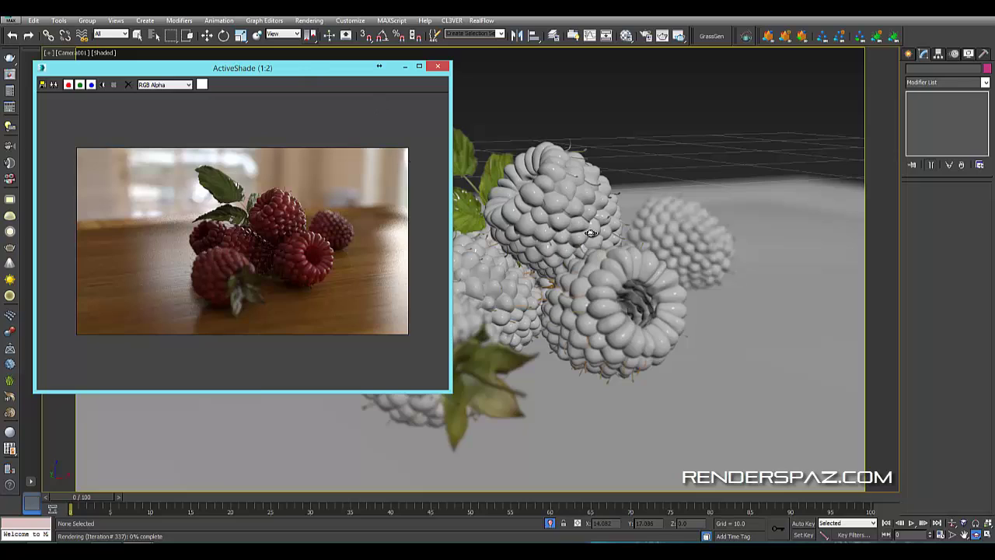
Open the Material Editor and arrange it beside the ActiveShade window.
key("w")
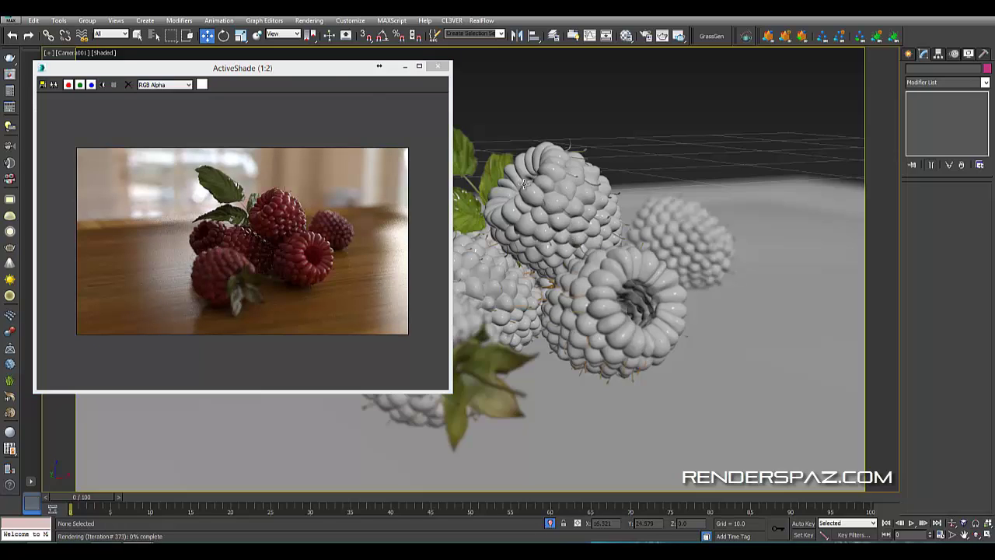
key("m")
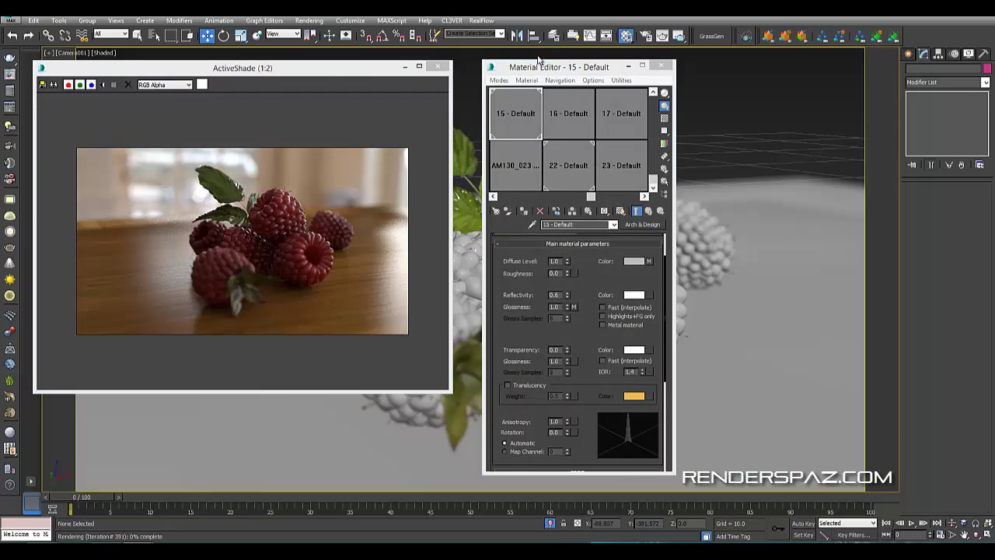
left_click_drag(618, 64, 621, 64)
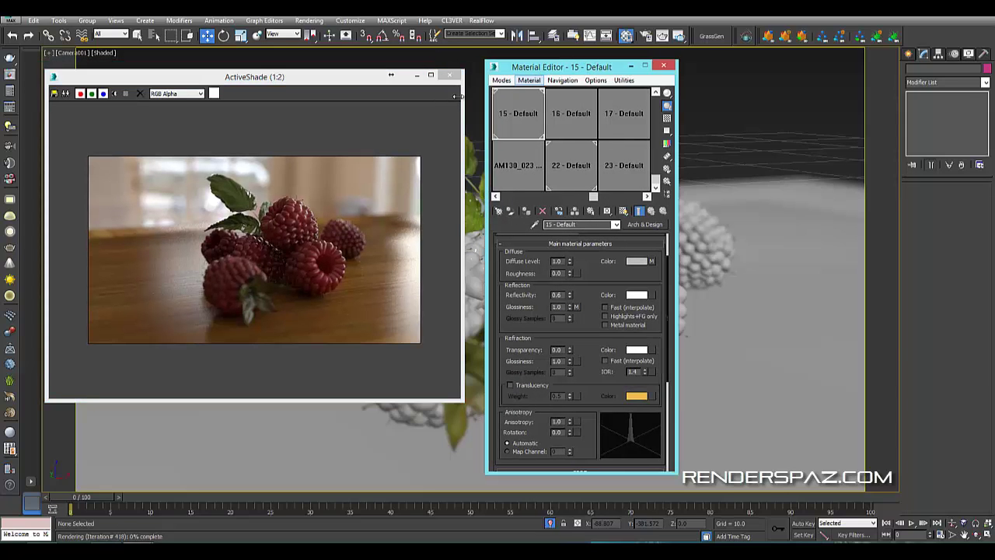
left_click(466, 184)
left_click(461, 187)
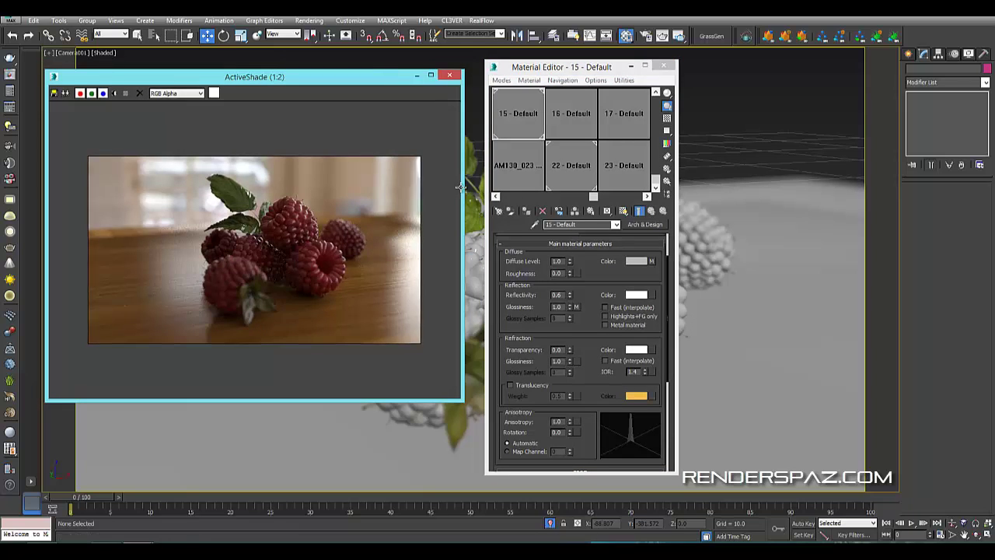
Close the ActiveShade preview and set the render output width to 800 pixels in the render setup.
left_click(449, 74)
left_click(309, 20)
left_click(322, 48)
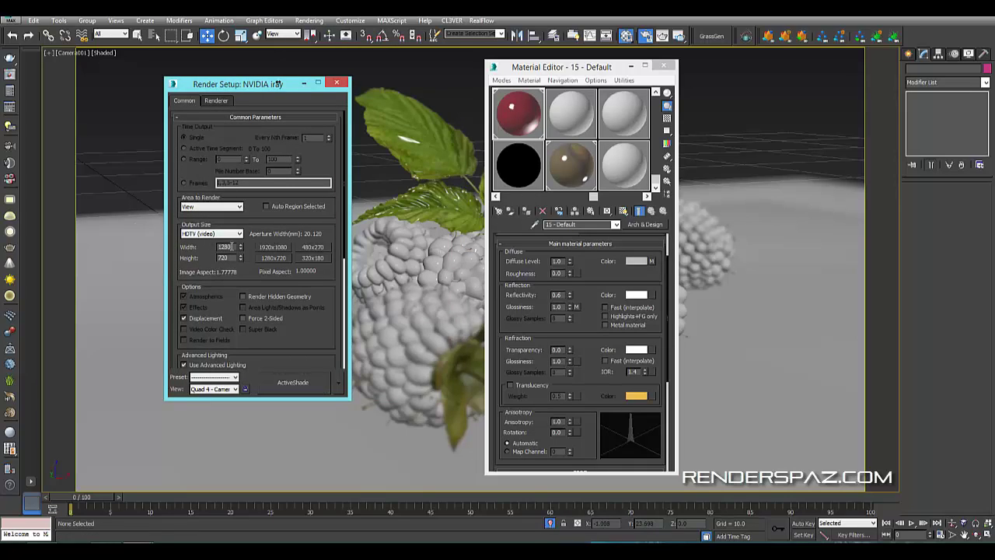
left_click_drag(230, 248, 1, 251)
key("BackSpace")
left_click(338, 82)
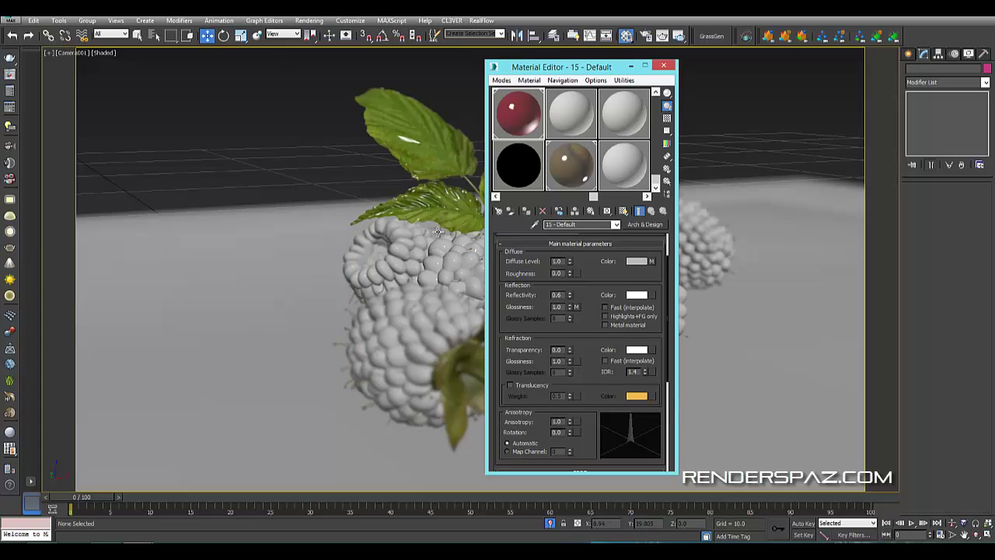
Select the middle raspberry and examine the diffuse bitmap and main parameters of the 15 - Default material.
left_click(438, 259)
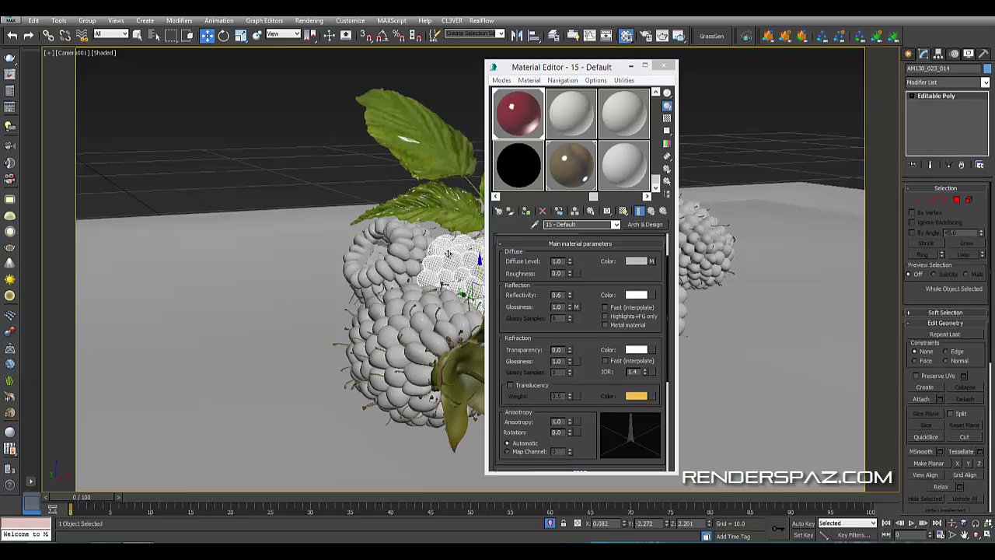
left_click(600, 262)
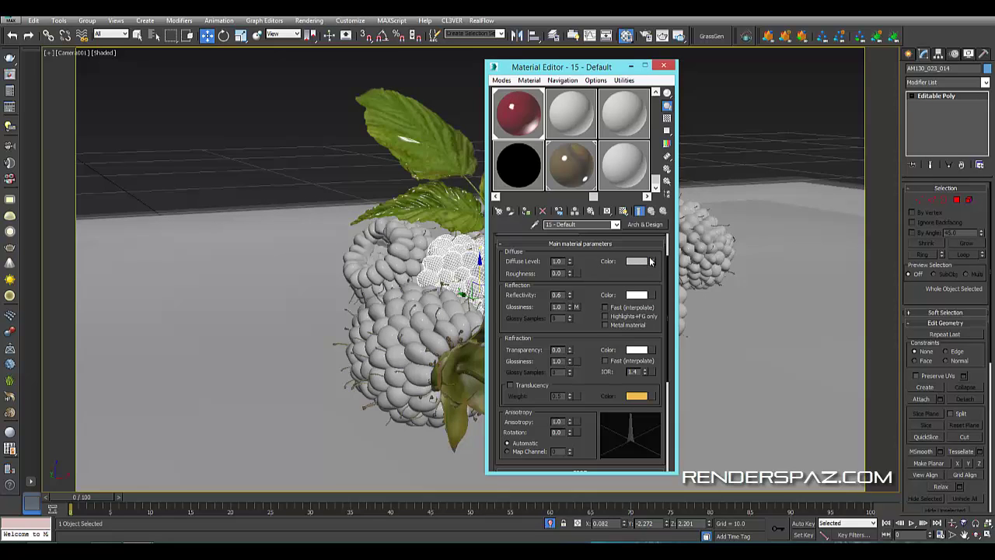
left_click(651, 262)
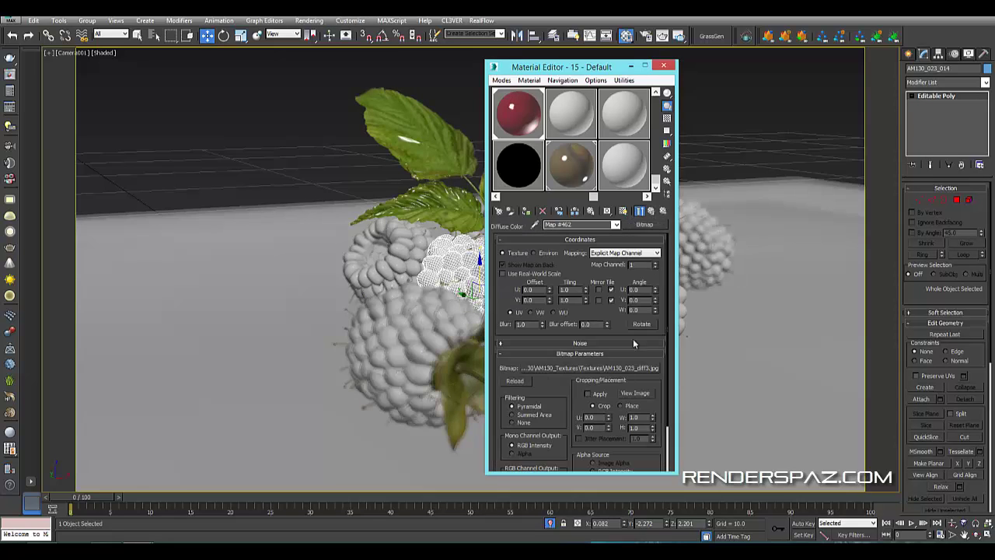
left_click(650, 211)
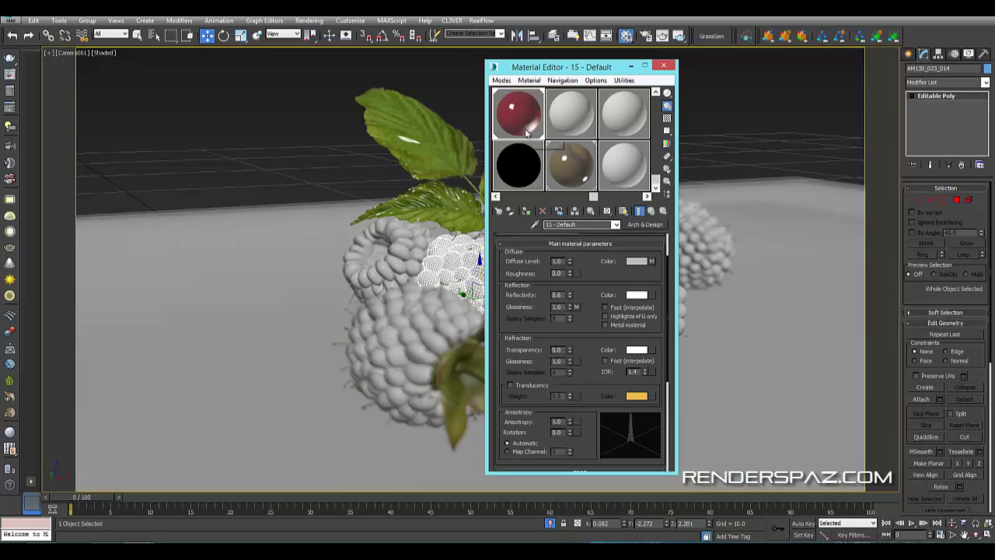
scroll(579, 311, "up", 2)
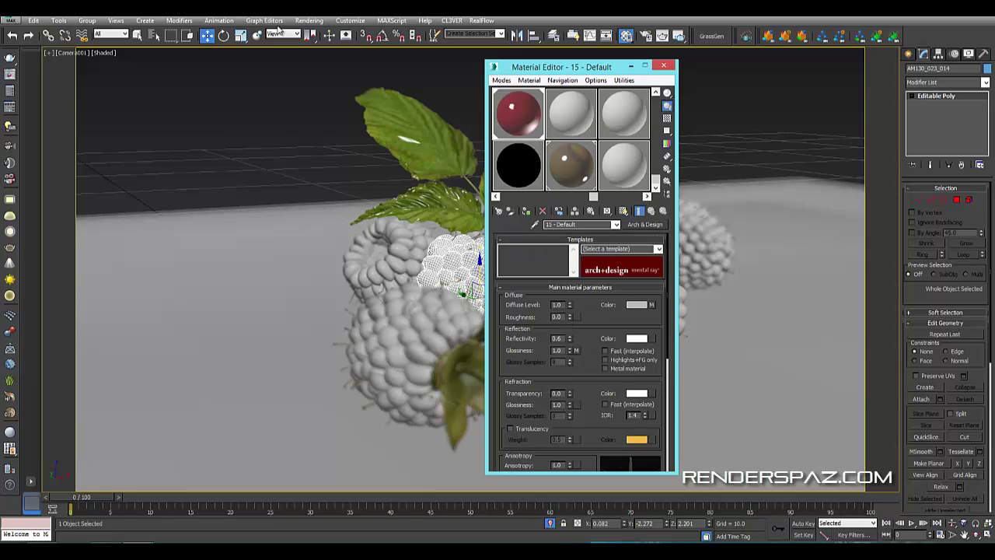
Restart the ActiveShade preview from the render setup and enlarge its window to fit the whole raspberry image.
left_click(309, 20)
left_click(318, 44)
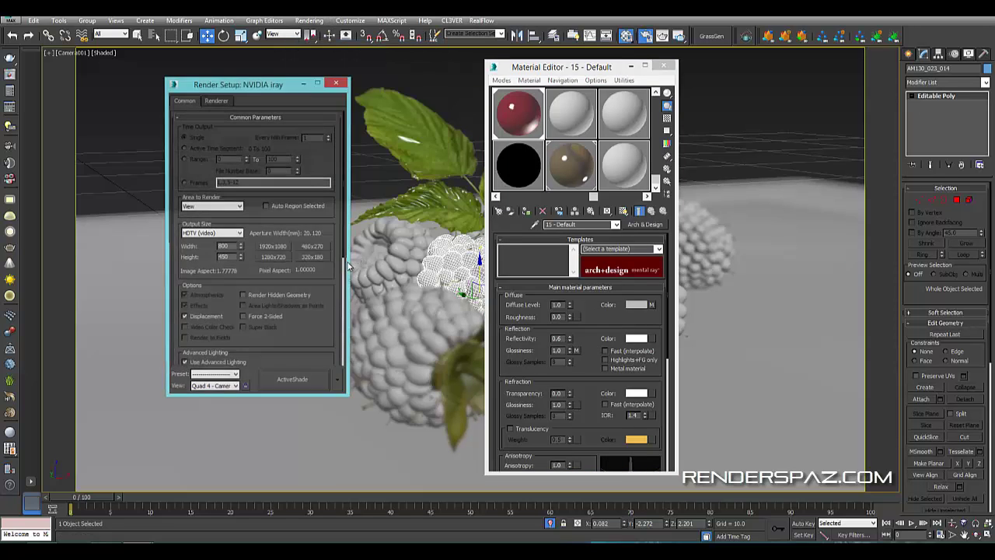
left_click(322, 383)
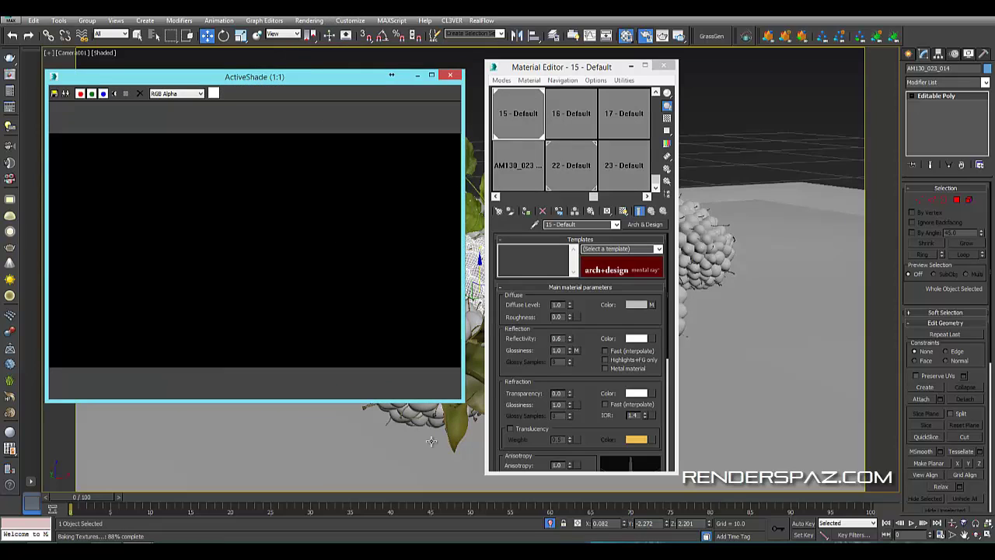
mouse_move(463, 401)
left_mouse_down()
mouse_move(534, 453)
mouse_move(495, 416)
mouse_move(475, 412)
left_mouse_up()
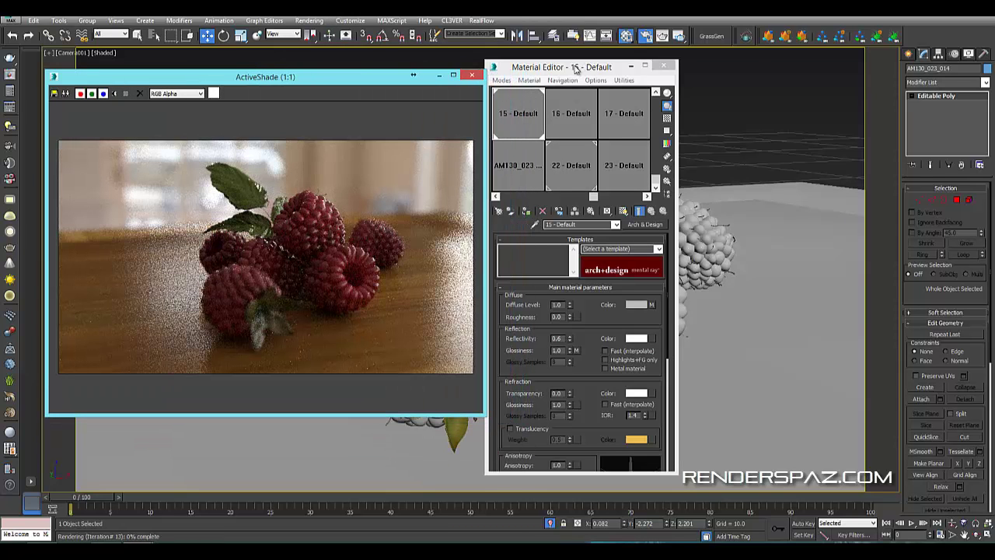
Enable translucency in the raspberry material's refraction settings and enlarge the ActiveShade window beside the Material Editor.
left_click_drag(575, 68, 752, 50)
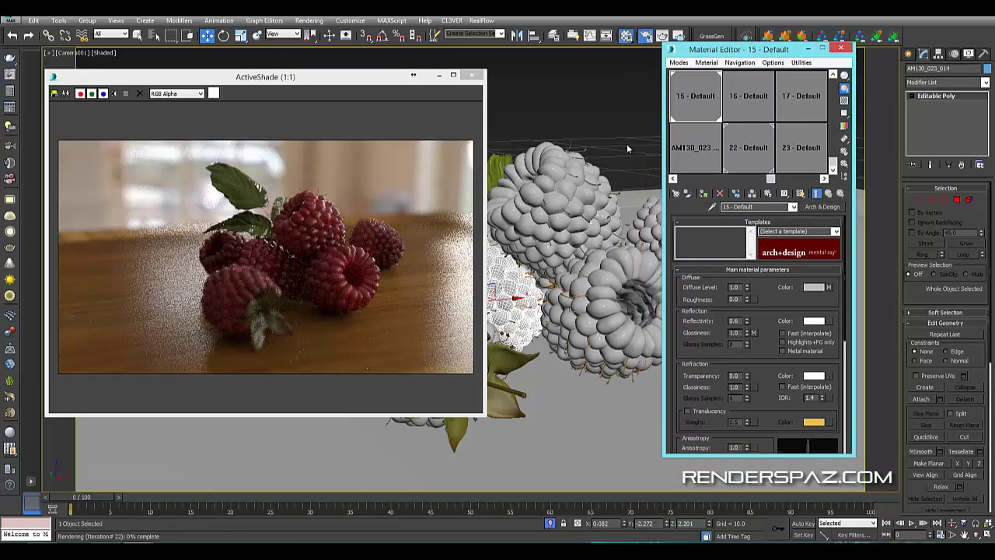
left_click(335, 275)
scroll(334, 275, "up", 1)
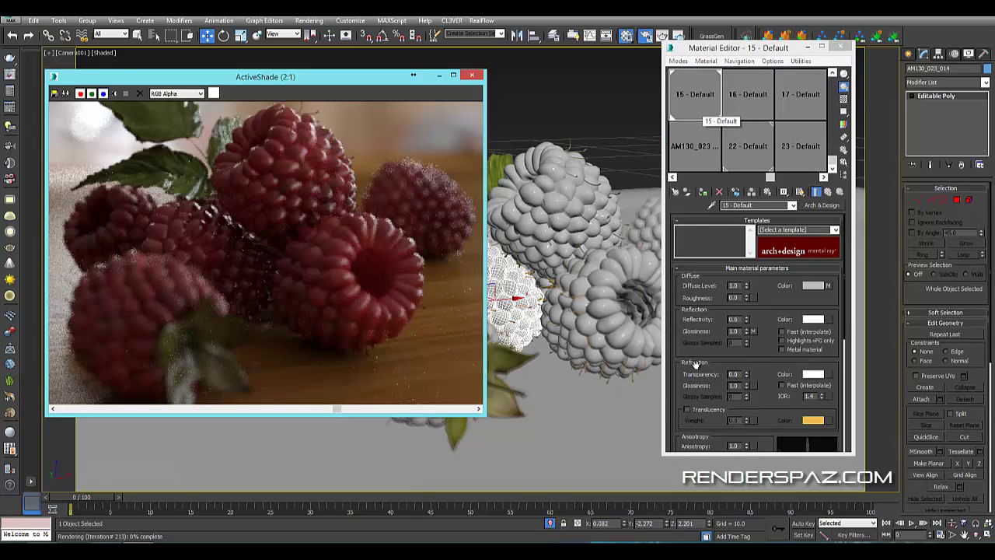
left_click_drag(694, 374, 691, 349)
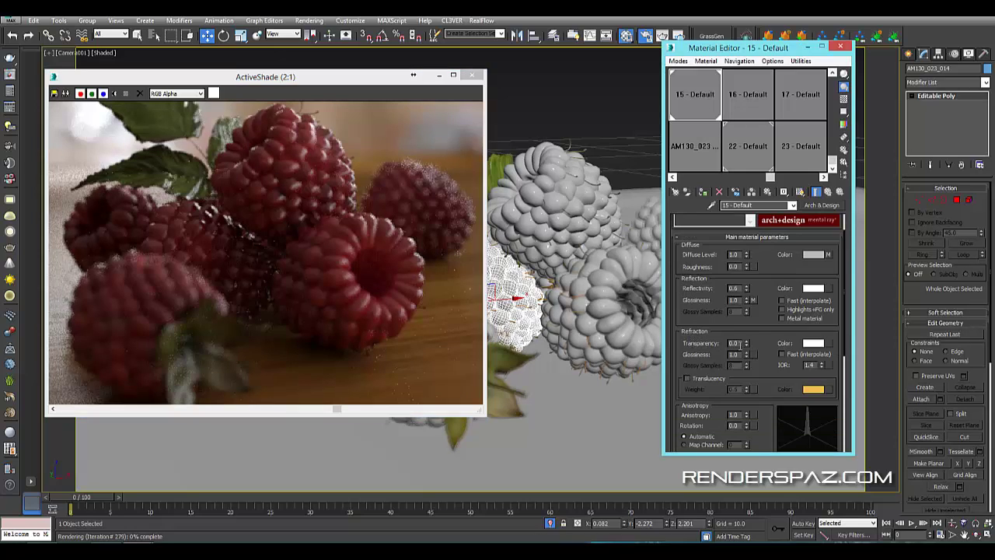
left_click(686, 378)
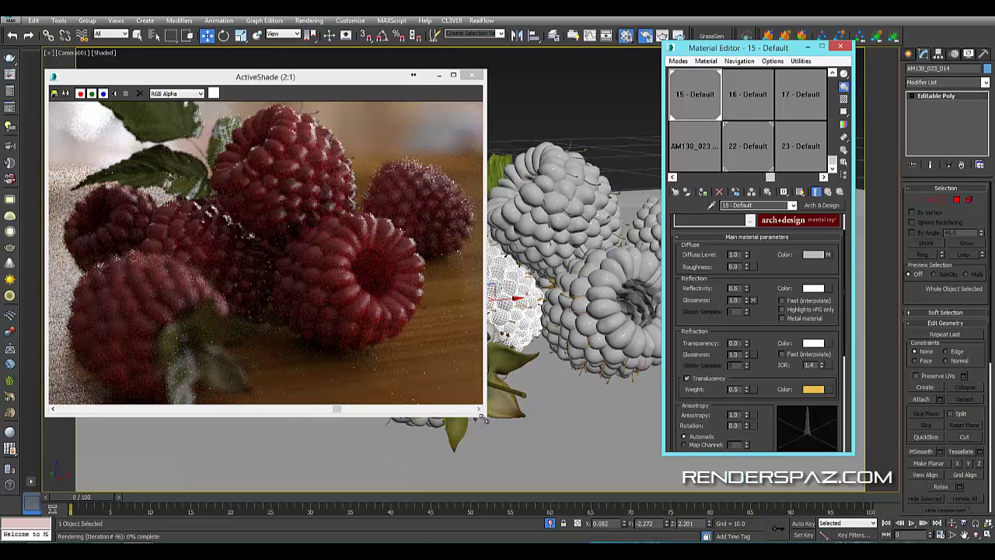
left_click_drag(529, 465, 531, 463)
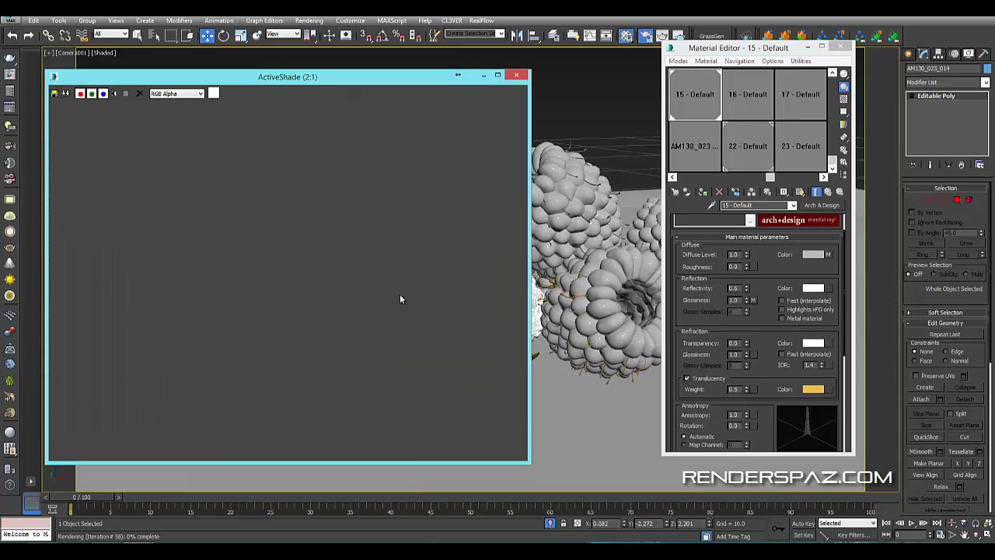
scroll(400, 298, "up", 1)
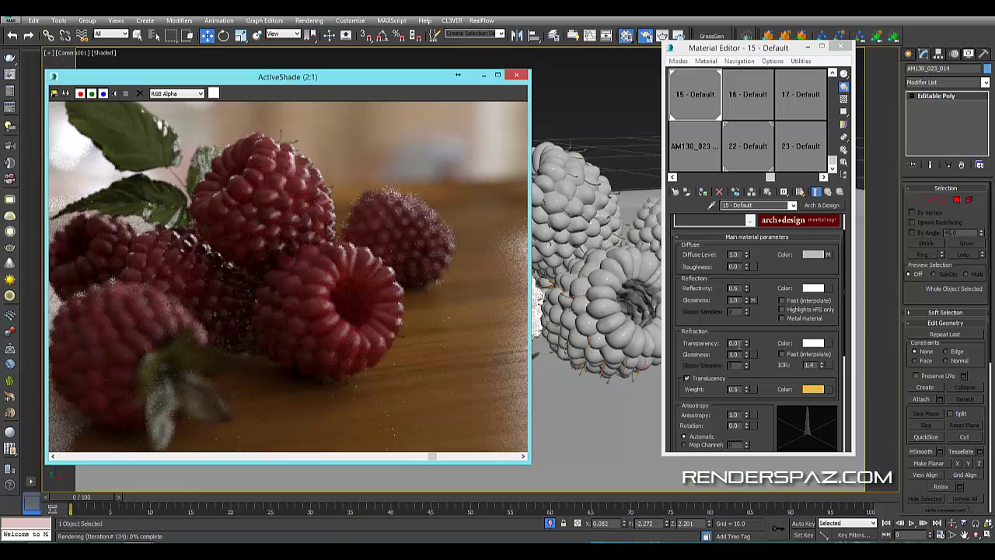
Set the raspberry material's refraction transparency to 0.5 and inspect the front and upper berries up close in the ActiveShade preview.
left_click(736, 343)
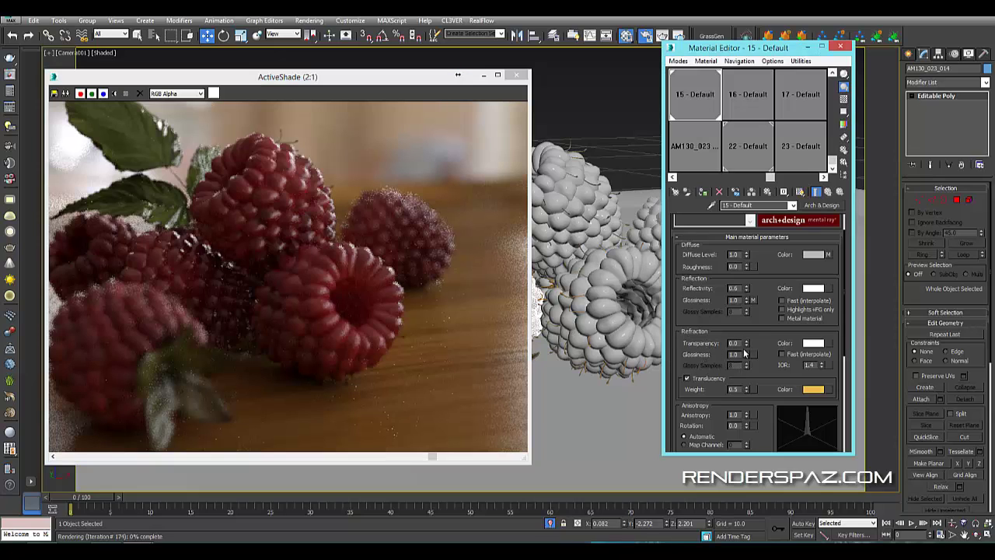
left_click_drag(686, 339, 676, 336)
type("0.5")
key("Return")
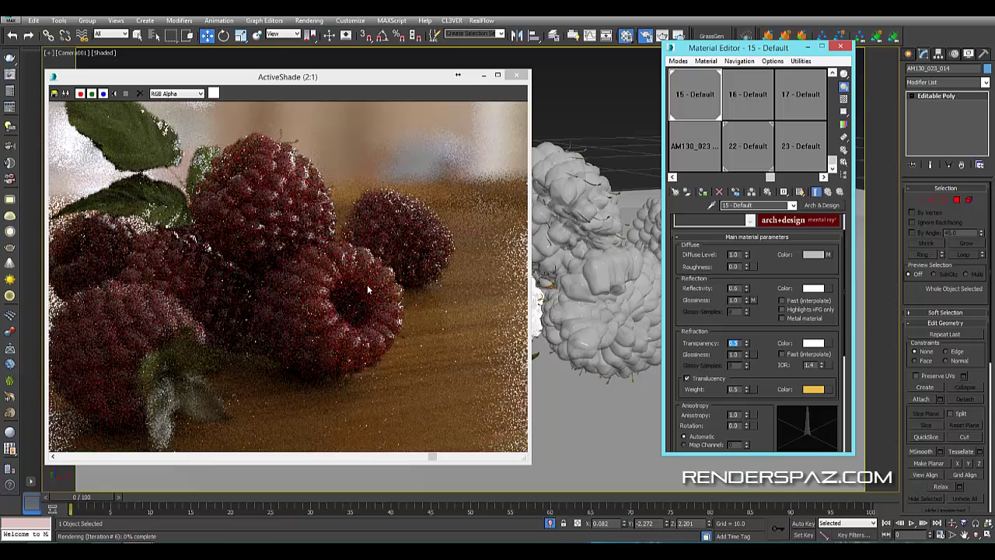
left_click(410, 283)
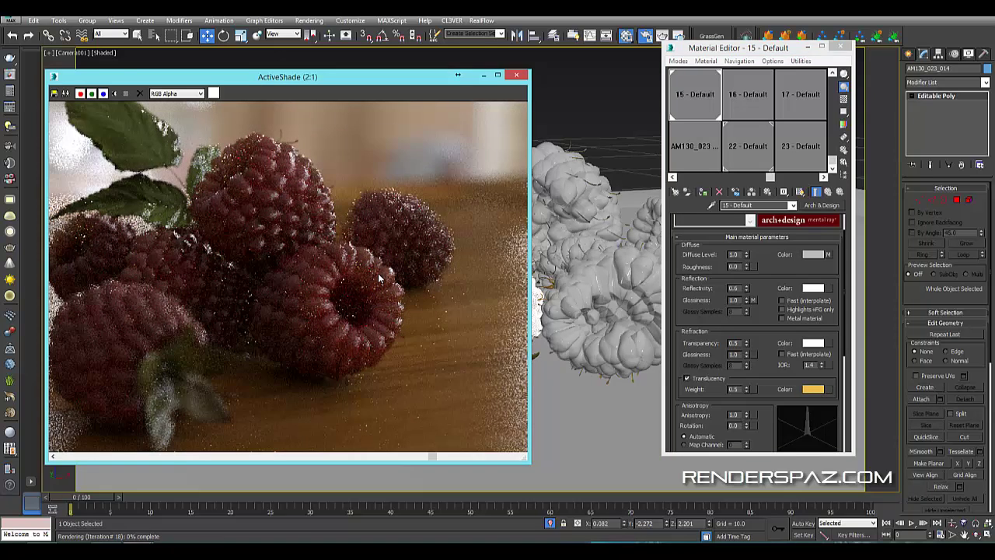
scroll(381, 280, "up", 1)
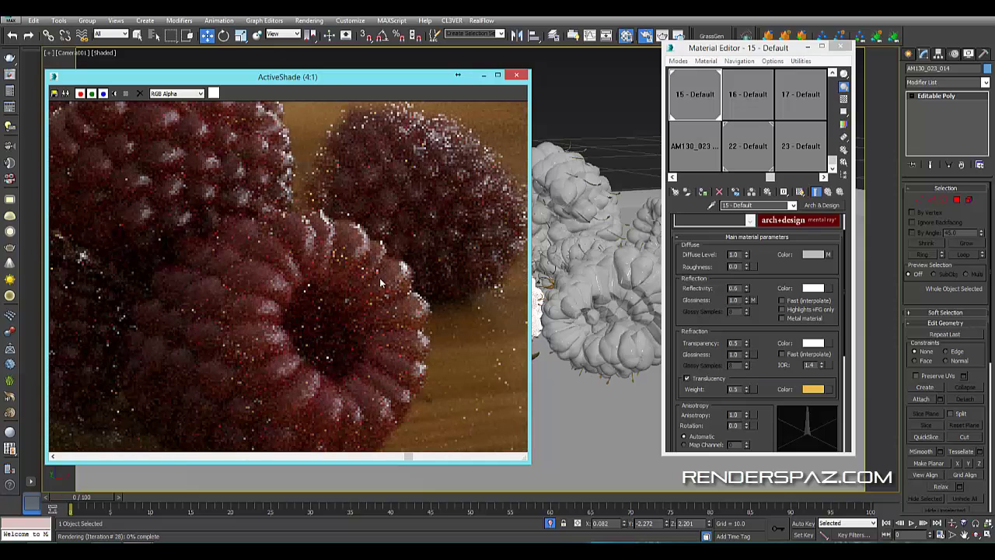
scroll(349, 305, "down", 1)
scroll(240, 202, "up", 1)
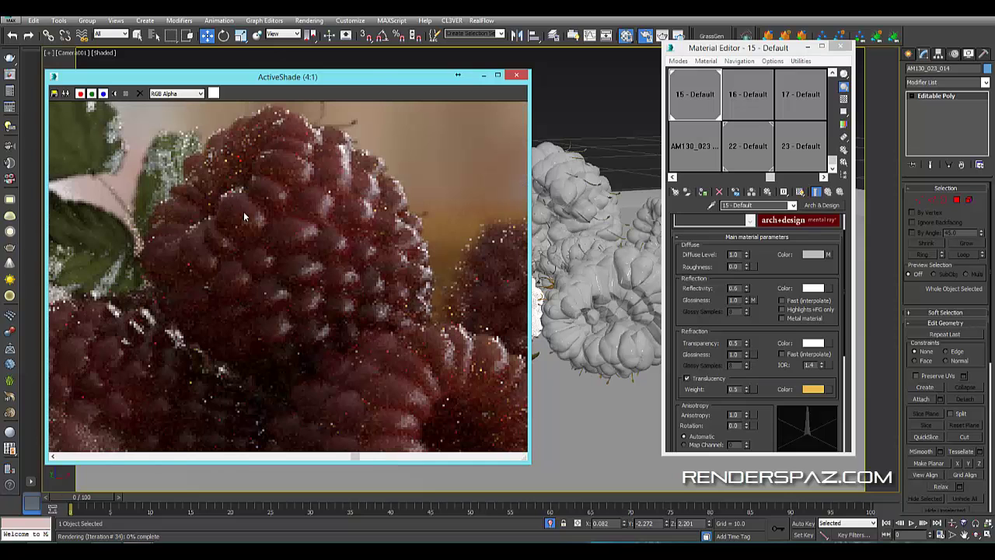
scroll(260, 248, "down", 1)
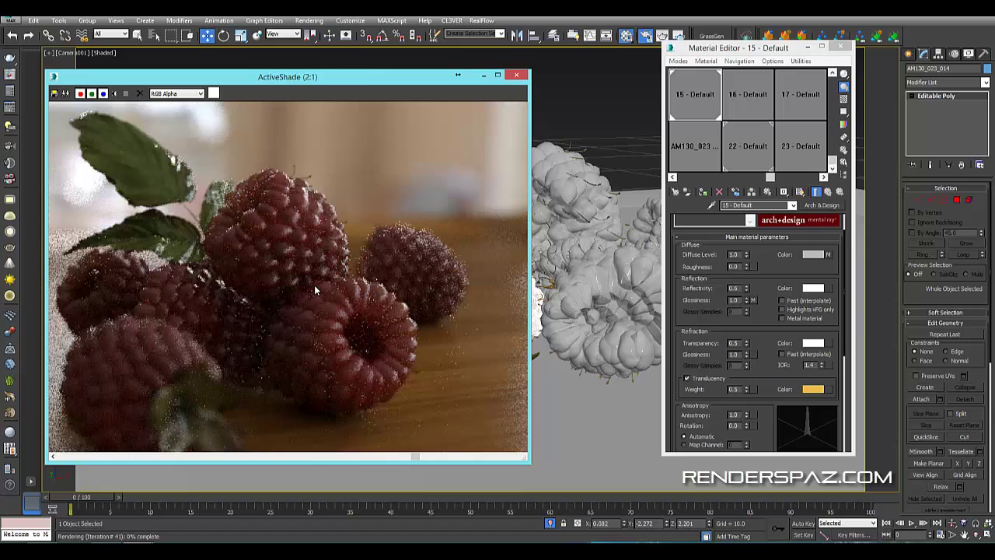
Change the material's translucency color to a light pinkish red with red 0.945, green 0.286 and blue 0.286.
left_click(808, 392)
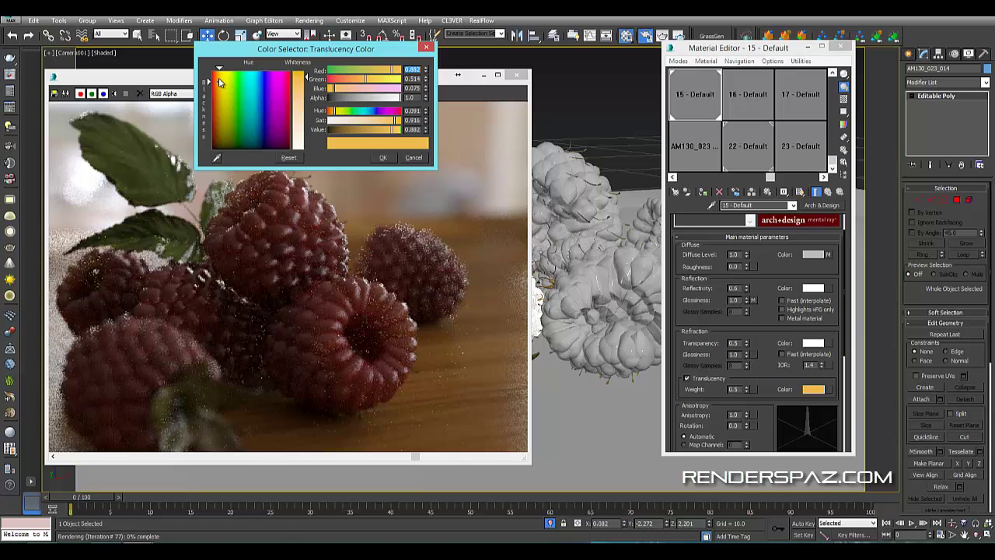
left_click(218, 73)
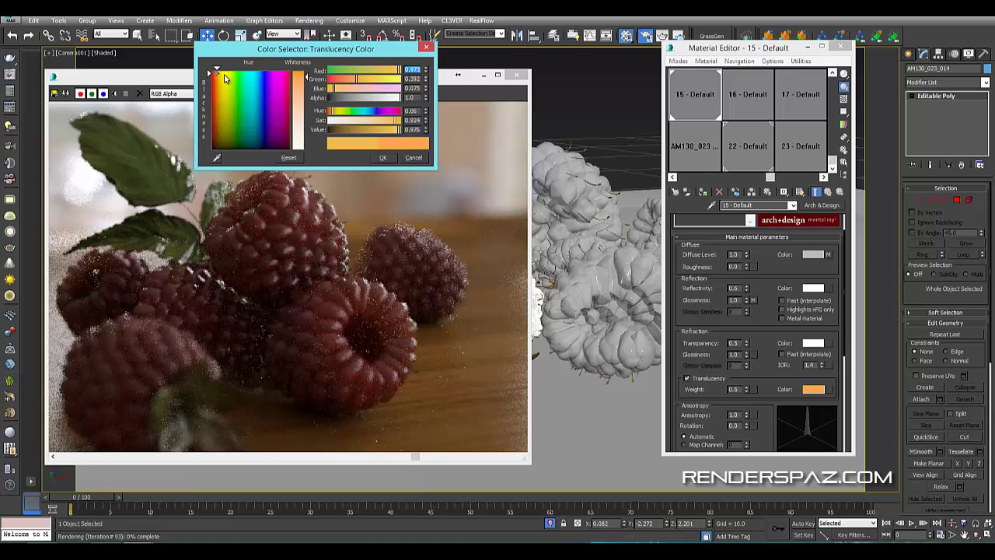
mouse_move(224, 76)
left_mouse_down()
mouse_move(249, 69)
mouse_move(212, 80)
left_mouse_up()
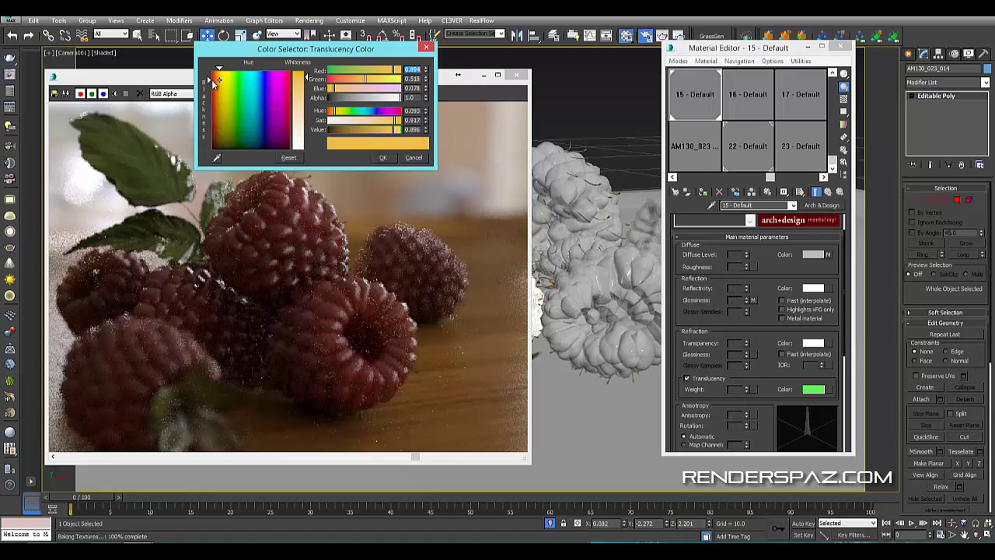
left_click_drag(299, 81, 300, 93)
left_click_drag(212, 77, 210, 76)
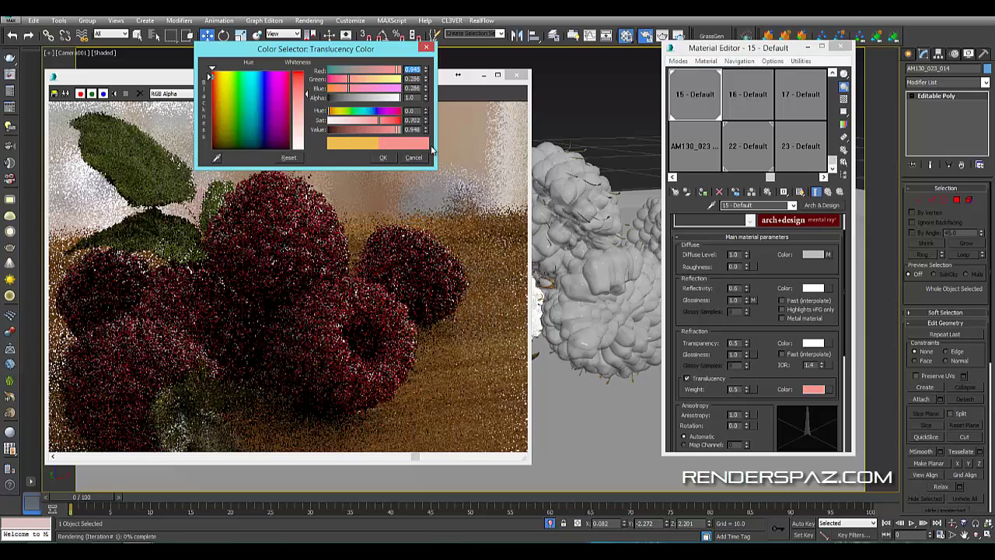
left_click(384, 157)
Set the translucency weight of the raspberry material to 1.0.
double_click(734, 389)
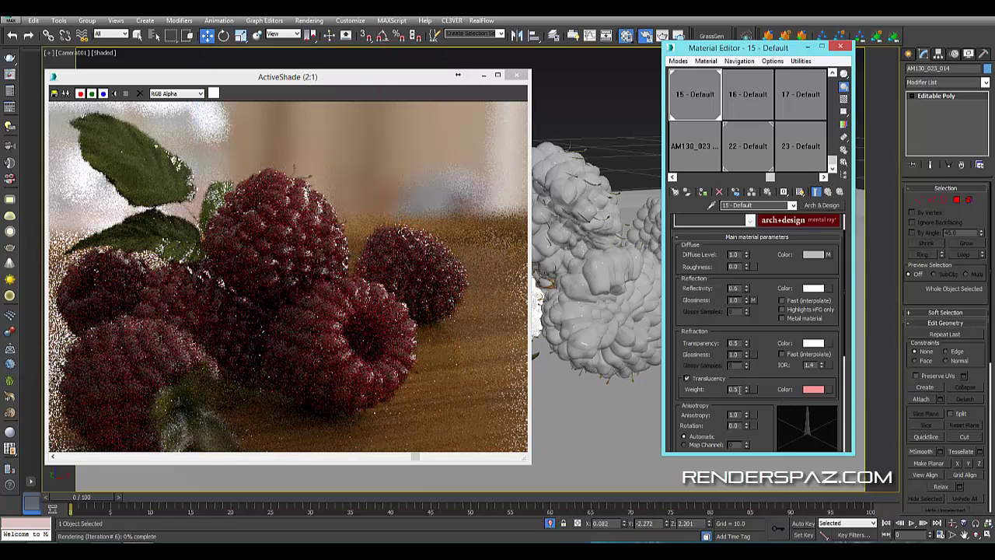
type("1")
key("Return")
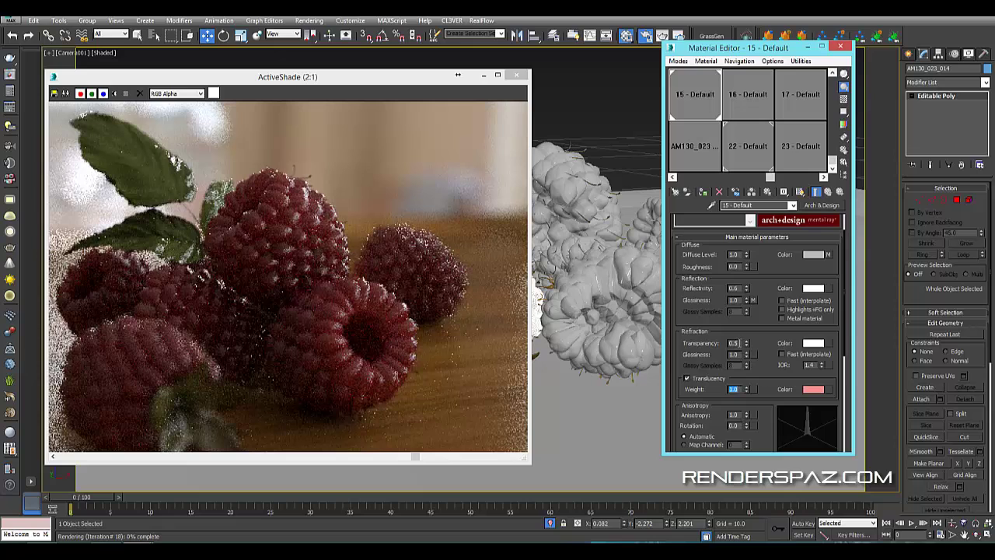
Set the raspberry material's refraction transparency to 0.7.
double_click(733, 342)
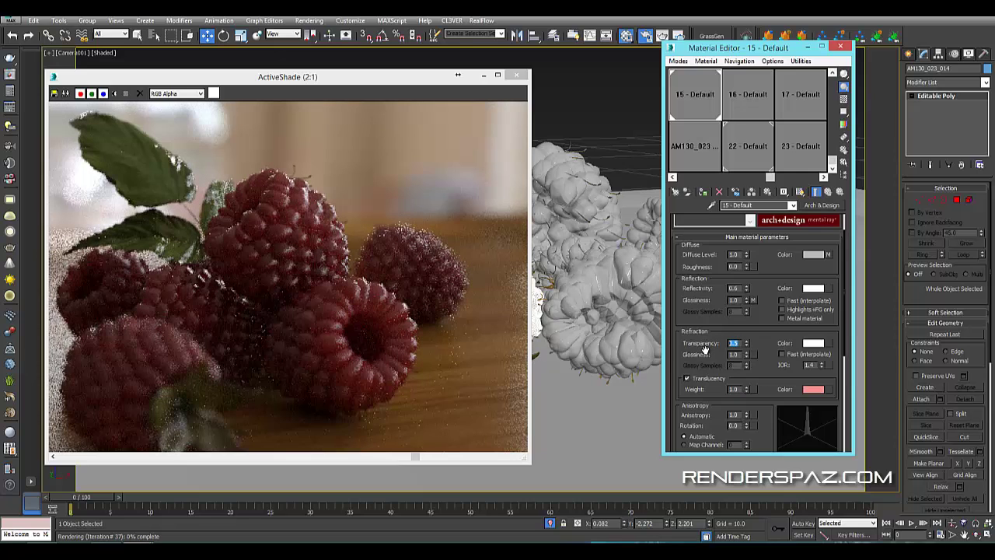
type("0.7")
key("Return")
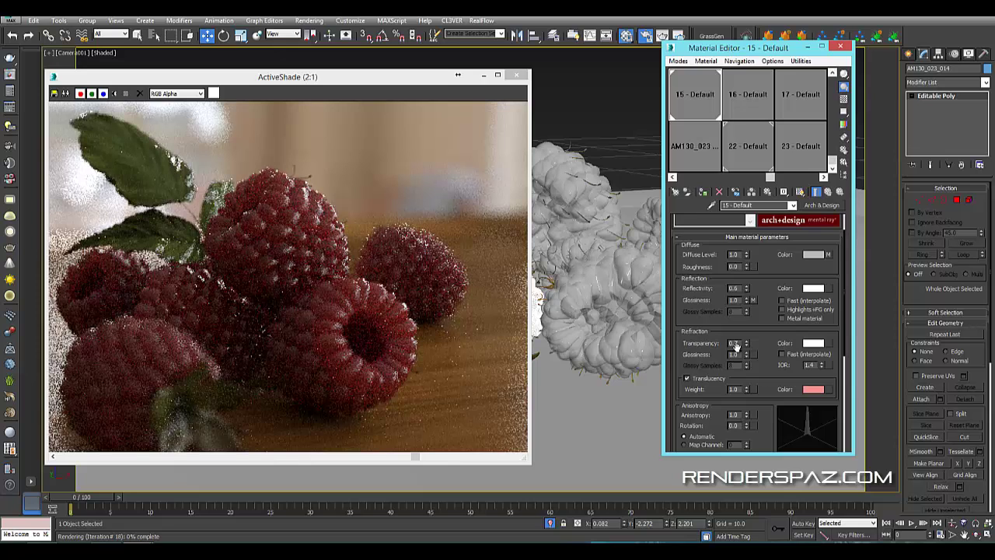
Set the refraction transparency to 1.0 and check the raspberries in the ActiveShade preview, both close up and as a whole.
double_click(737, 347)
type("1")
key("Return")
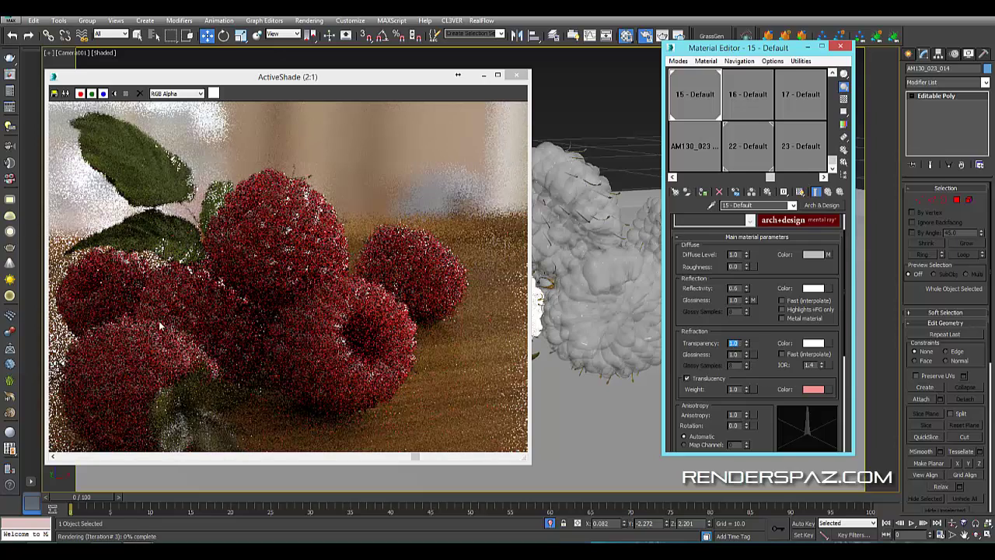
left_click(284, 292)
scroll(285, 292, "down", 1)
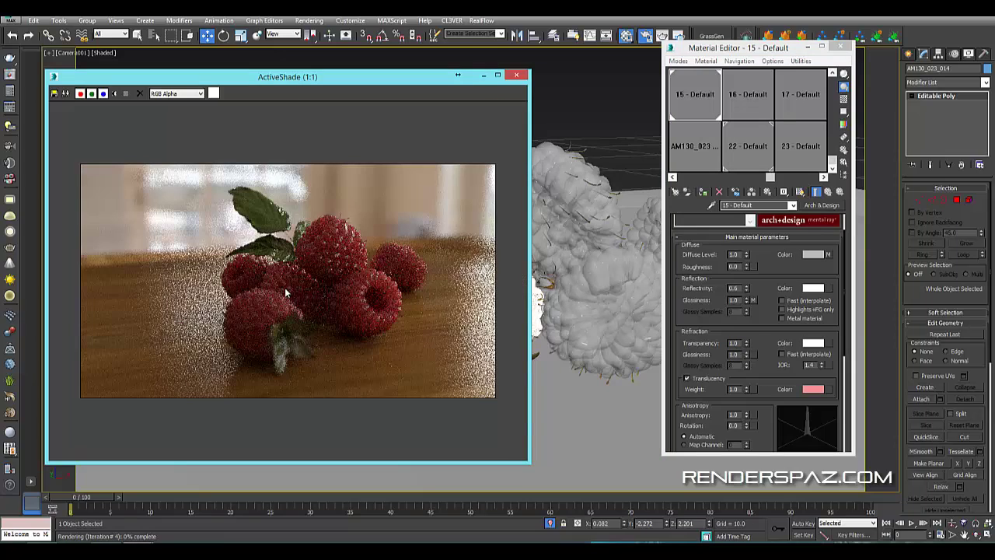
scroll(350, 269, "up", 1)
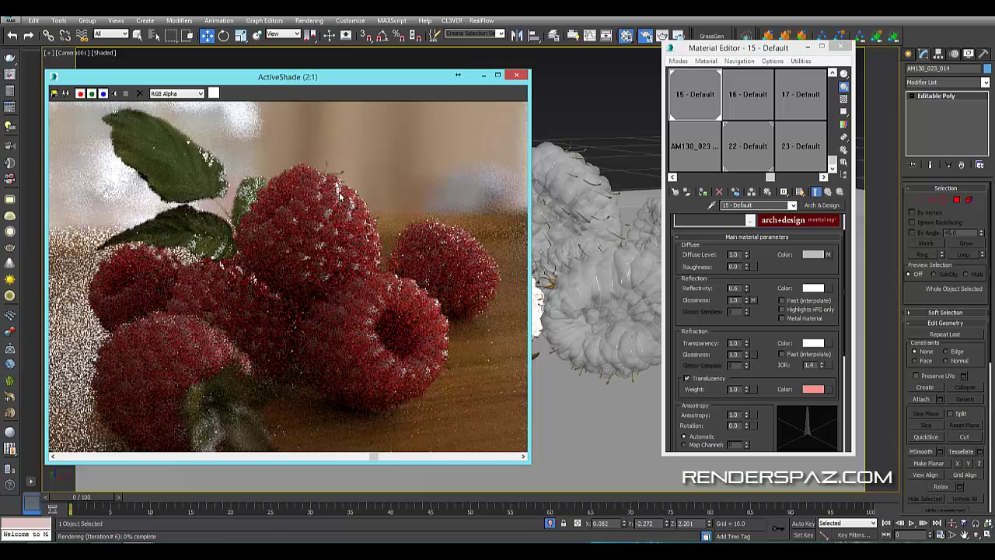
scroll(338, 167, "down", 1)
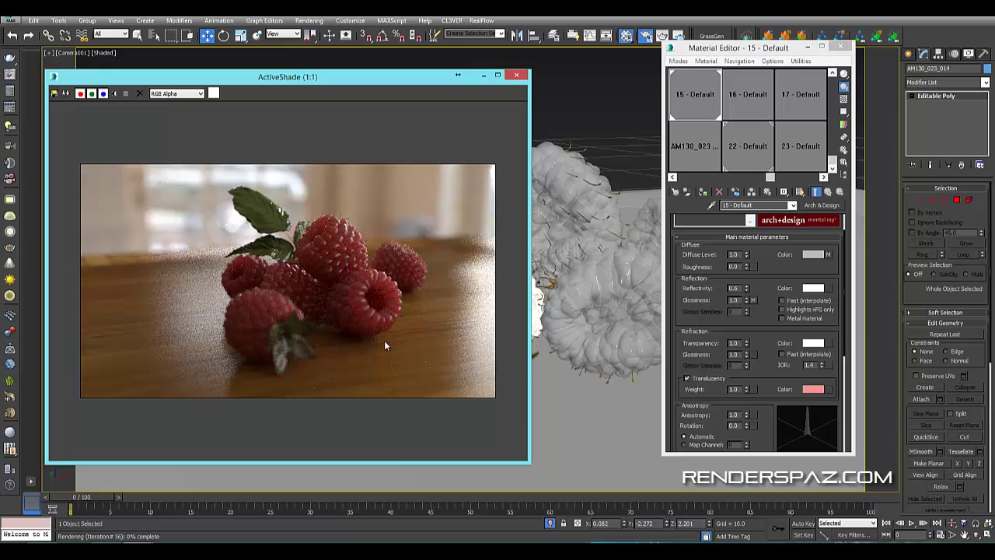
Deepen the translucency color to a more saturated red with red 0.933, green 0.137 and blue 0.137.
left_click(701, 332)
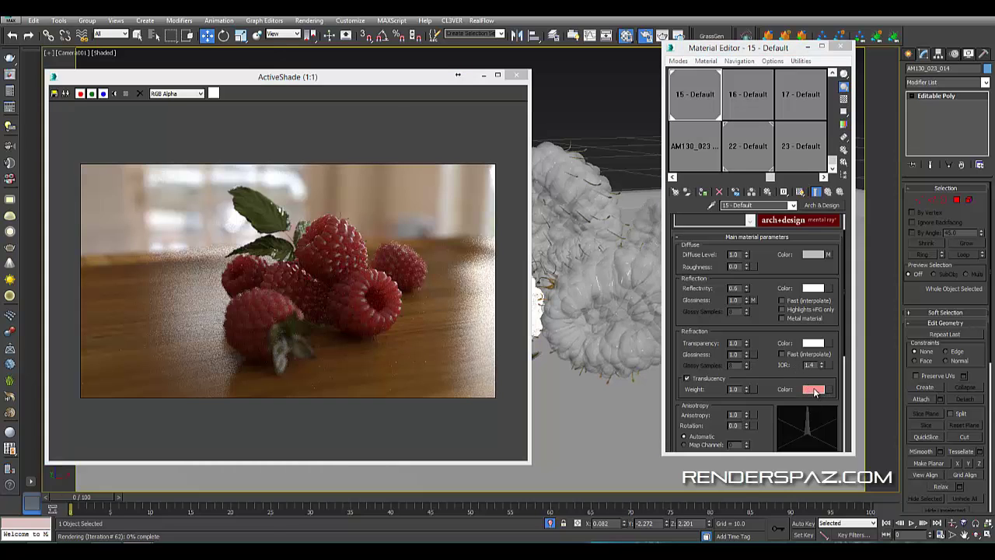
left_click(813, 390)
left_click(737, 342)
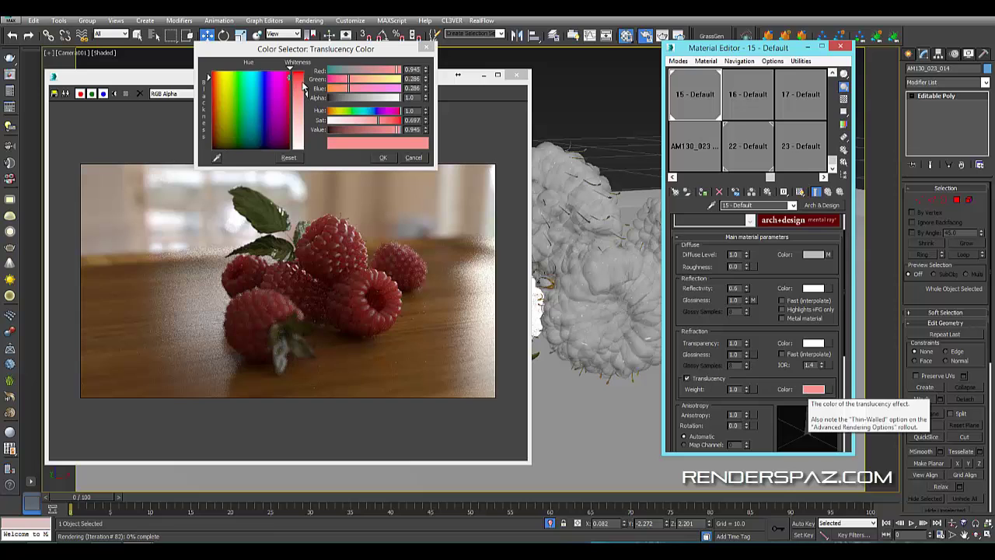
left_click(303, 81)
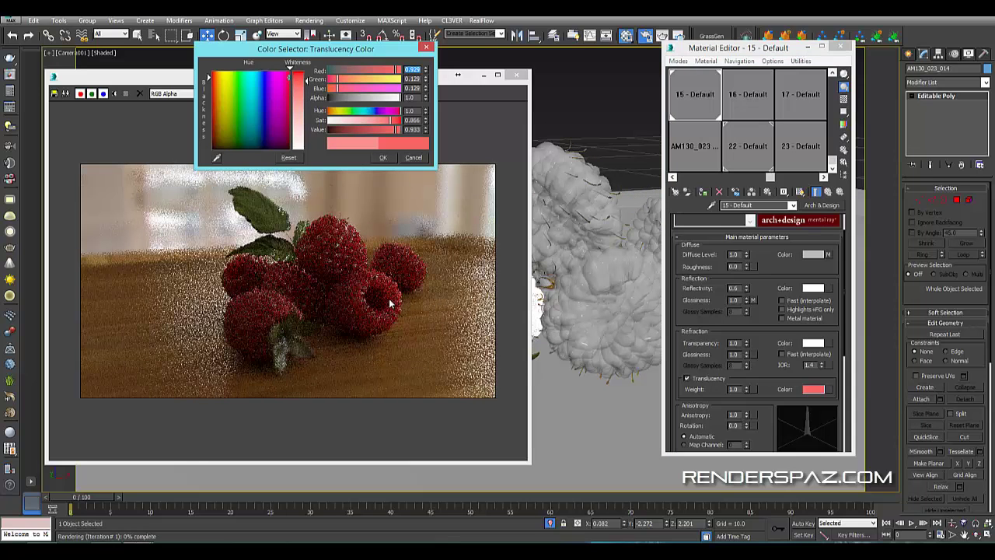
left_click(302, 81)
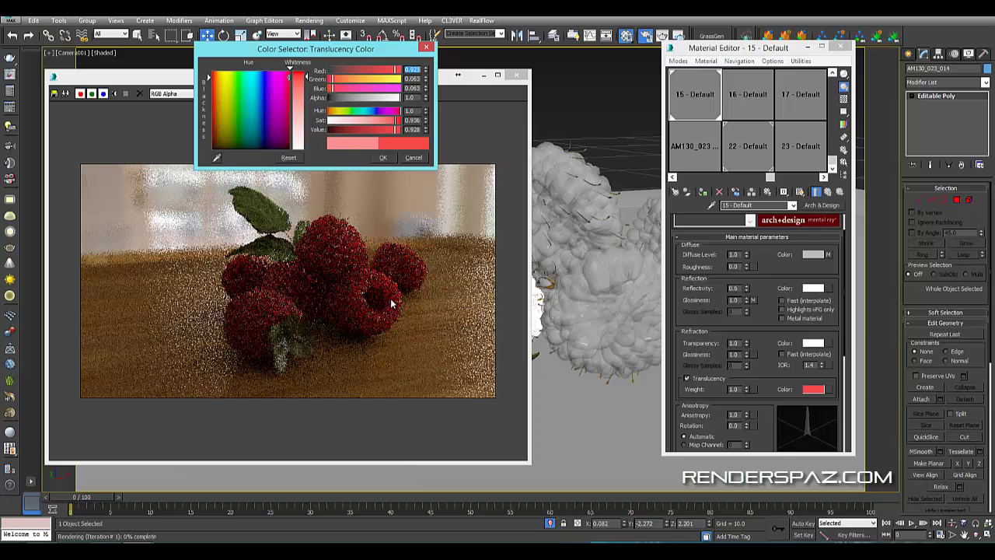
left_click(304, 84)
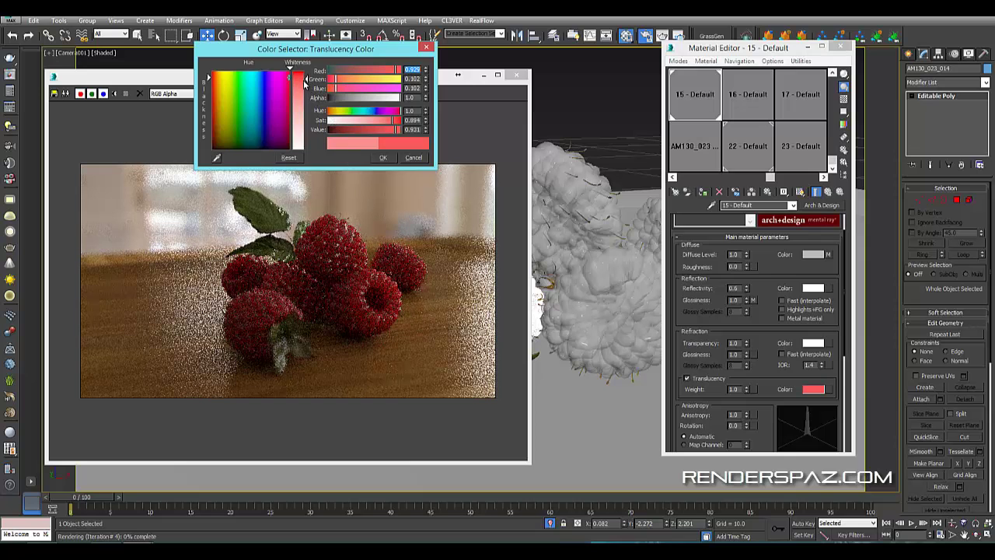
left_click_drag(304, 86, 309, 96)
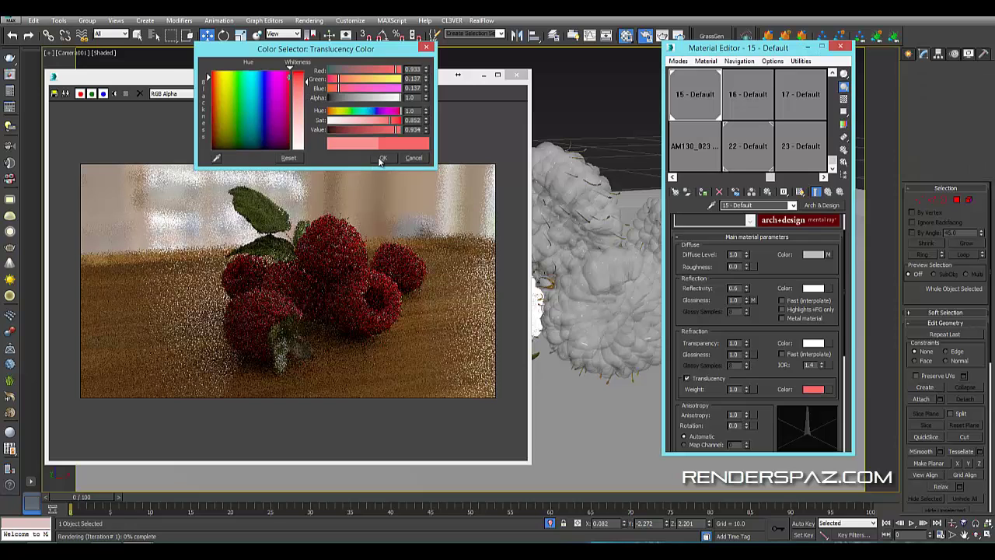
left_click(382, 158)
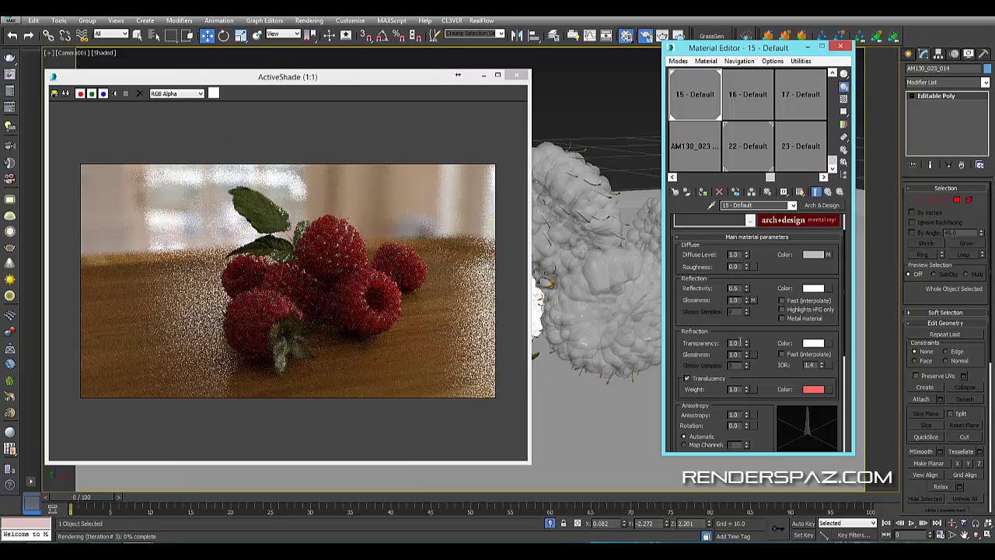
Set the material's refraction glossiness to 0.5 and inspect the raspberries closer in the ActiveShade preview.
double_click(738, 347)
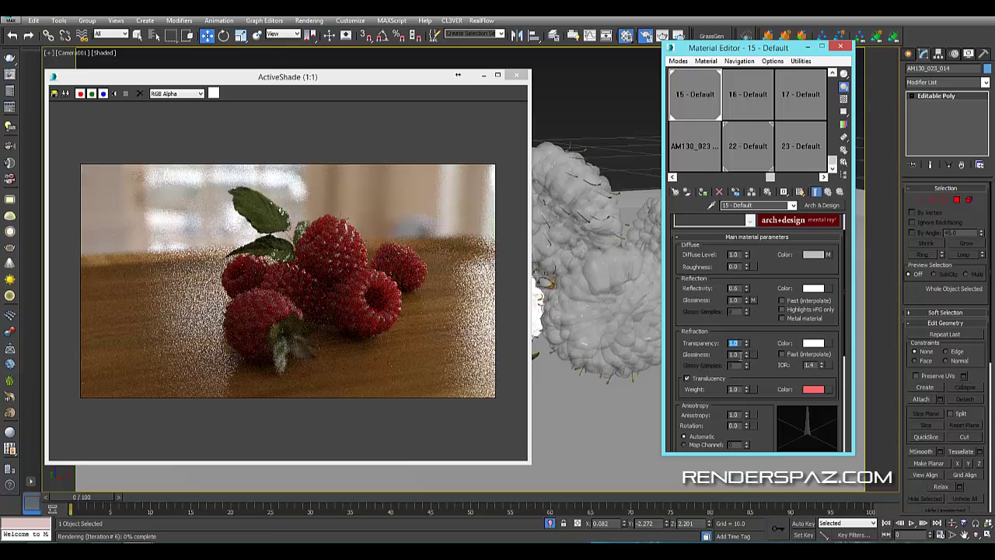
key("Tab")
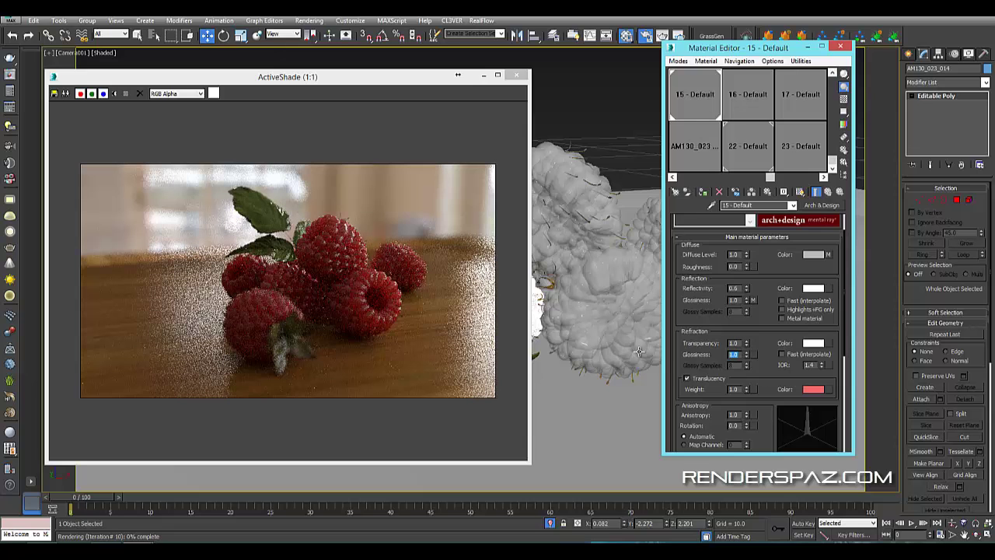
type("0.5")
key("Return")
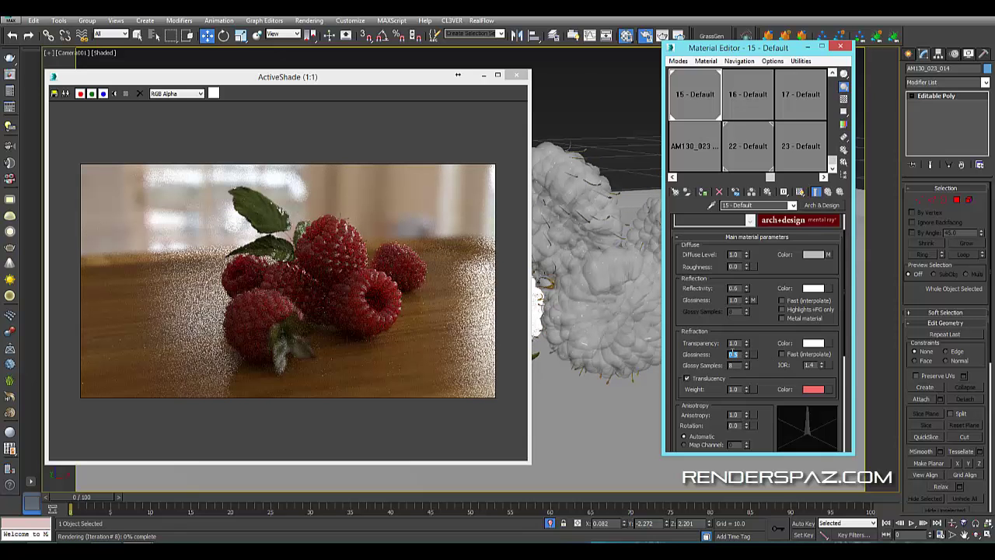
left_click(334, 248)
scroll(330, 234, "up", 1)
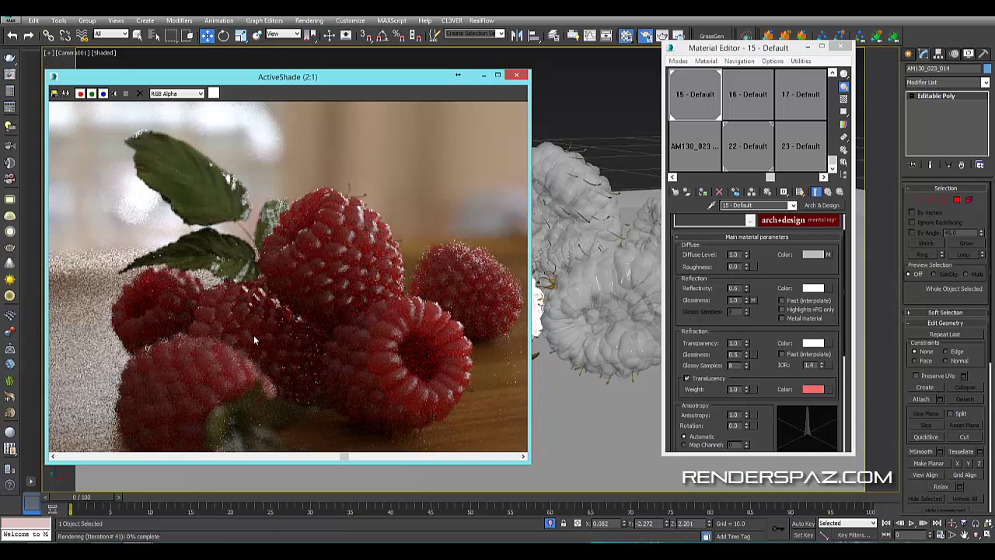
Load the green leaf's material from the viewport into the 16 - Default material slot.
scroll(277, 363, "down", 1)
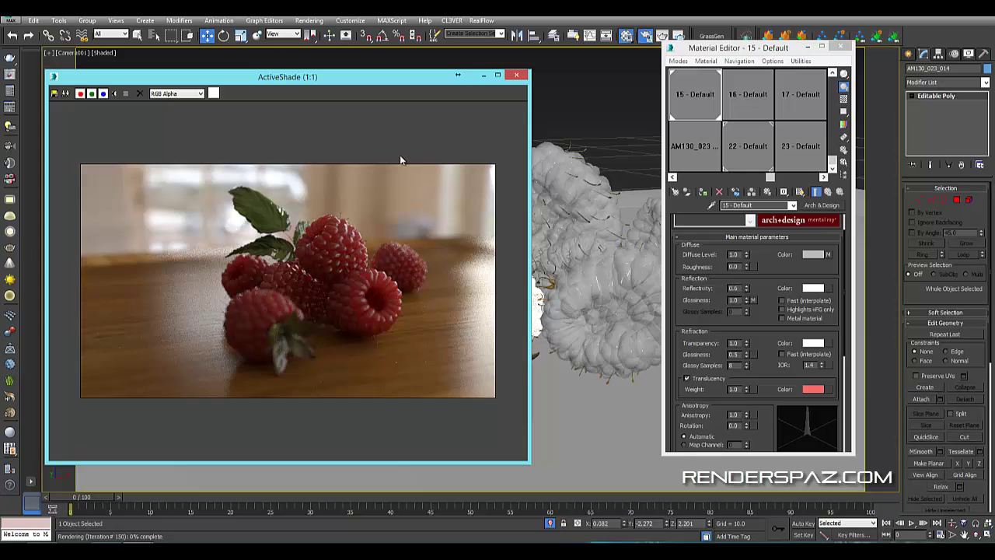
left_click(755, 107)
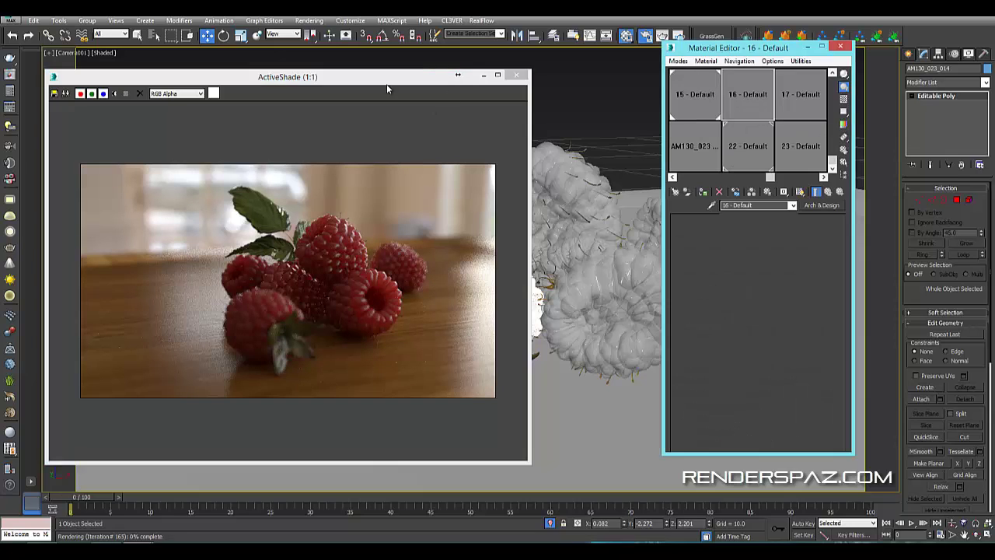
left_click_drag(299, 78, 192, 88)
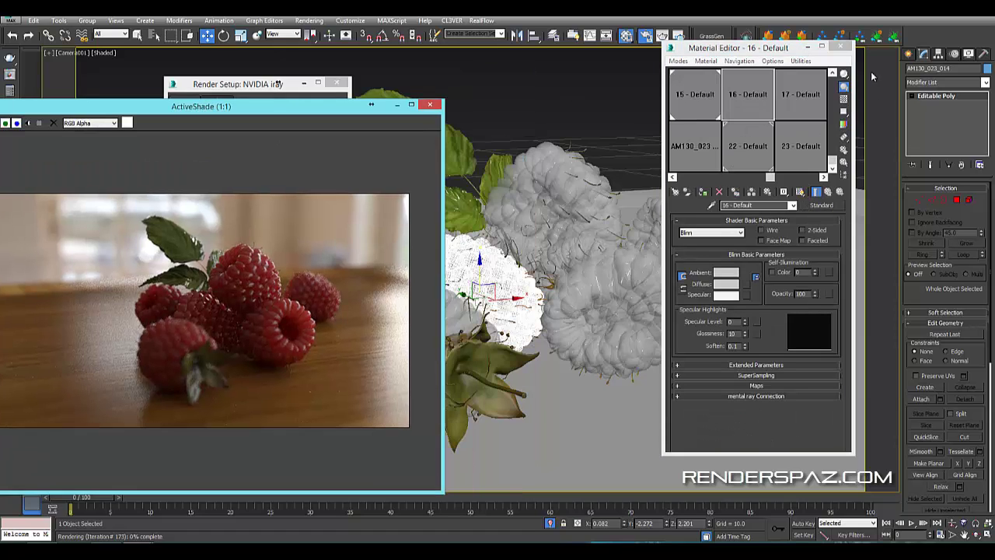
left_click(712, 206)
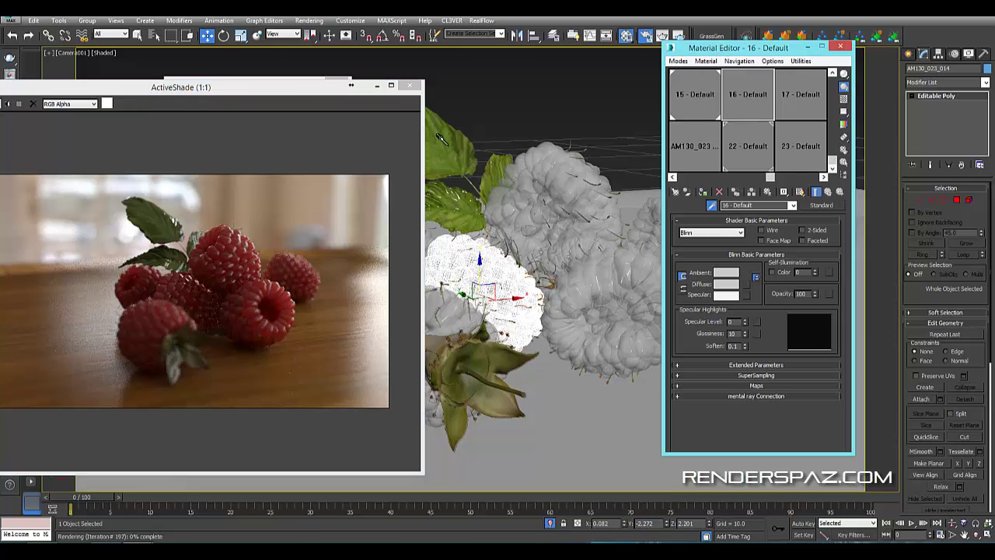
left_click(446, 239)
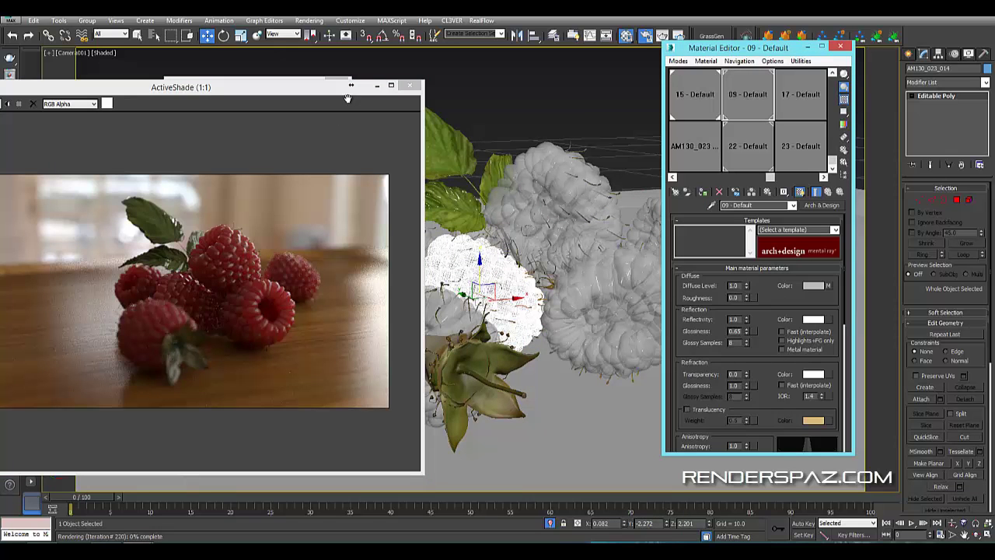
Enable translucency on the leaf material and set its refraction transparency to 0.5.
left_click(307, 91)
mouse_move(455, 66)
left_mouse_down()
mouse_move(457, 49)
mouse_move(472, 46)
mouse_move(463, 53)
left_mouse_up()
left_click(772, 363)
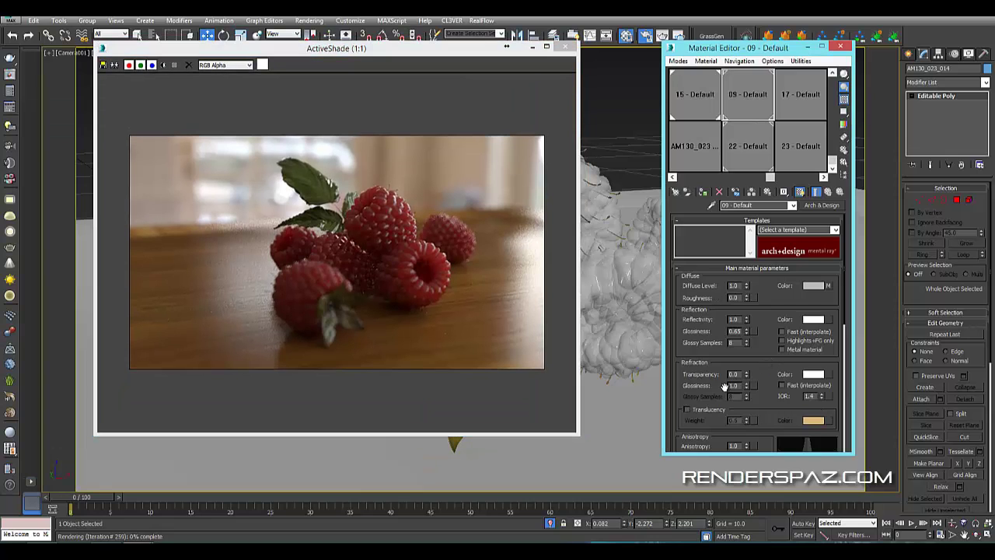
scroll(702, 386, "down", 1)
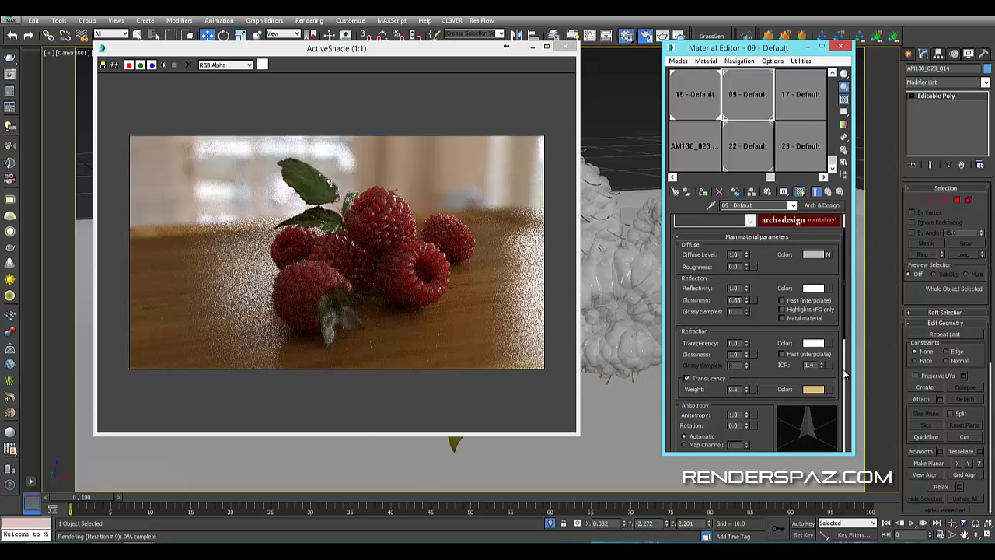
left_click_drag(738, 343, 670, 356)
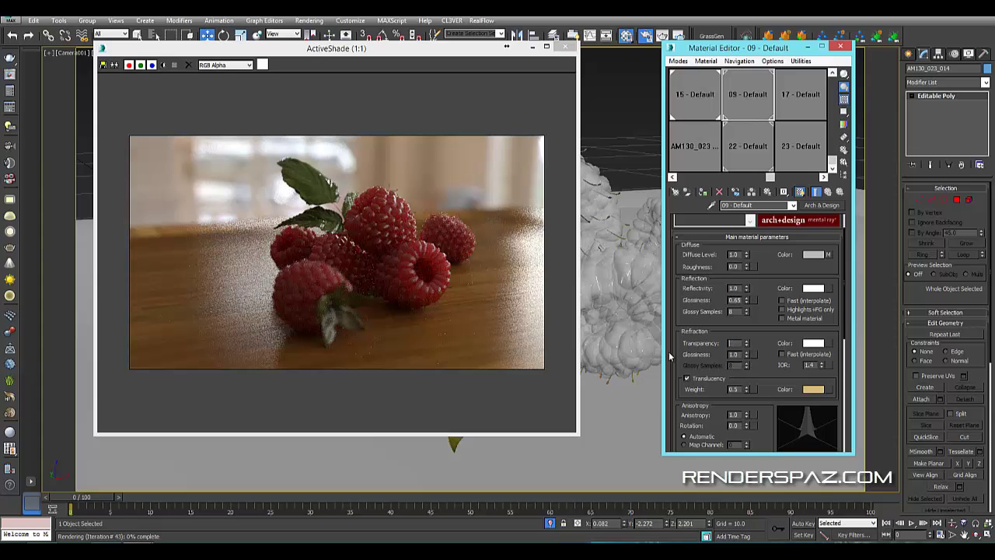
type(".5")
key("Return")
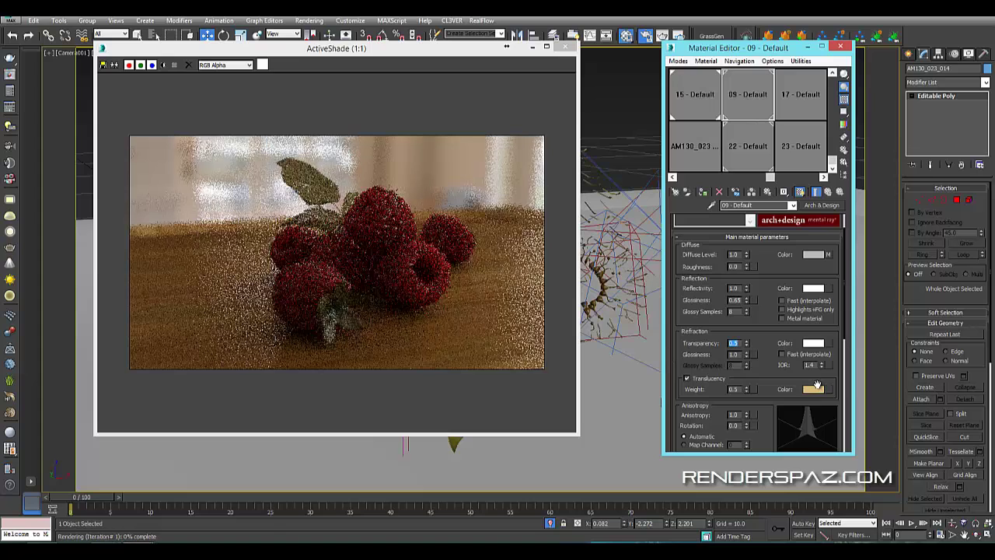
Change the leaf's translucency color to light green with hue 0.287, saturation 0.85 and value 0.88.
left_click(813, 389)
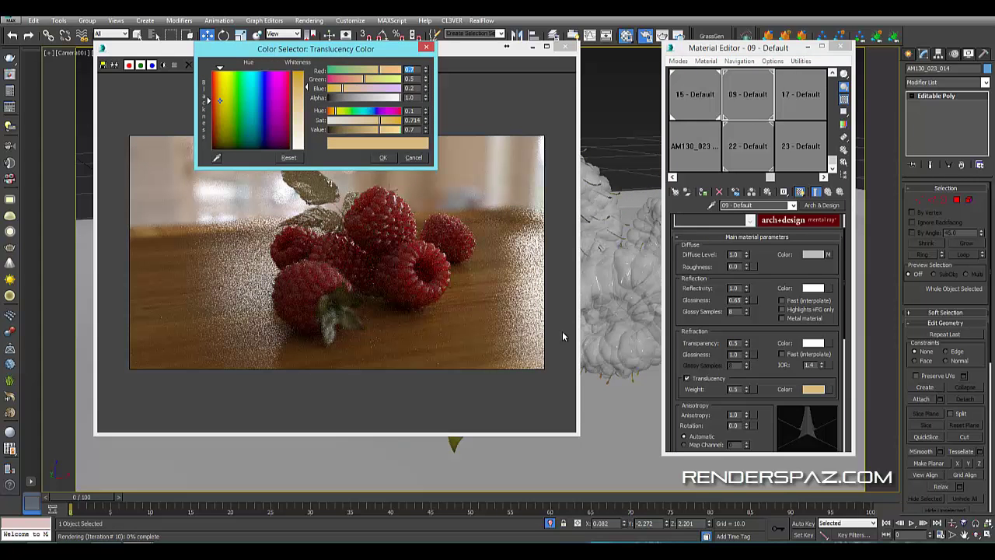
left_click(234, 81)
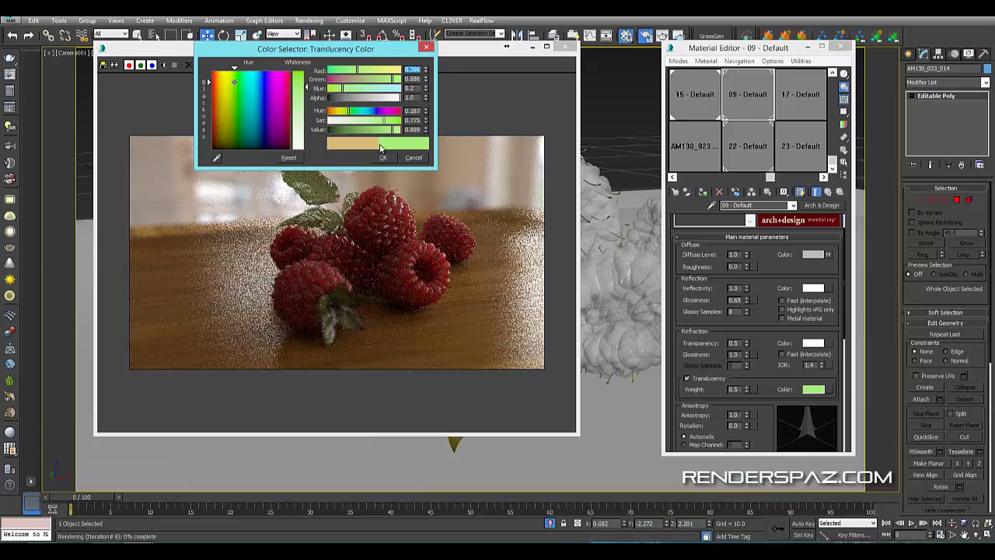
left_click_drag(305, 86, 306, 80)
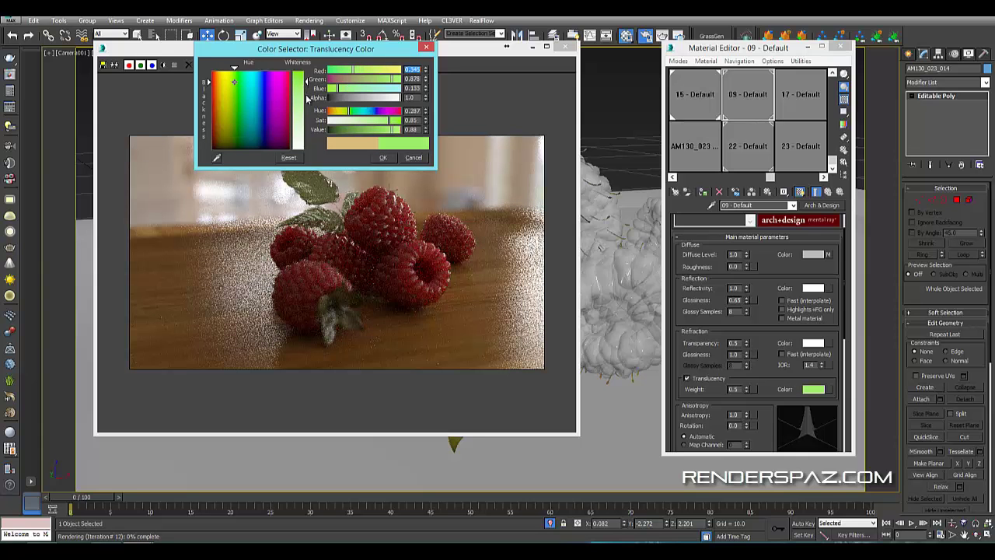
left_click(382, 158)
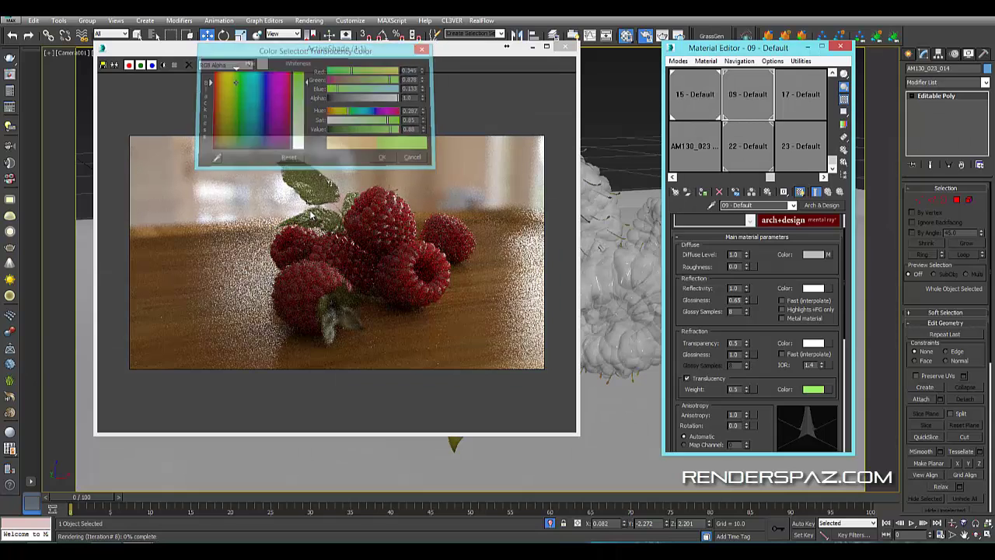
Set the leaf's translucency weight to 1.0 and inspect the leaves close up in the ActiveShade preview.
double_click(735, 390)
type("1")
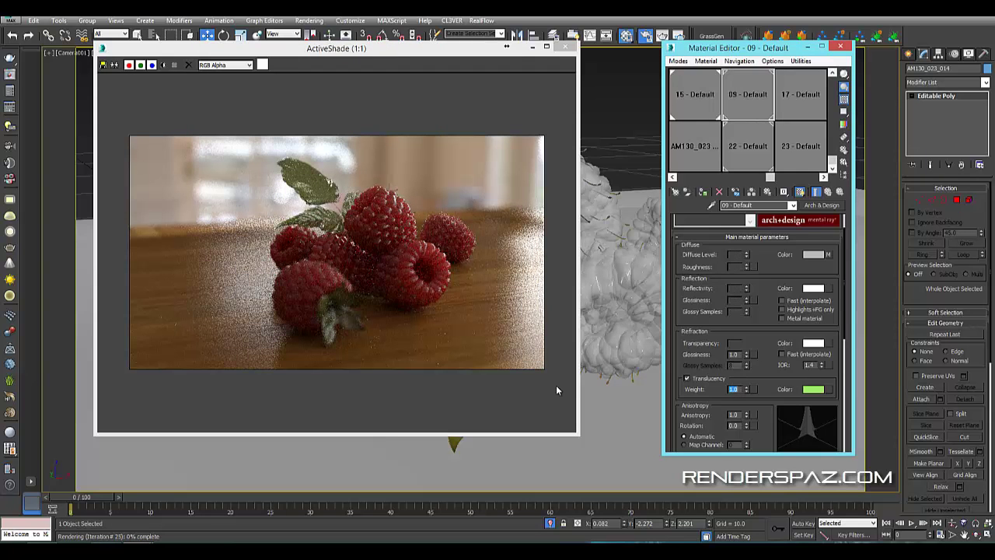
key("Return")
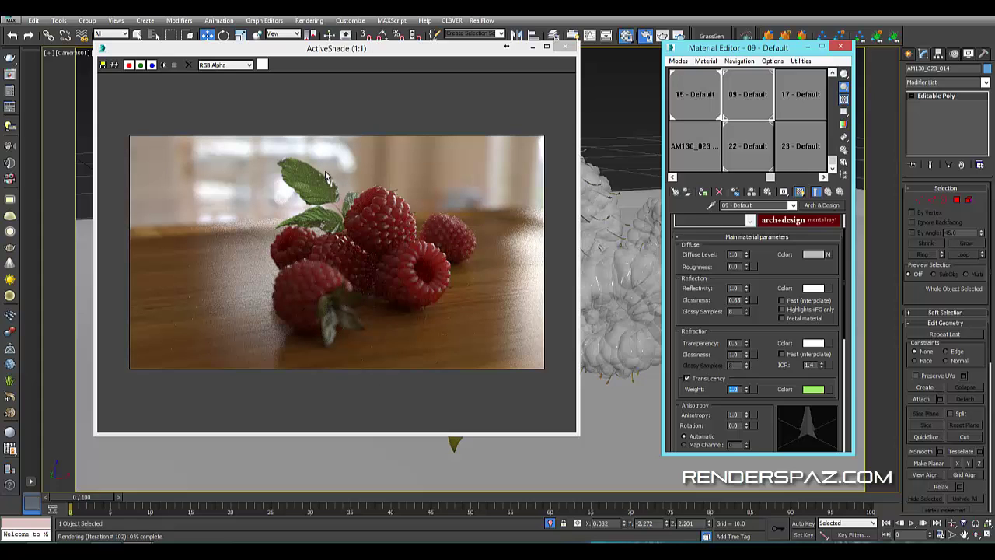
left_click(314, 192)
scroll(315, 192, "up", 1)
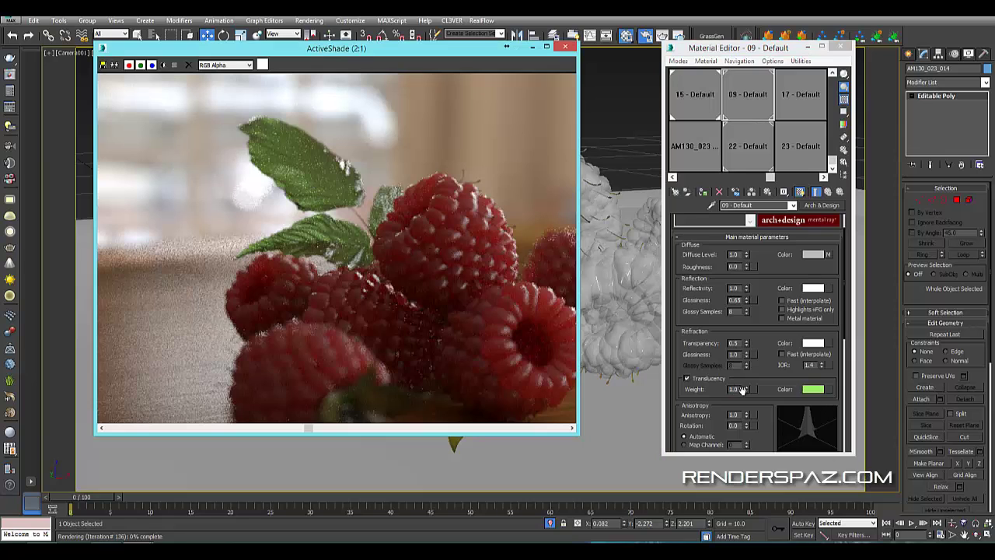
Make the leaf's translucency color a more saturated green with red 0.278, green 0.859 and blue 0.02.
left_click(813, 390)
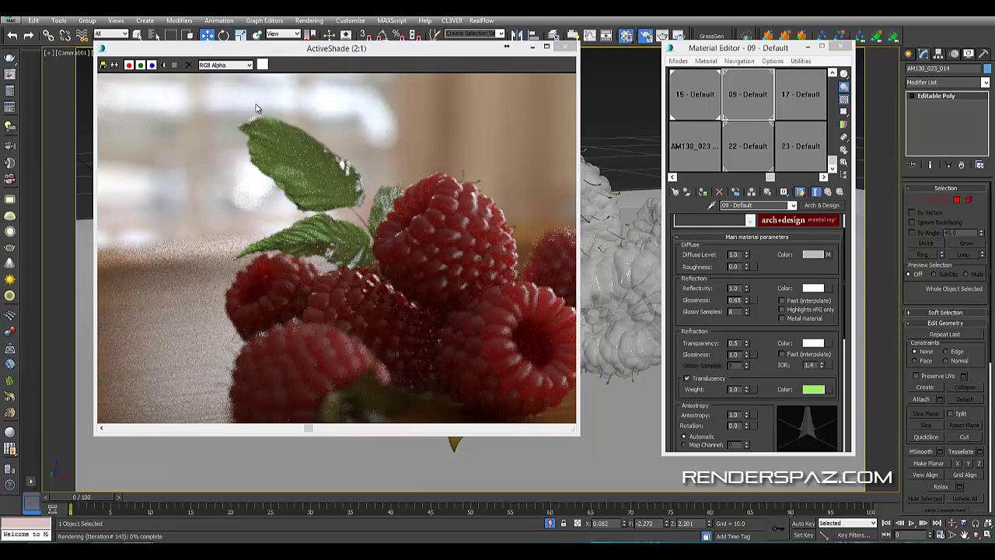
left_click_drag(306, 82, 306, 73)
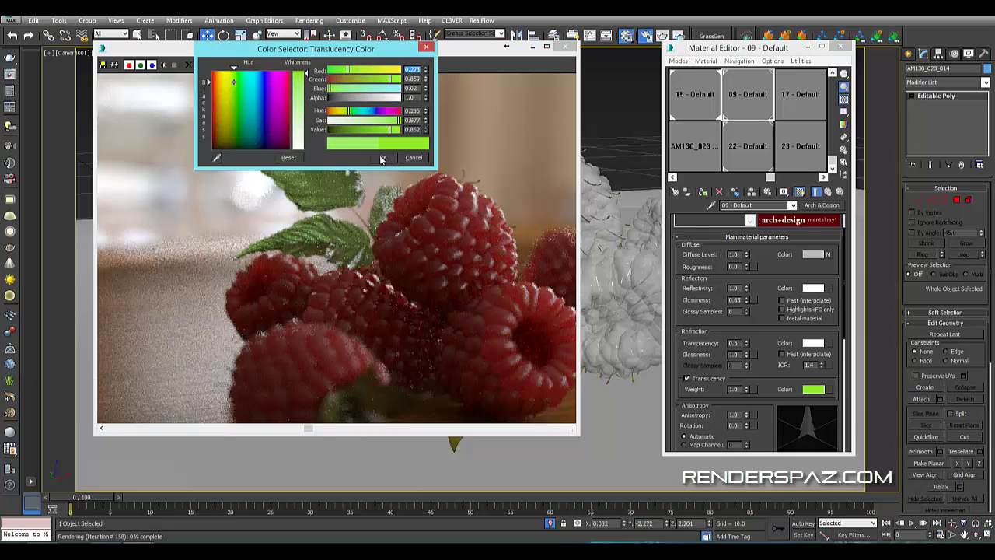
left_click(383, 158)
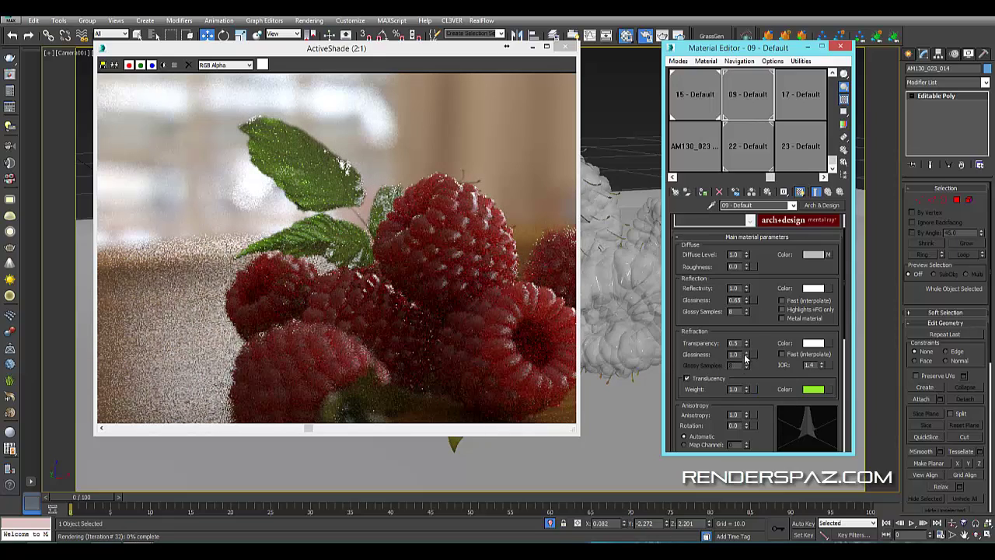
Set the leaf material's refraction transparency to 0.3 and glossiness to 0.75, checking the whole ActiveShade preview.
left_click_drag(744, 360, 746, 370)
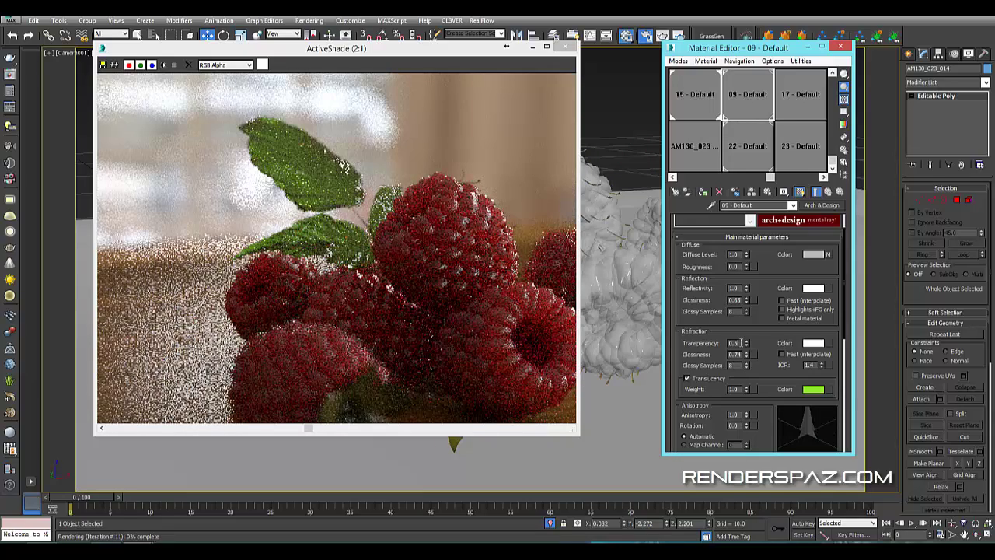
left_click_drag(744, 343, 745, 348)
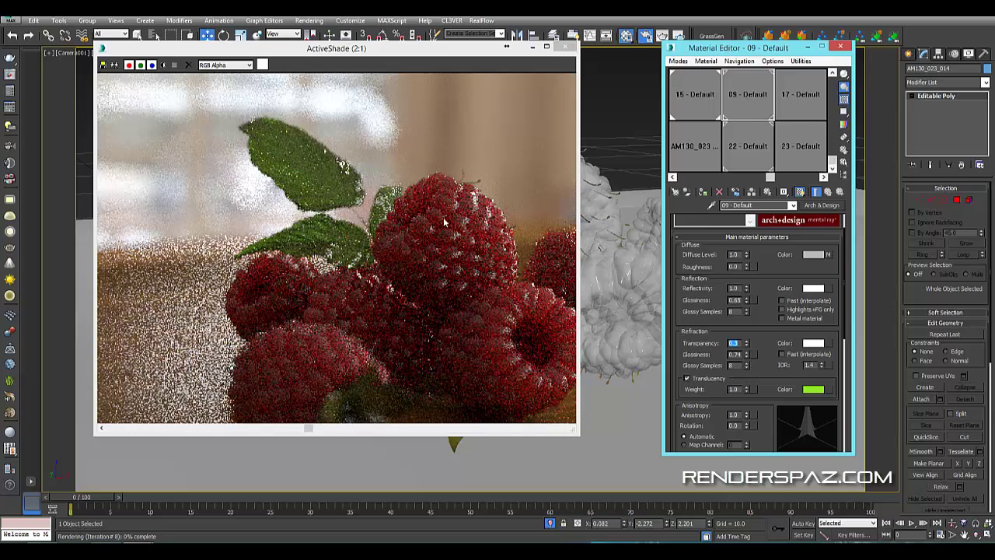
left_click(391, 222)
scroll(391, 222, "down", 1)
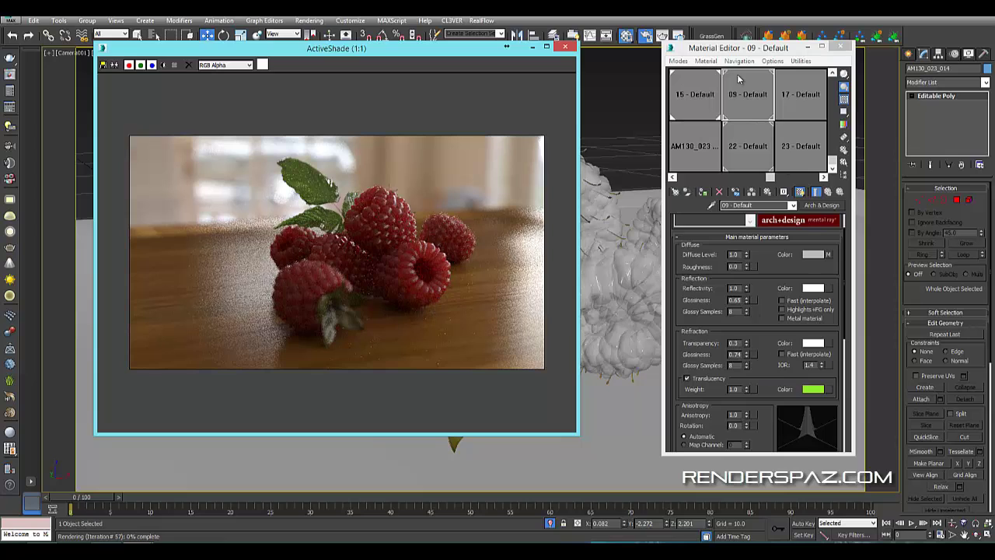
left_click(771, 390)
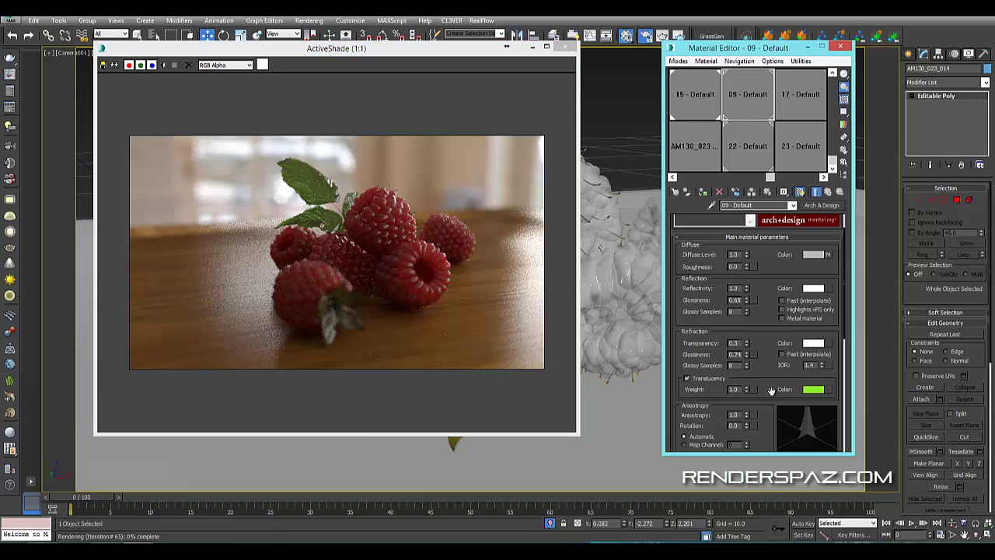
key("ctrl+z")
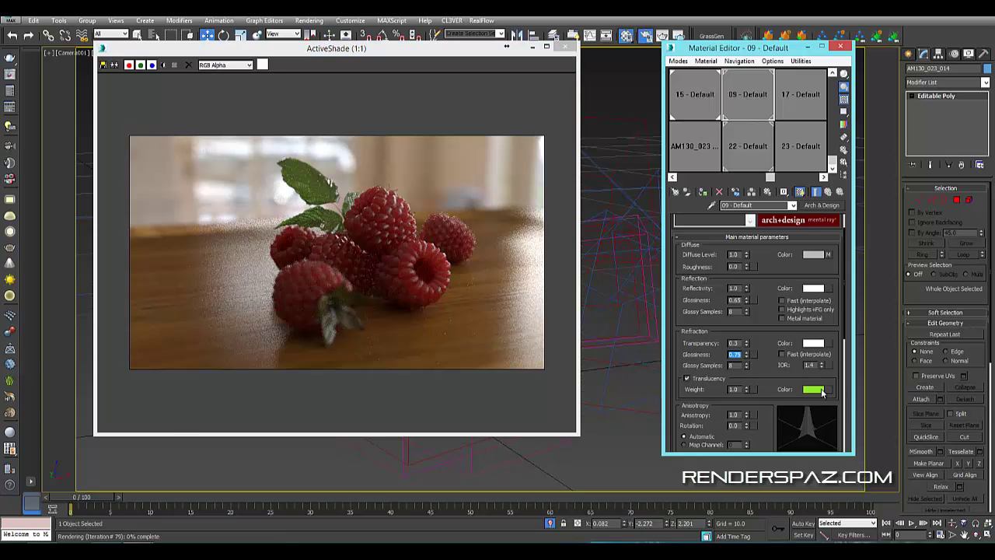
Copy the leaf's translucency color and load the 20 - Default material from the viewport into the AM130_023 slot.
right_click(821, 392)
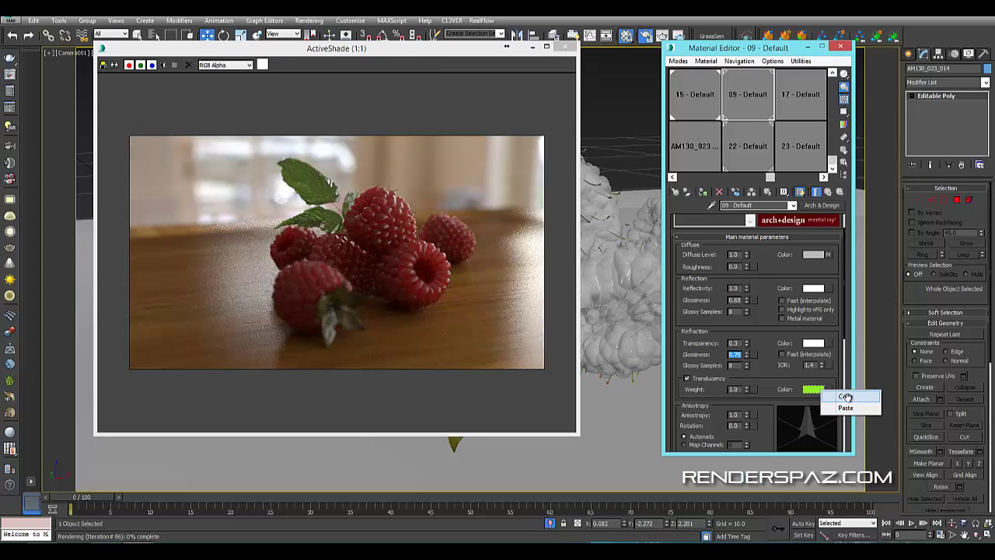
left_click(843, 396)
left_click_drag(387, 55, 296, 45)
left_click(694, 146)
left_click(711, 205)
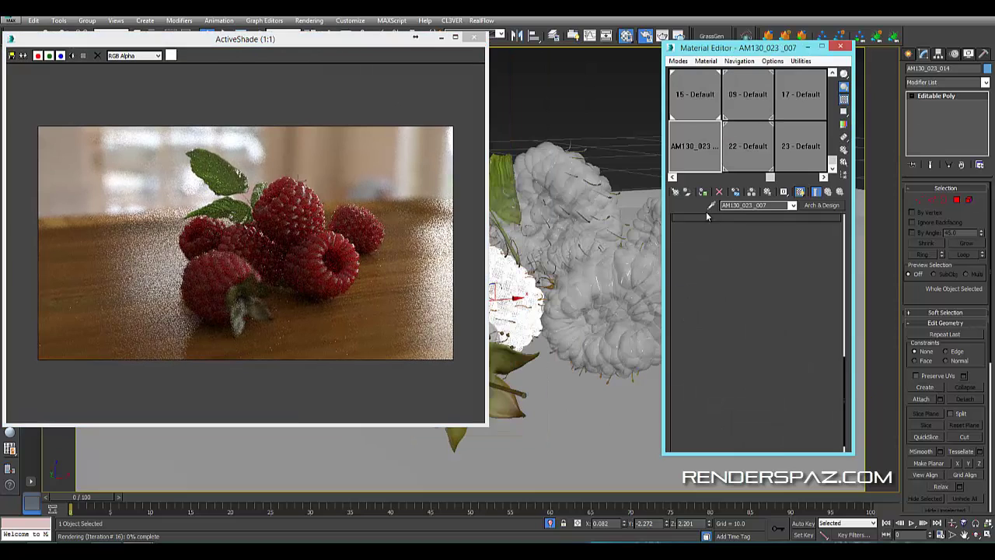
left_click(557, 194)
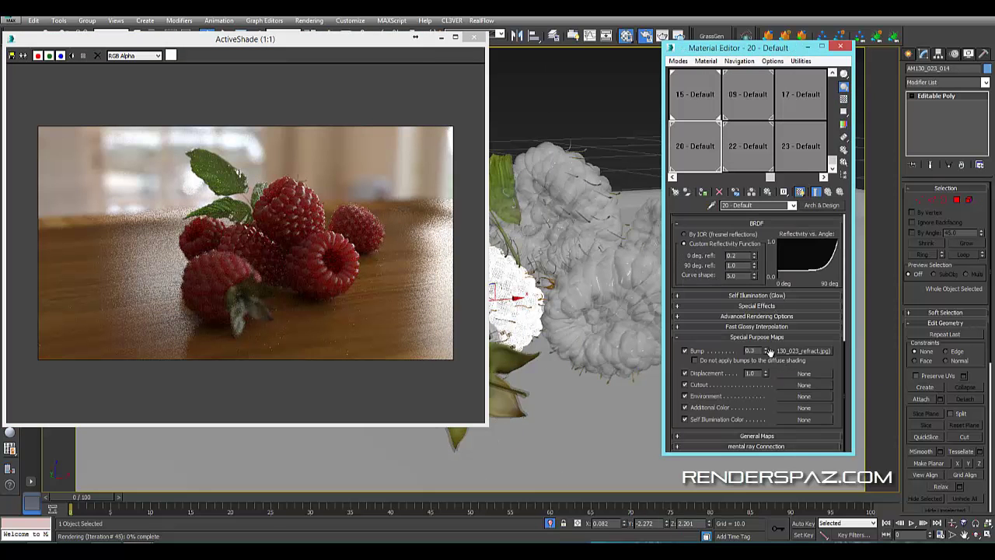
Enable translucency on the 20 - Default material and paste the copied green as its translucency color.
scroll(776, 350, "up", 3)
scroll(776, 347, "up", 1)
right_click(806, 284)
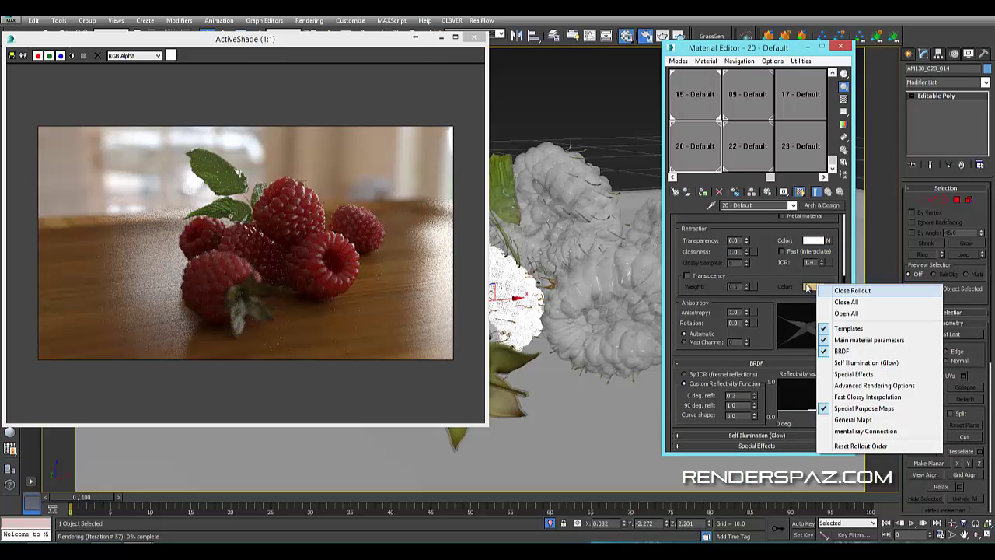
left_click(686, 276)
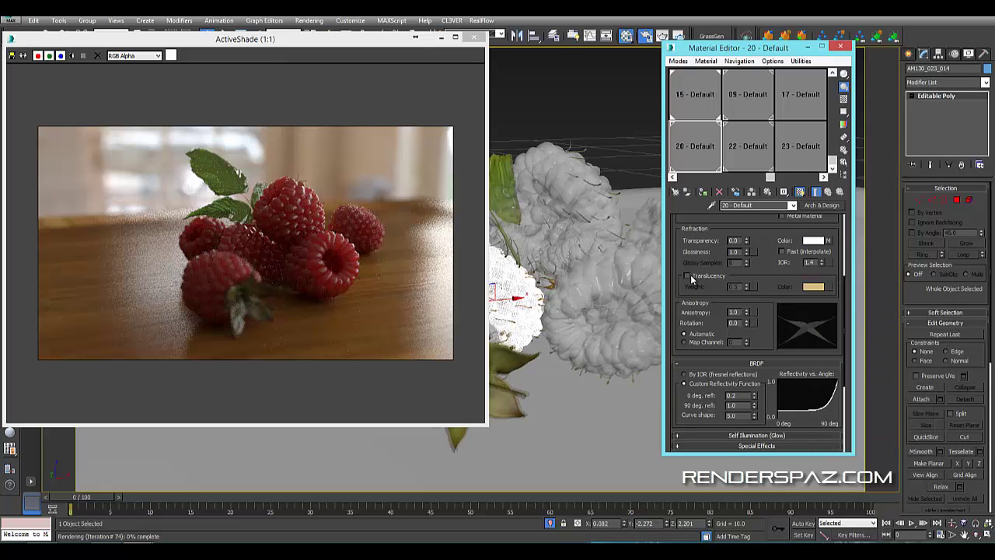
left_click(686, 276)
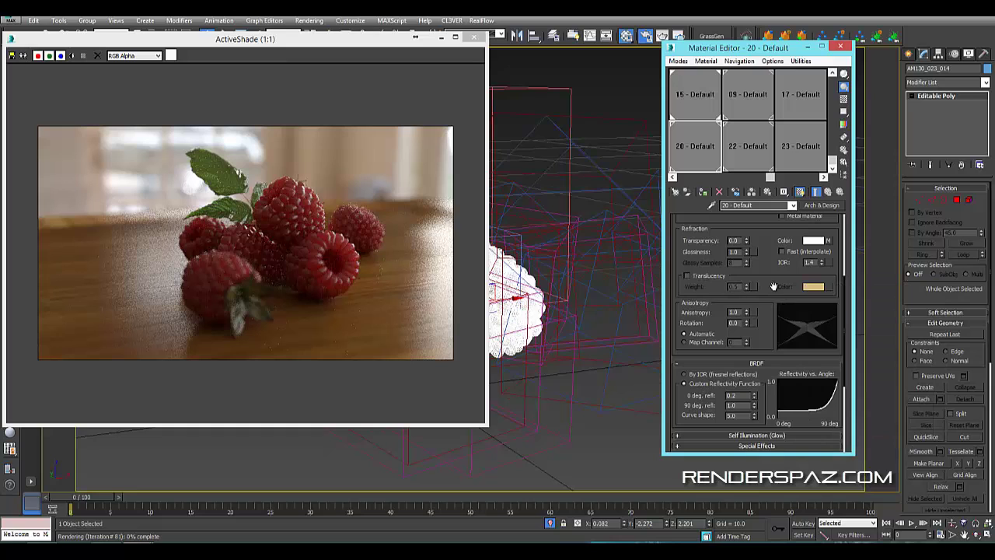
right_click(827, 288)
left_click(841, 303)
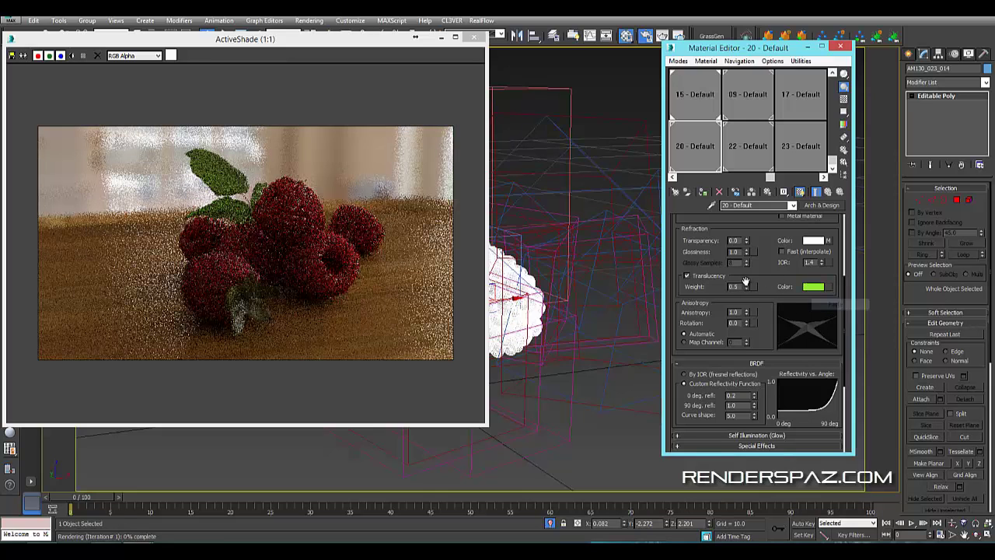
Set the 20 - Default material's refraction glossiness to 0.75 and transparency to 0.5.
scroll(753, 286, "up", 2)
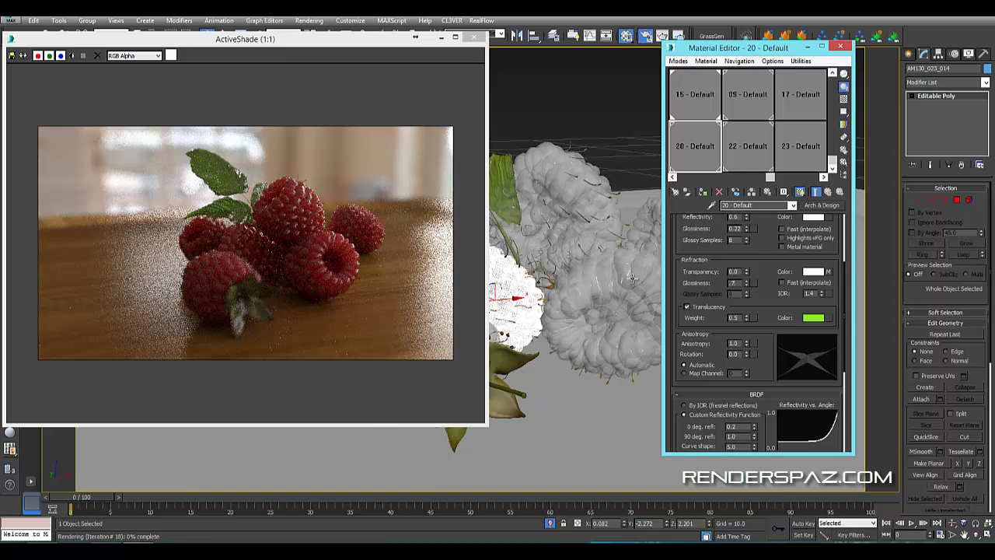
key("Return")
left_click(740, 270)
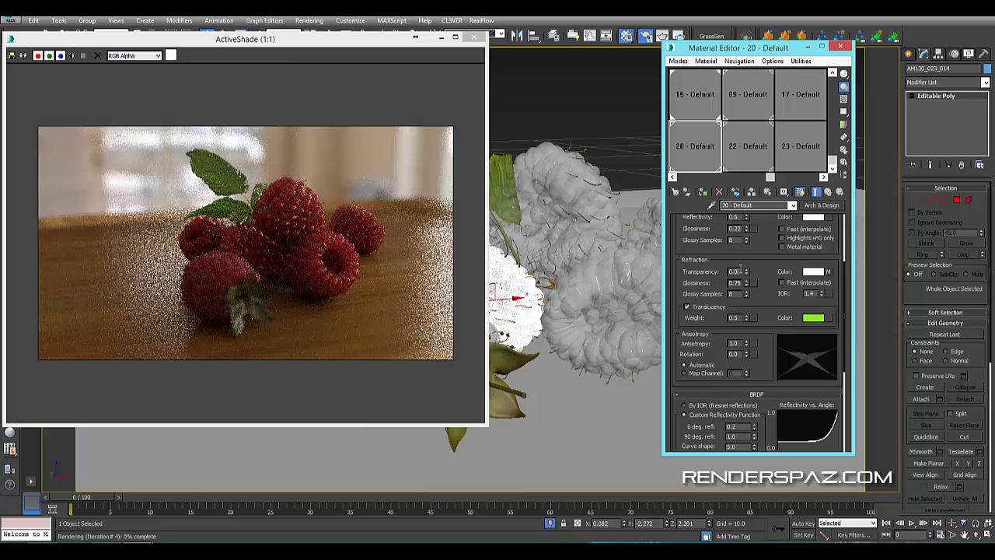
key("BackSpace")
type("5")
key("Return")
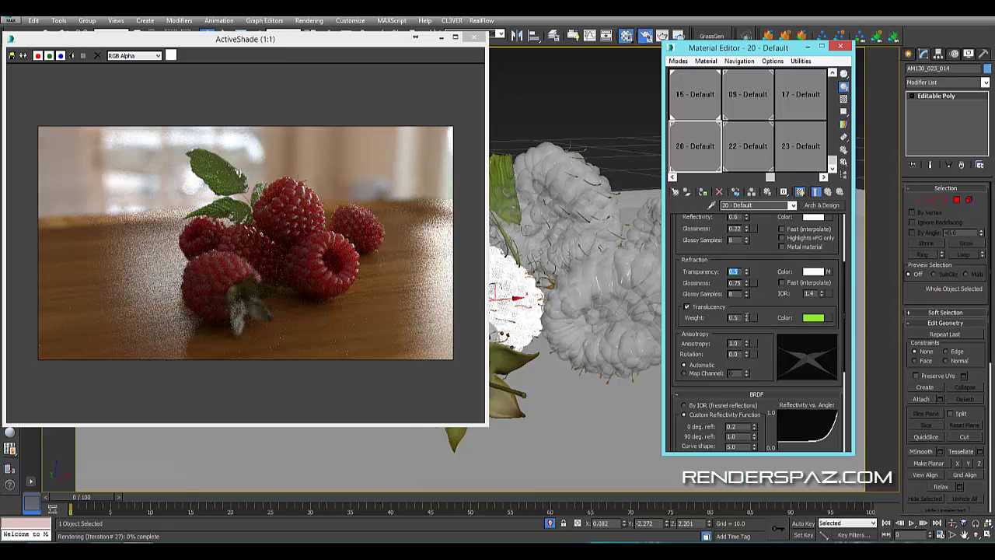
Set the 20 - Default material's translucency weight to 1.0.
left_click_drag(735, 319, 547, 331)
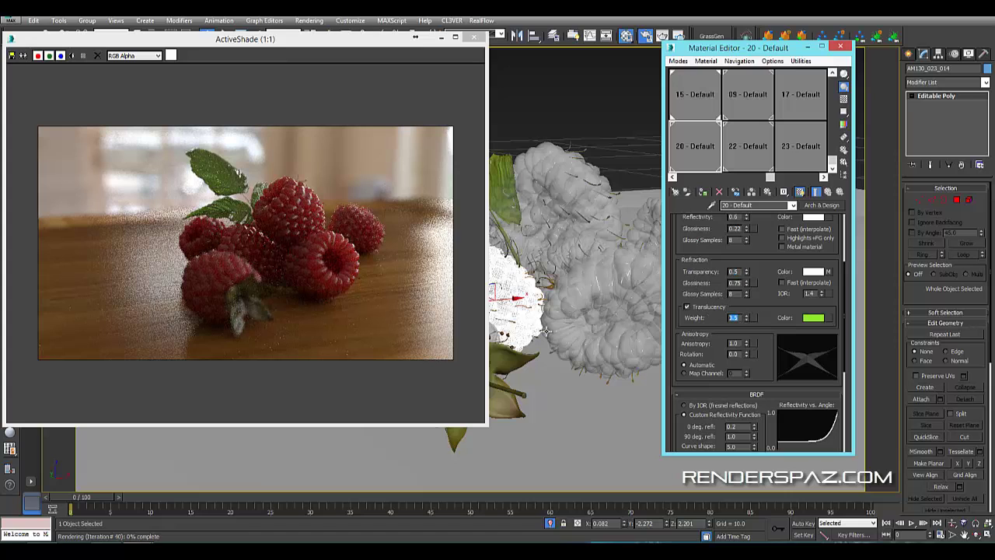
type("1")
key("Return")
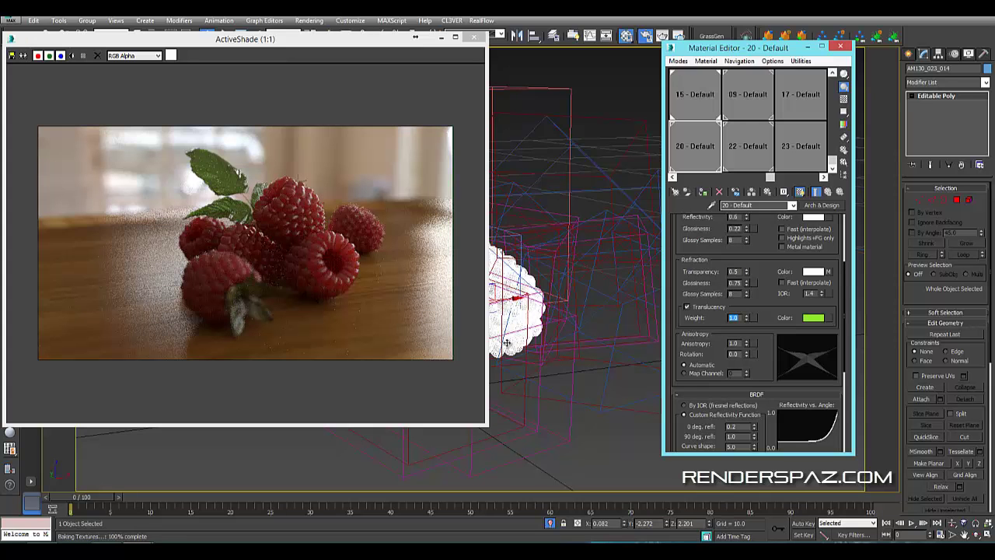
Select the front berry's leaf cap, change the 20 - Default translucency color to yellow-green (0.706, 0.961, 0.024), and inspect the berries in the preview.
left_click(563, 371)
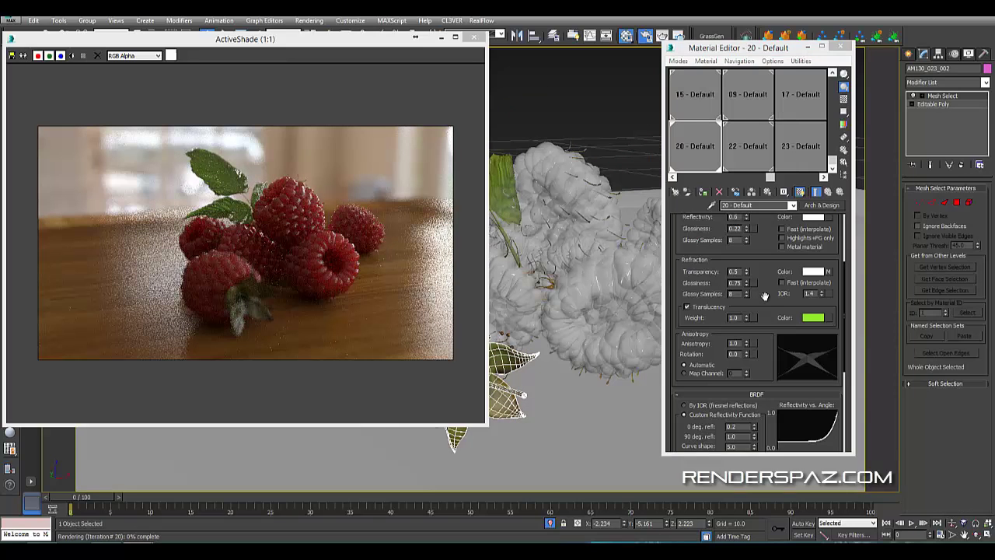
left_click(812, 318)
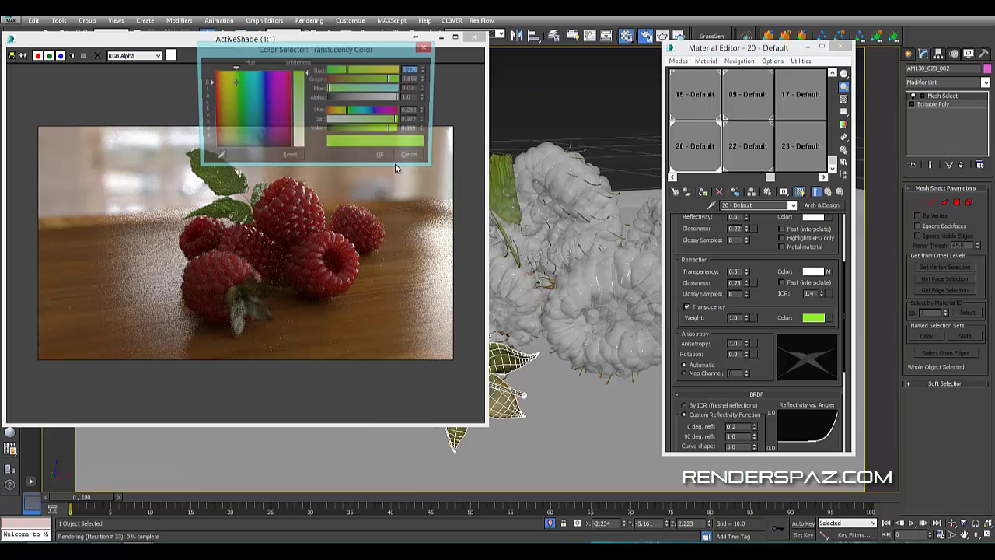
left_click_drag(246, 85, 228, 74)
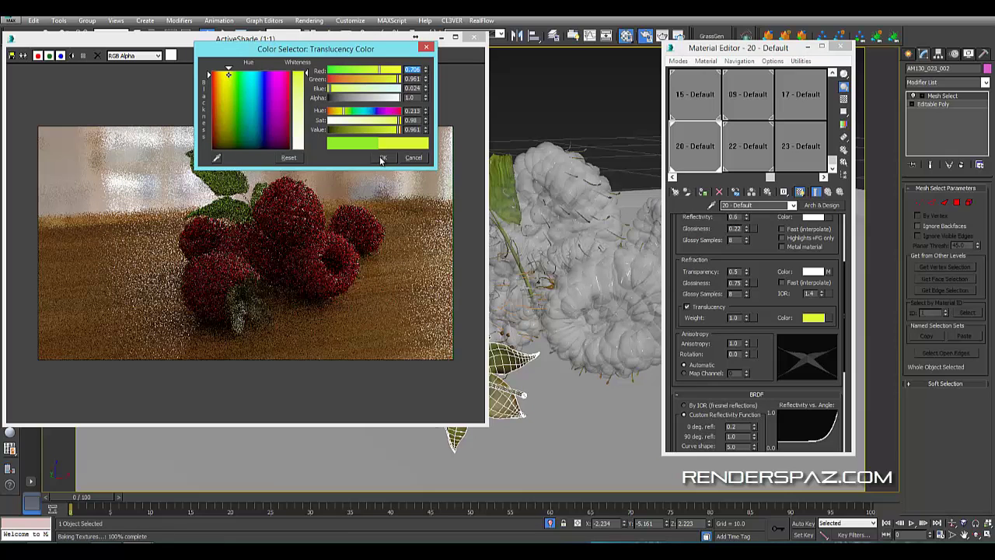
left_click(382, 158)
scroll(256, 290, "up", 2)
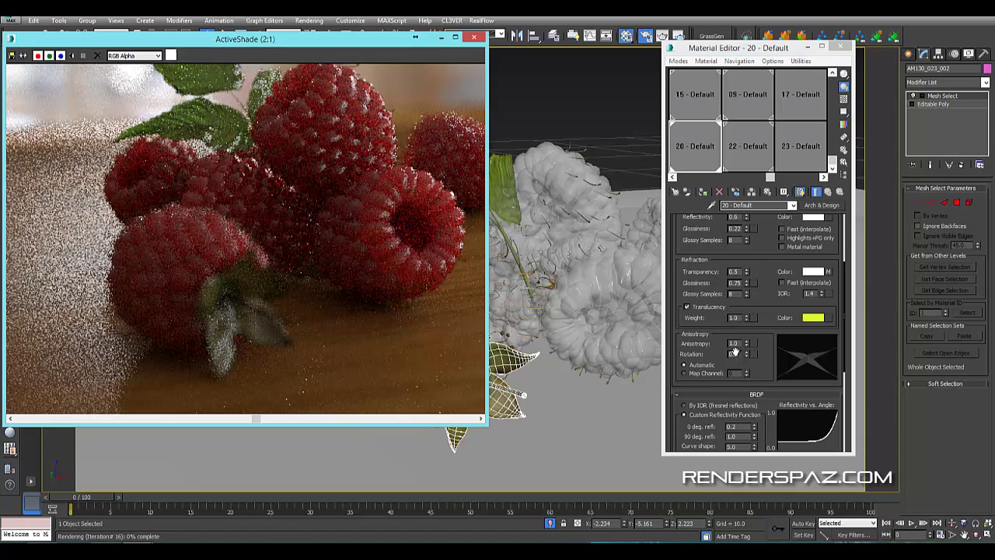
scroll(329, 188, "down", 2)
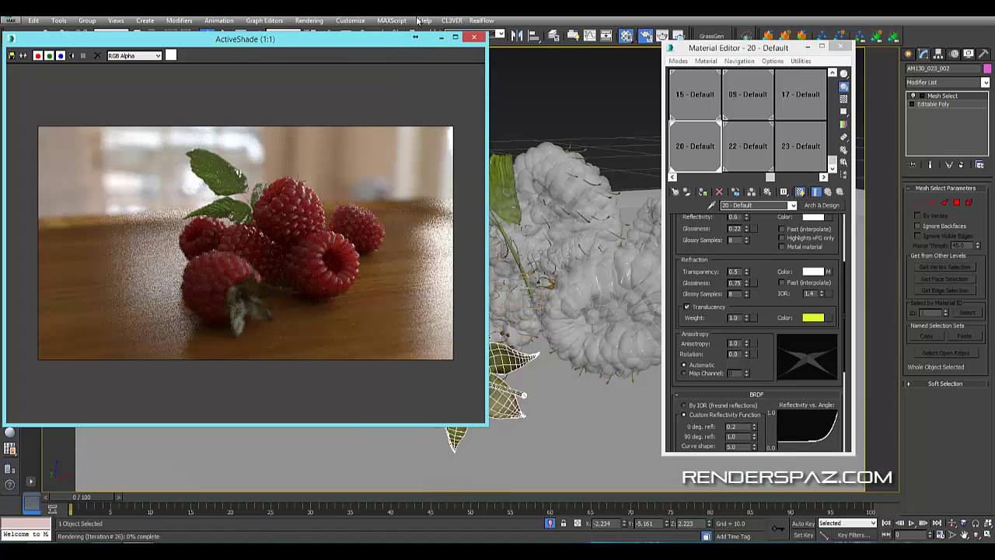
Close the ActiveShade preview and launch it again for the camera view.
left_click(474, 37)
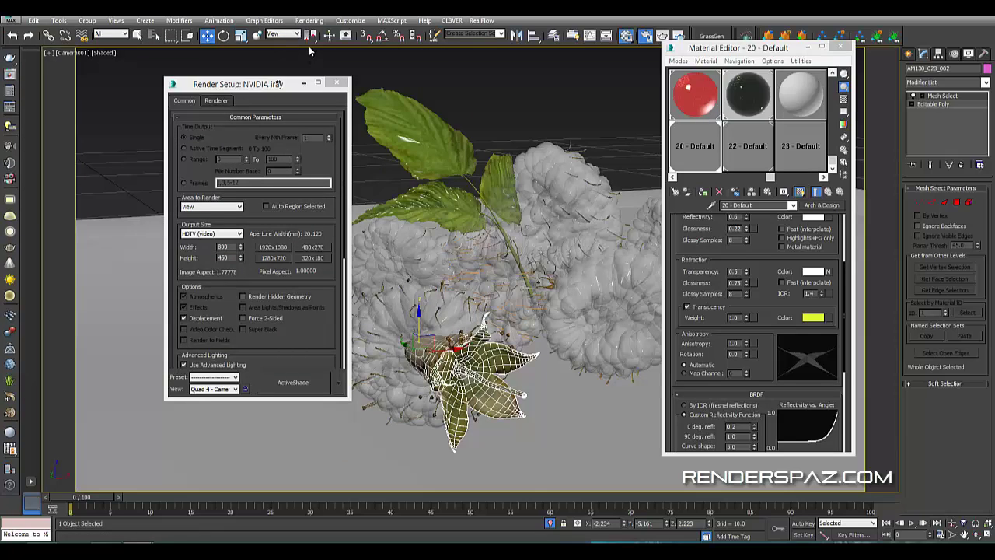
left_click(308, 20)
left_click(315, 32)
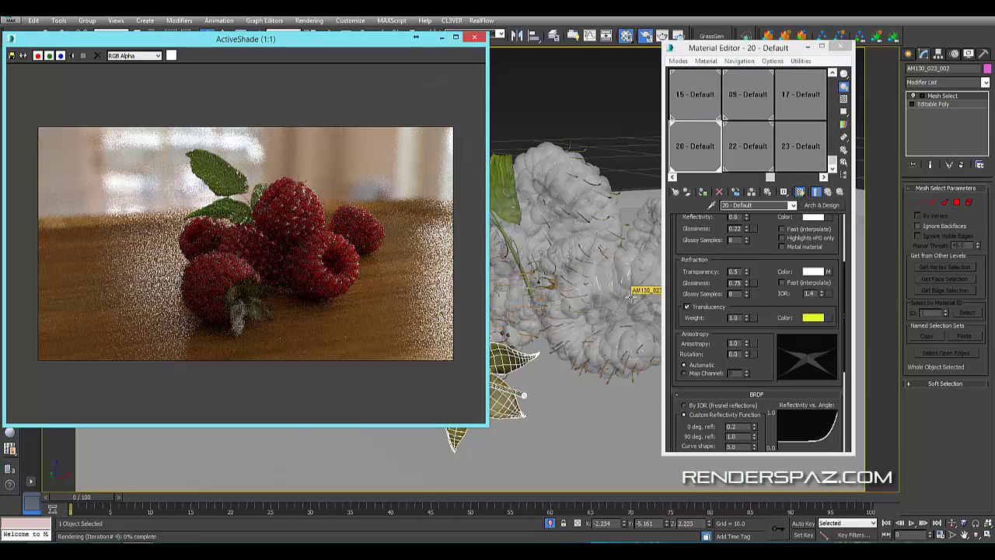
Try refraction transparency values of 0.8 and 1.0 on the 20 - Default material.
left_click(741, 274)
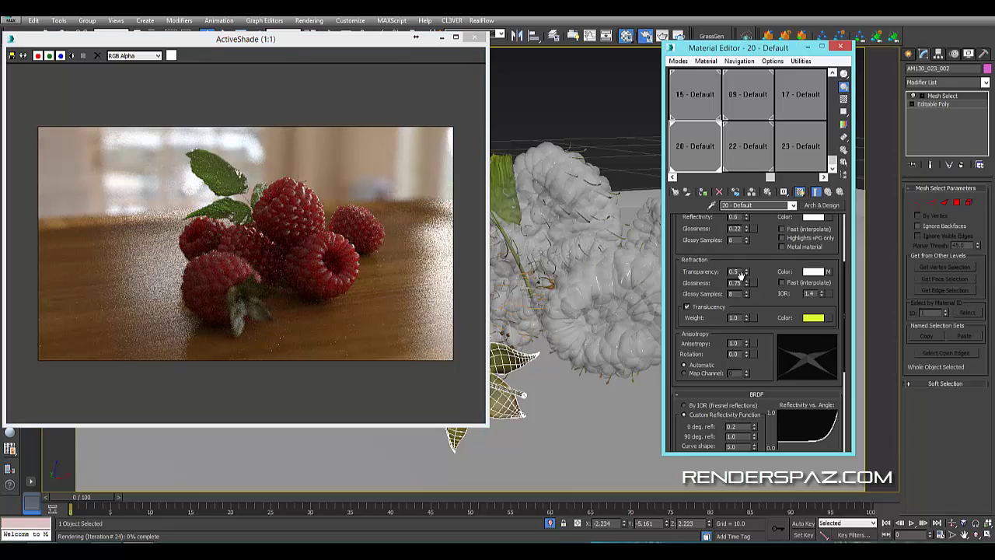
type("8")
key("Return")
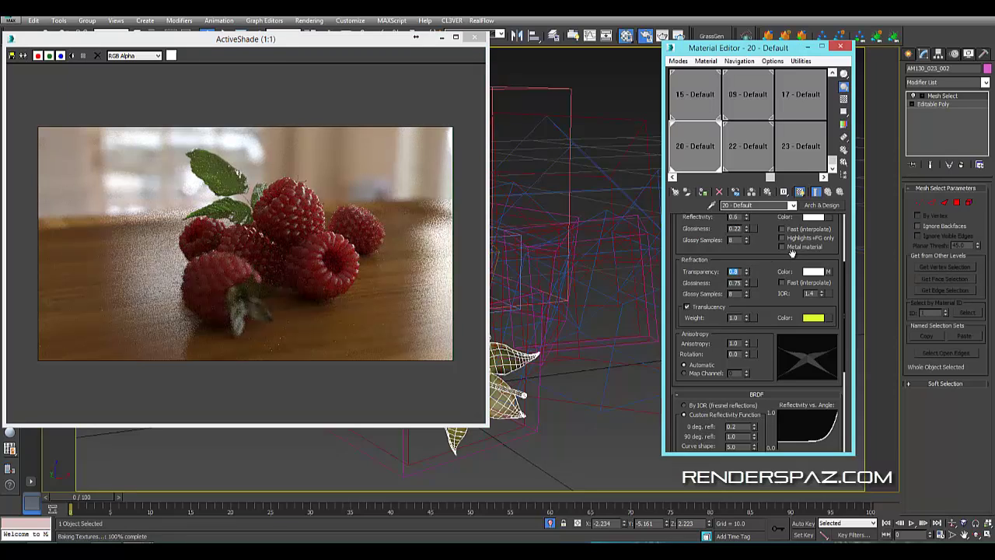
type("1")
key("Return")
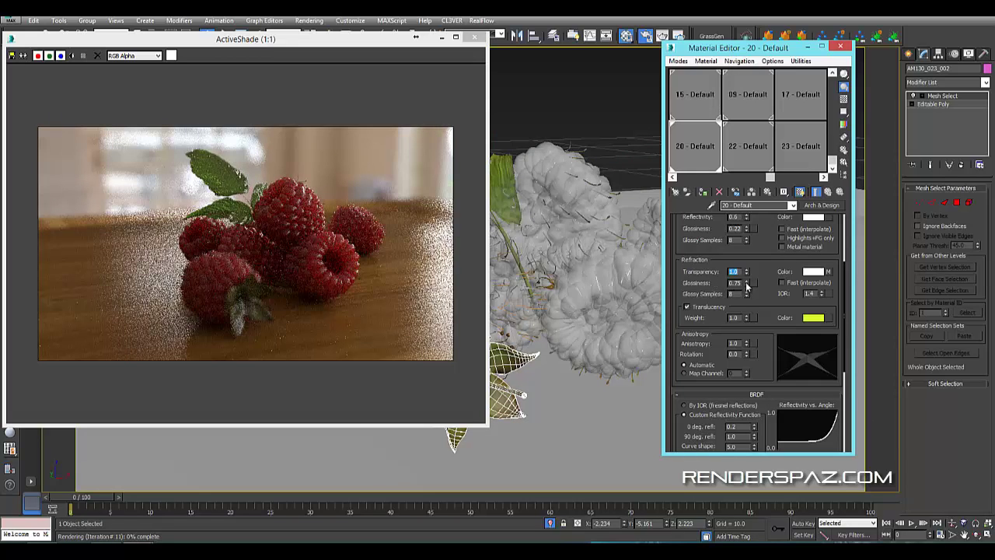
Raise the 20 - Default material's refraction glossiness to 0.89 and clear the map from its refraction color.
left_click_drag(746, 283, 746, 273)
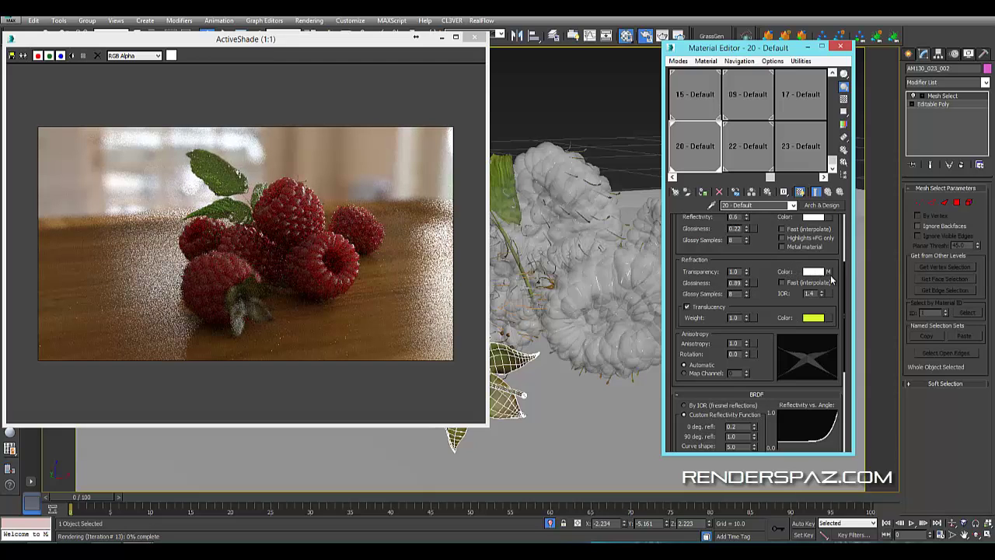
right_click(830, 273)
left_click(855, 327)
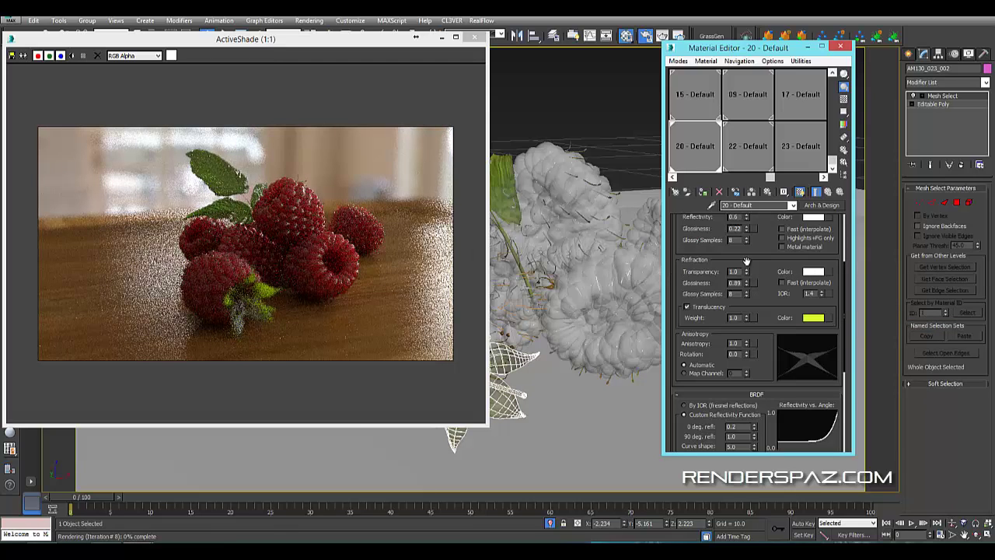
Set the 20 - Default material's refraction transparency to 0.5 and inspect the front berry's leaves in the ActiveShade preview.
left_click_drag(739, 272, 440, 281)
type("0.5")
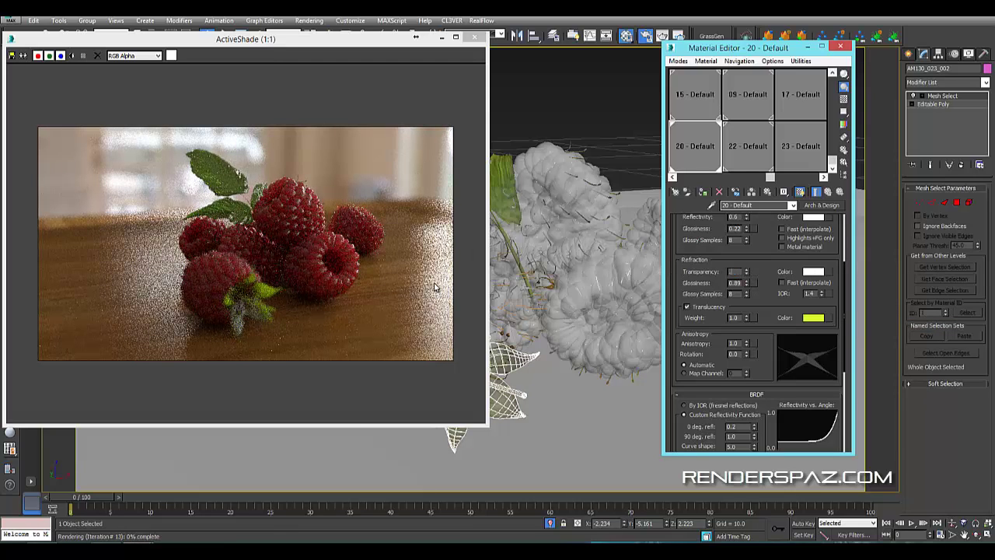
key("Return")
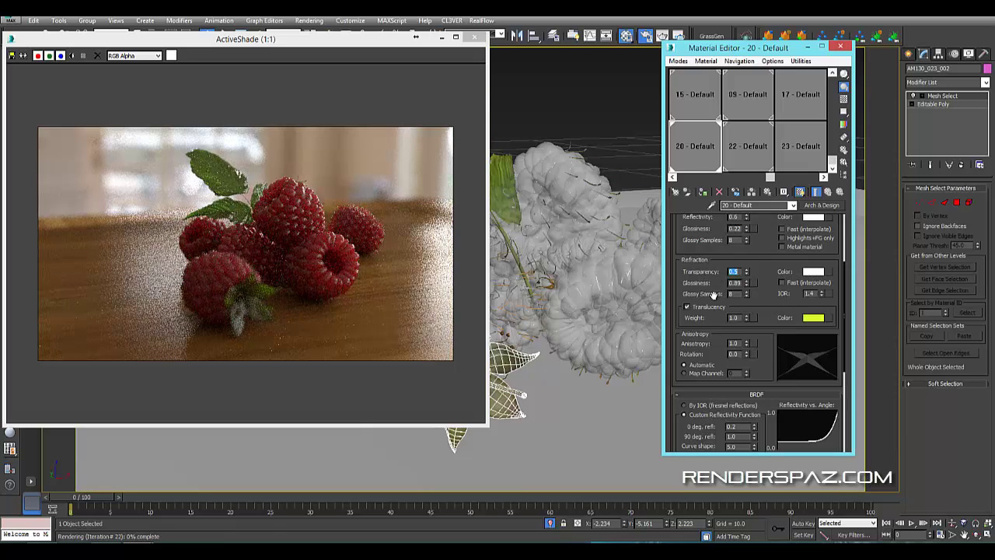
left_click(267, 296, "ctrl")
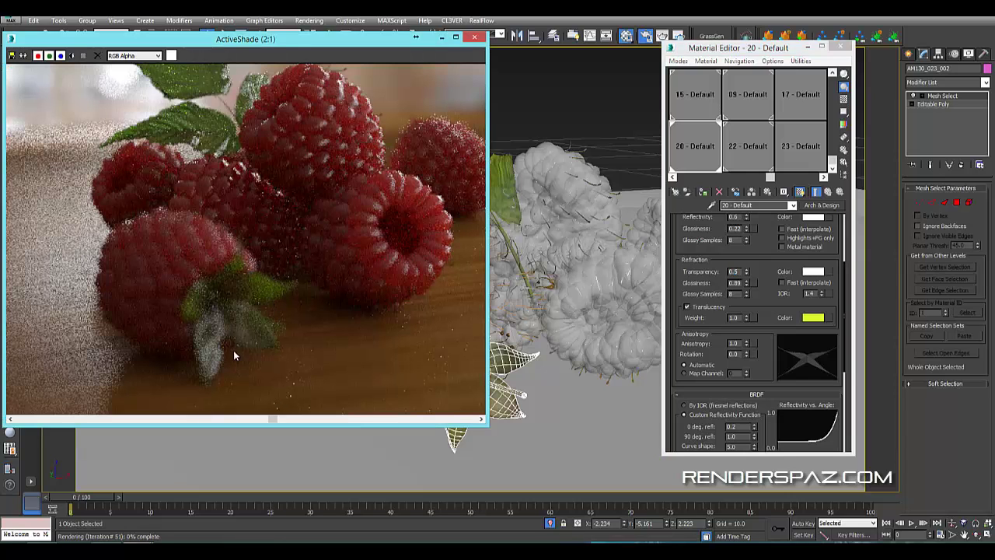
right_click(251, 289, "ctrl")
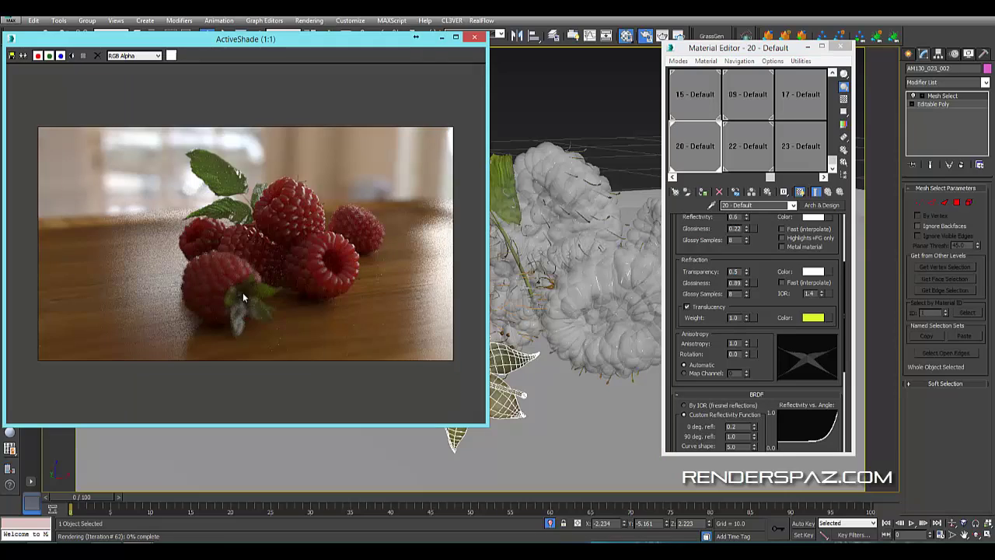